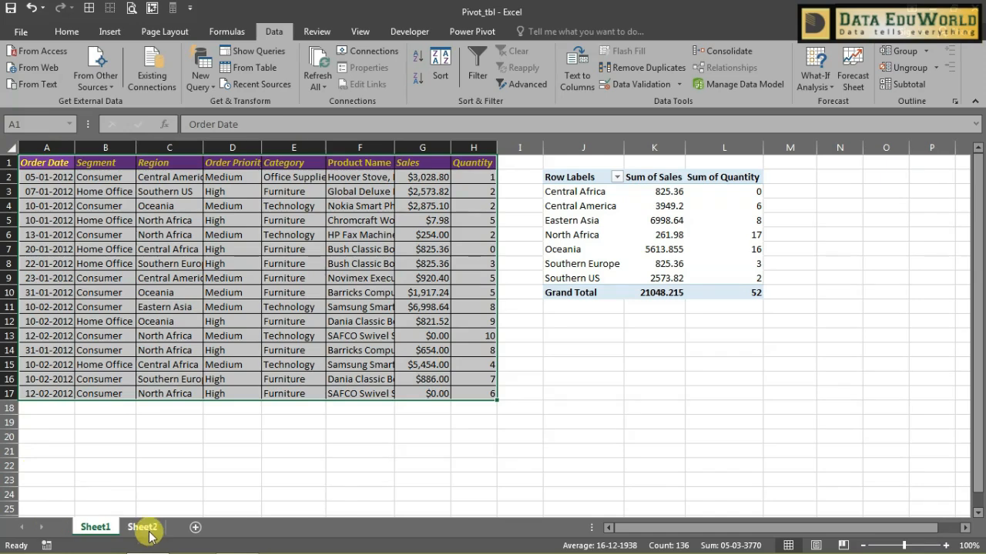
Step: Compare the table on Sheet2 and its table design options with the plain data range A1:H17 on Sheet1
click(142, 527)
click(258, 335)
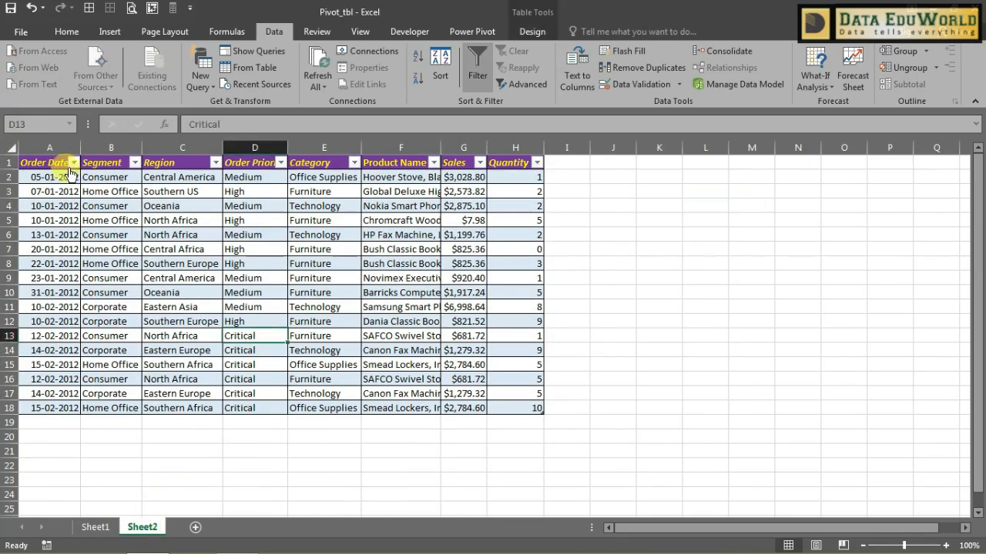
drag(48, 162, 495, 403)
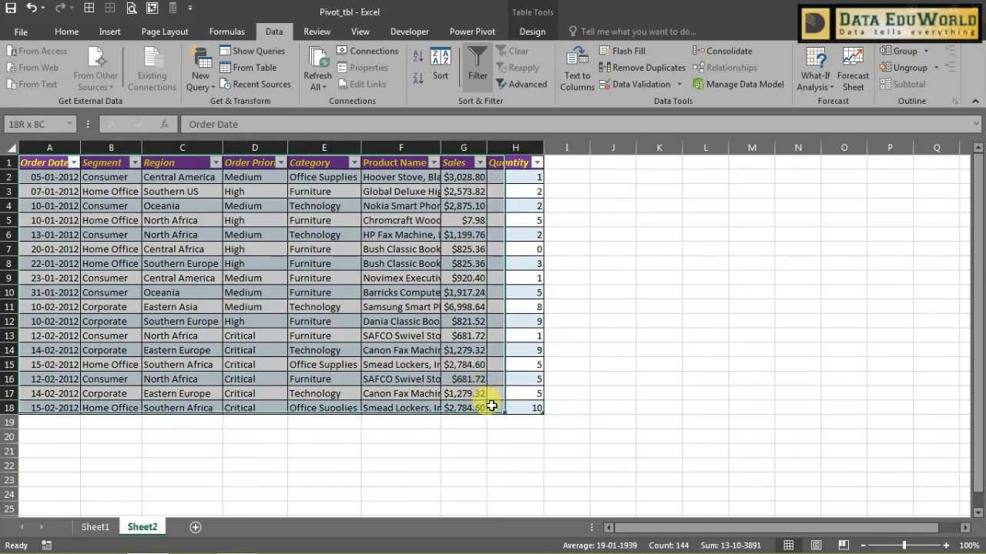
click(532, 31)
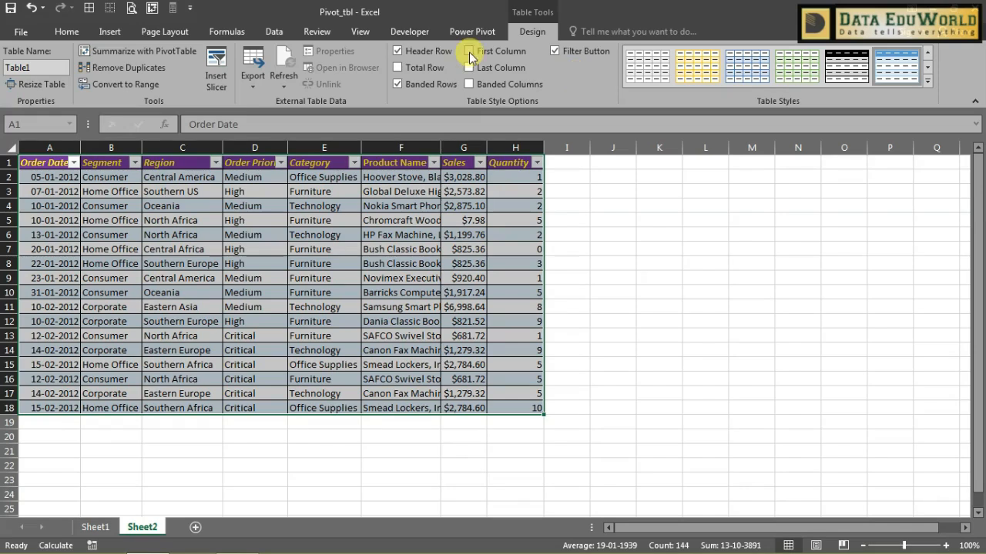
click(121, 484)
click(95, 527)
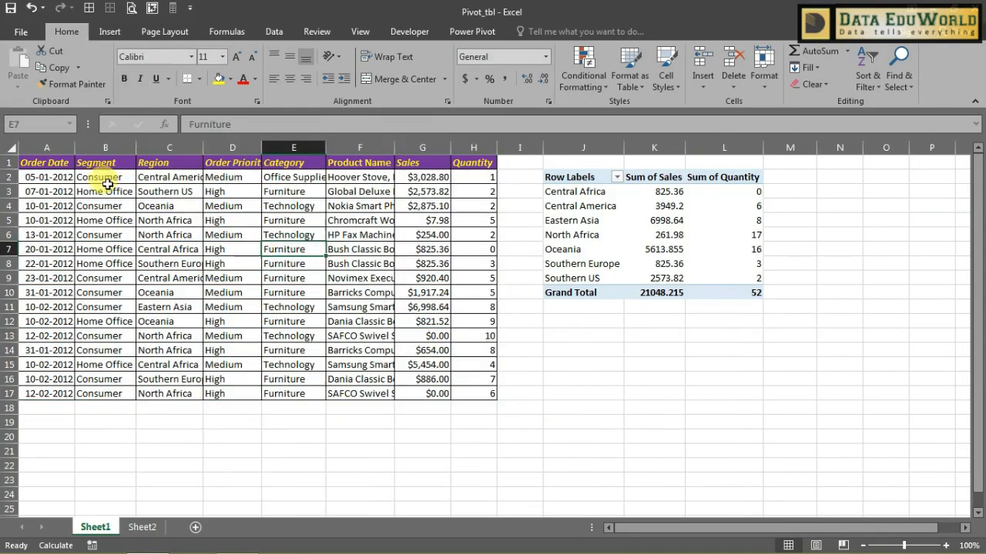
drag(38, 162, 481, 393)
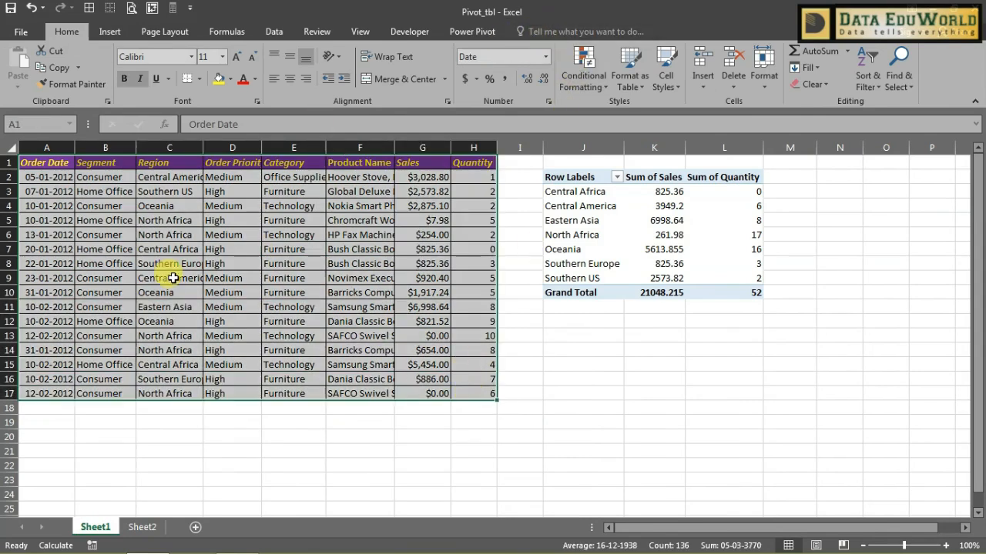
Step: Apply all borders to the empty range J13:M20 on Sheet1
drag(594, 336, 789, 450)
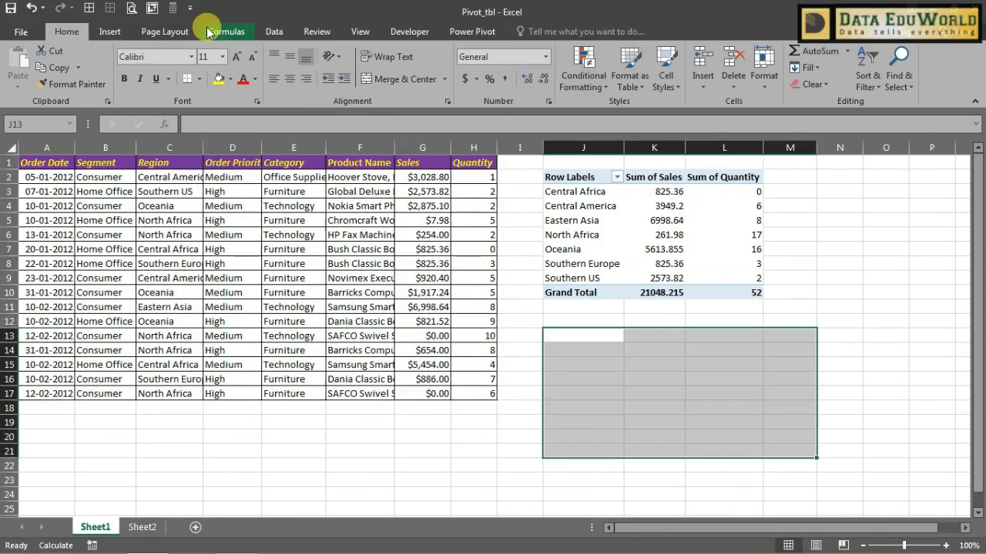
click(583, 336)
drag(577, 335, 774, 431)
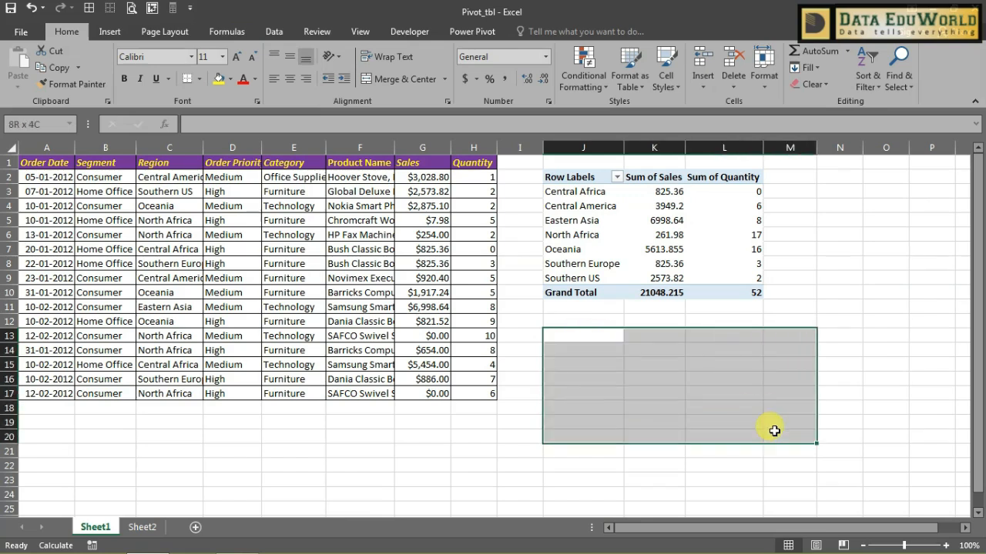
click(90, 9)
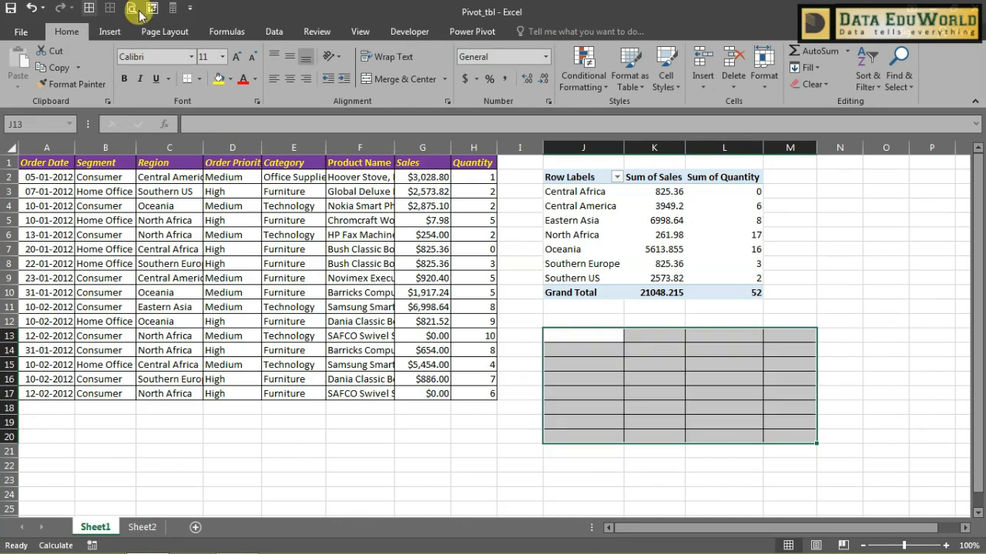
Step: Convert the bordered range J13:M20 into a table
drag(574, 331, 780, 433)
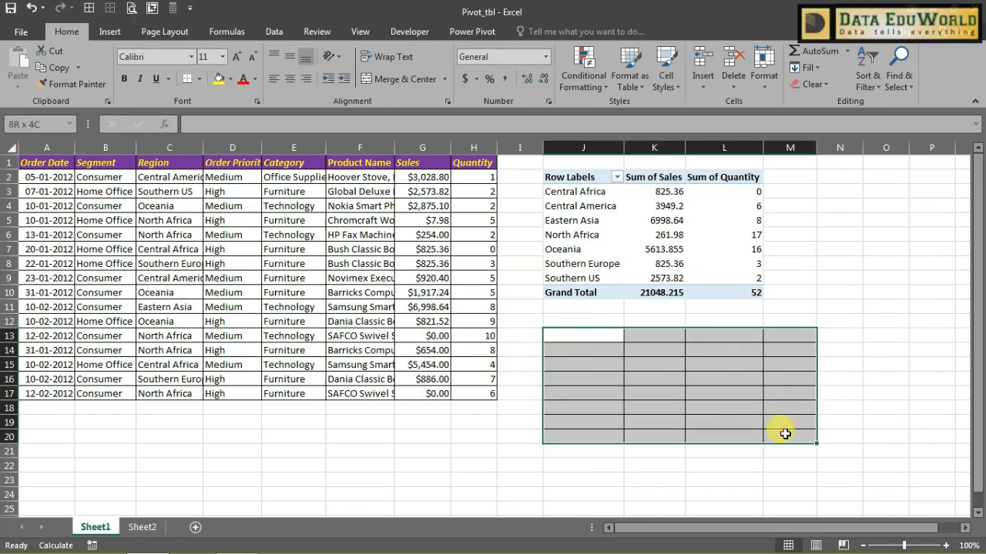
click(795, 330)
mouse_move(794, 330)
mouse_down()
mouse_move(600, 333)
mouse_move(660, 411)
mouse_move(768, 438)
mouse_up()
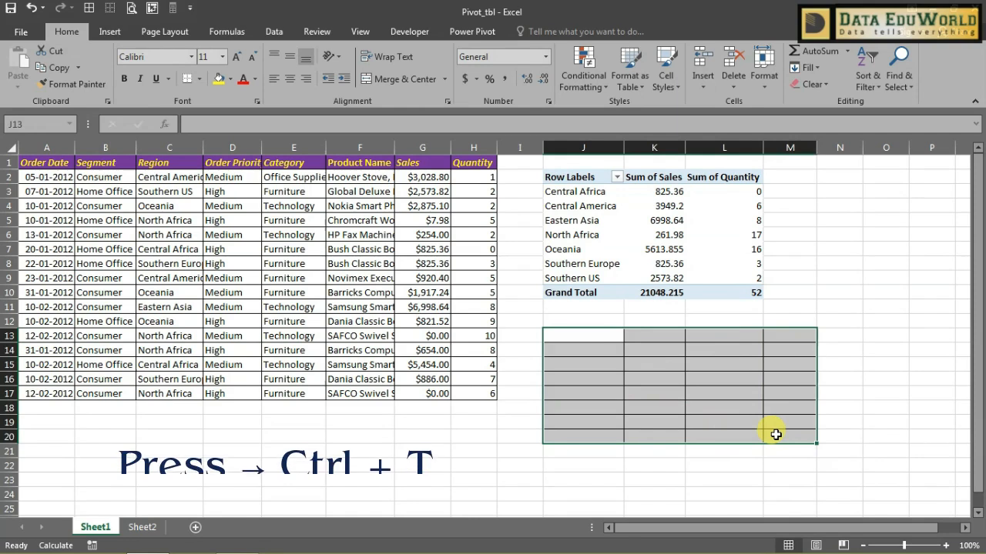
key(ctrl+t)
key(Return)
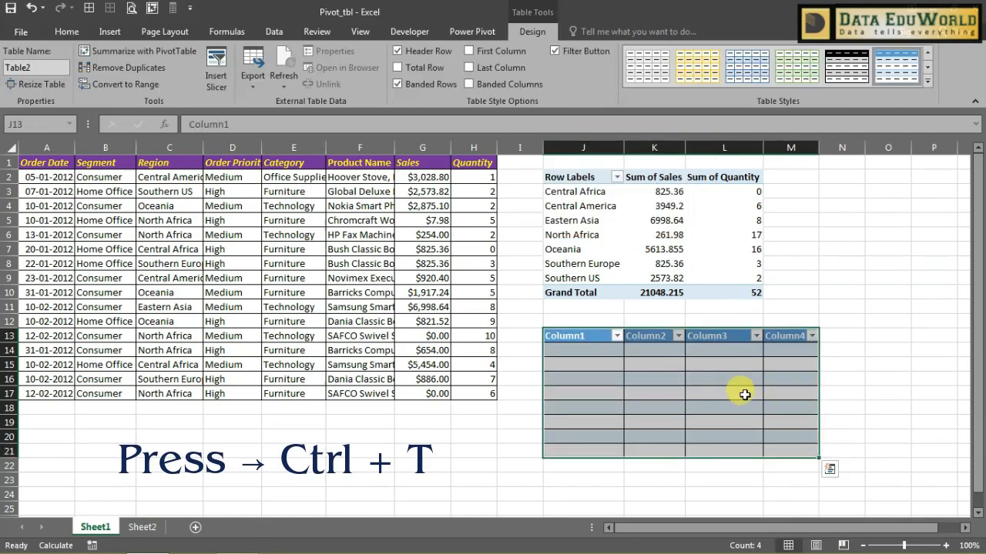
click(693, 393)
Step: Try to apply the Create Table command to the existing data table on Sheet2
click(143, 528)
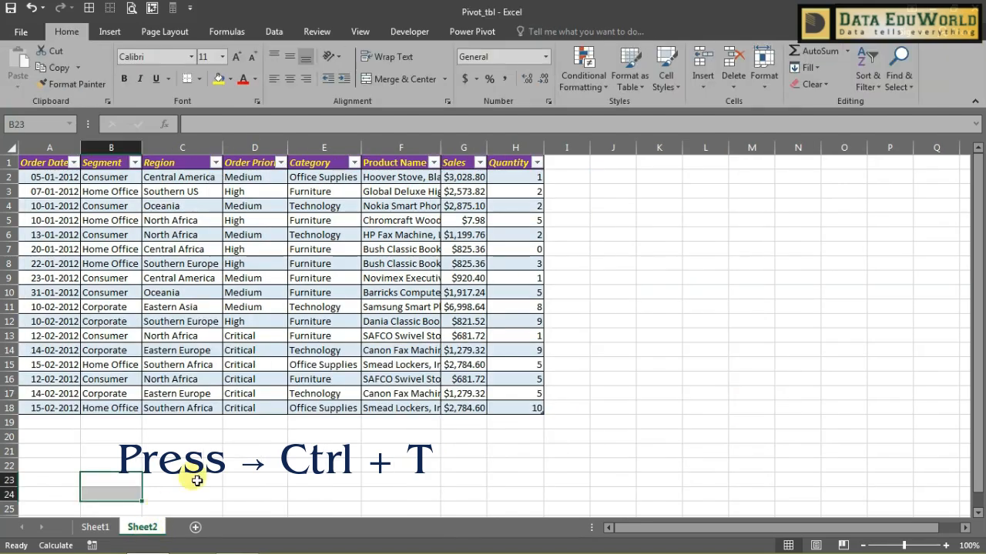
click(269, 321)
key(ctrl+t)
key(Return)
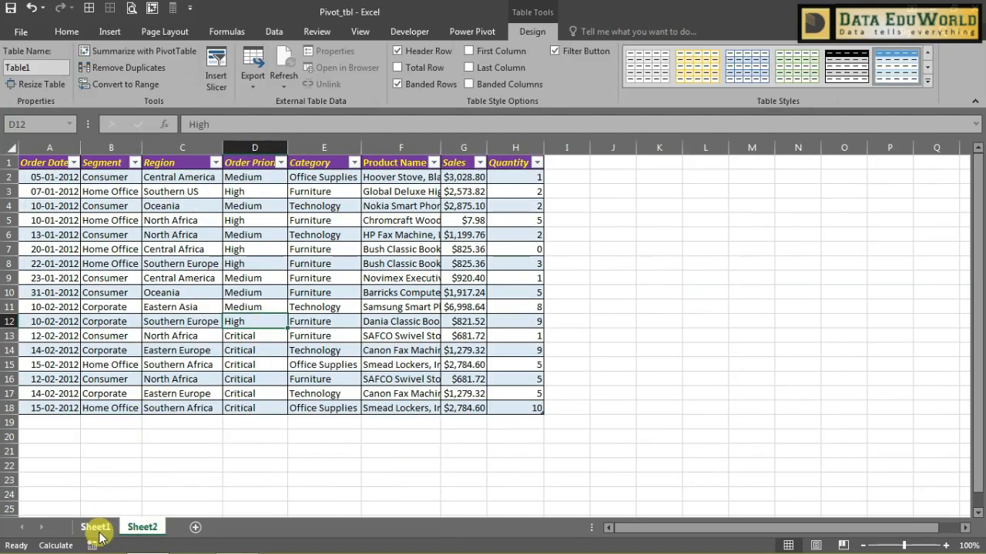
Step: Compare the plain order data range, the PivotTable and the empty four-column table on Sheet1
click(96, 527)
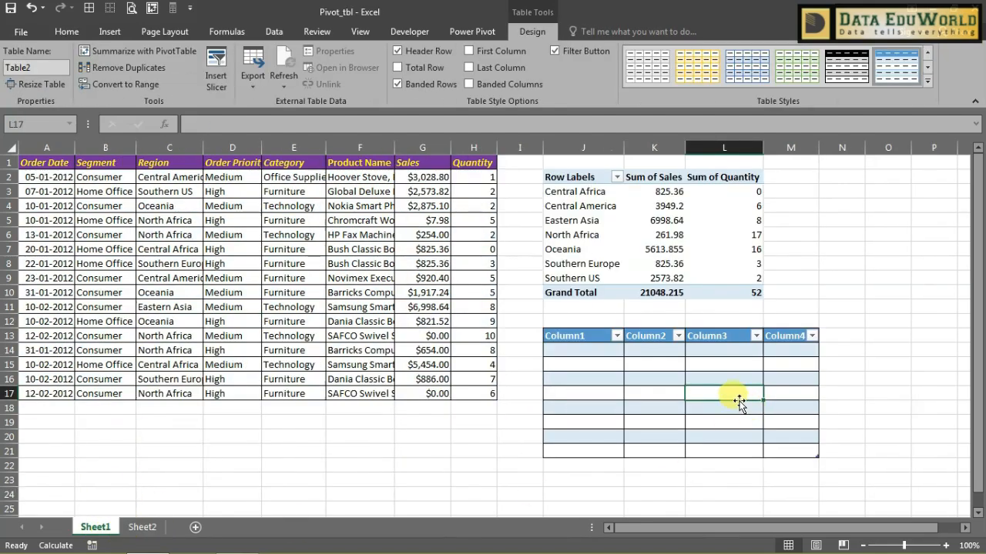
click(444, 293)
click(625, 378)
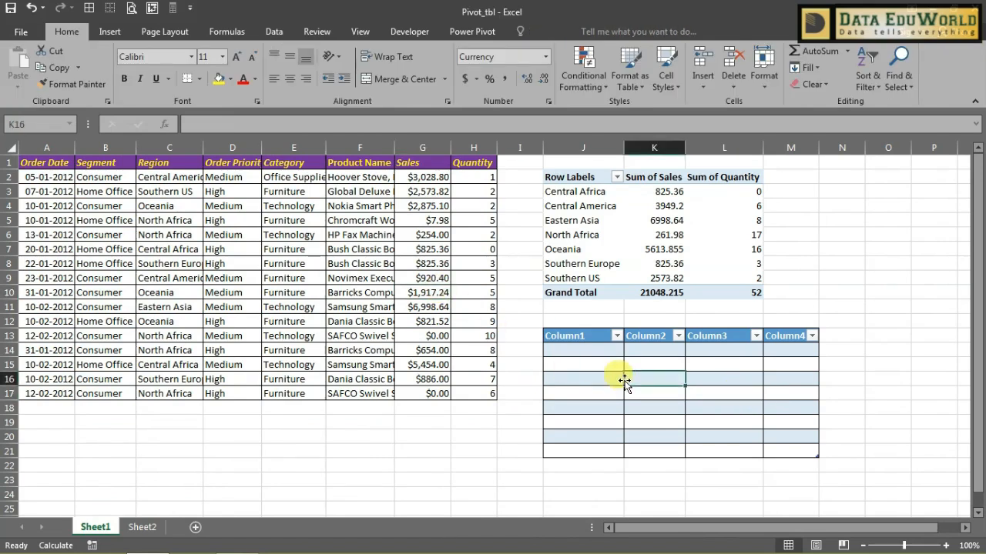
click(430, 306)
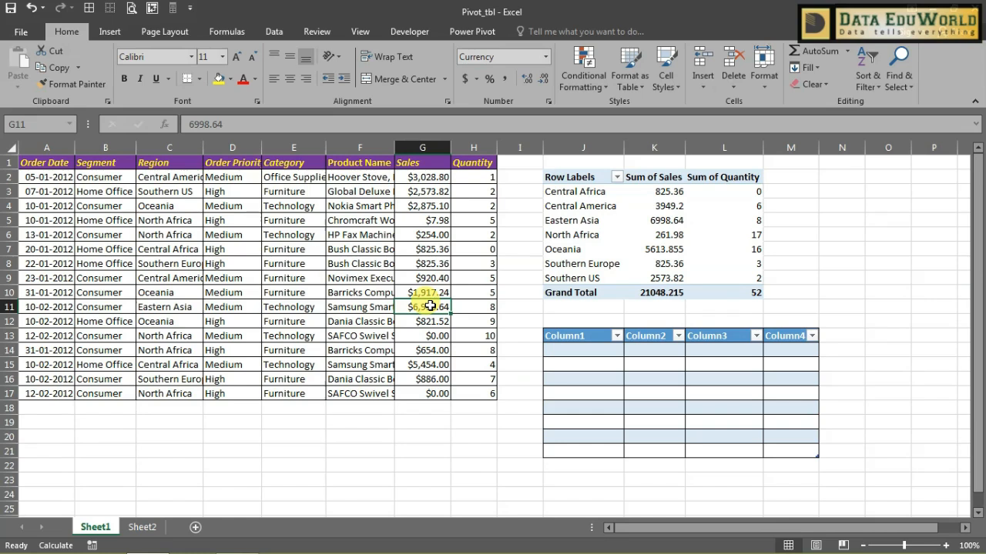
drag(26, 161, 353, 321)
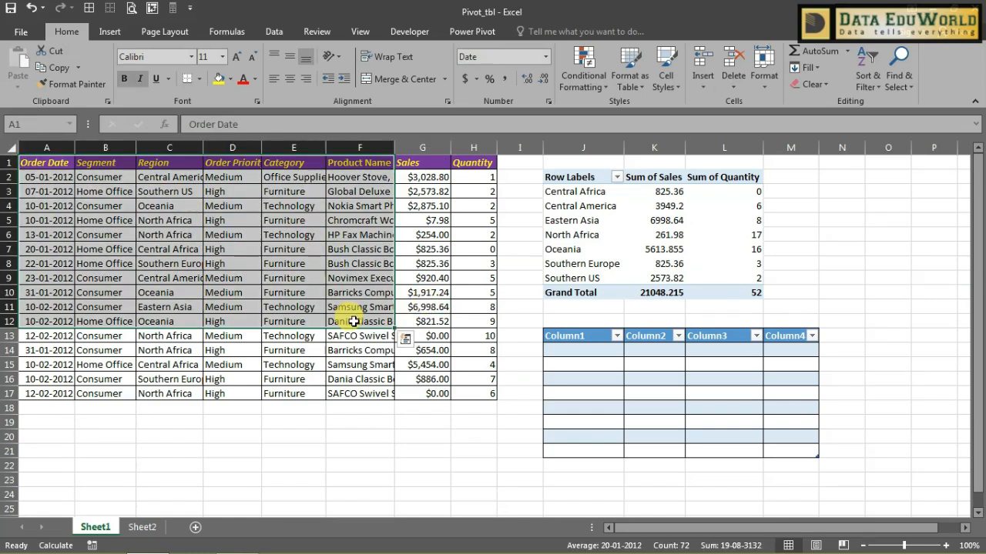
key(ctrl+a)
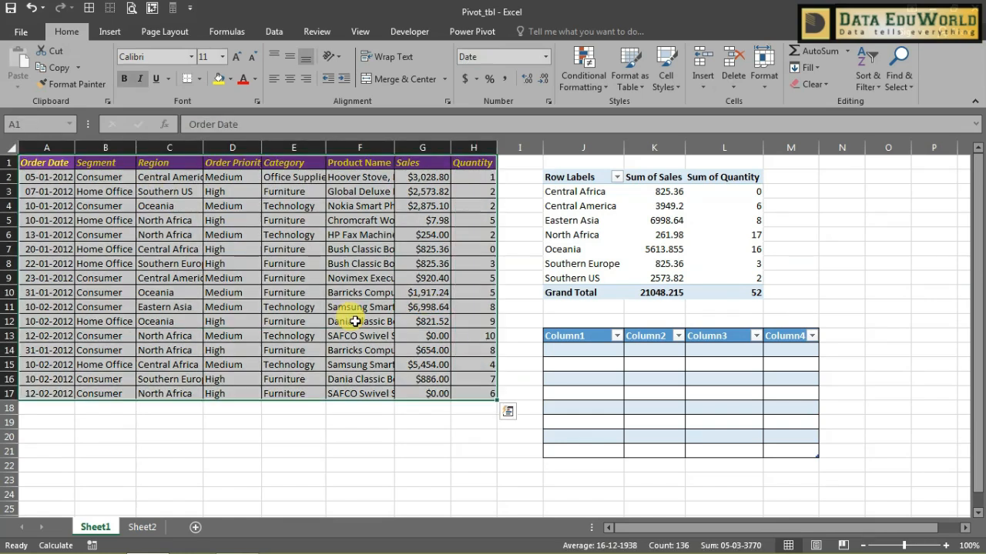
click(679, 235)
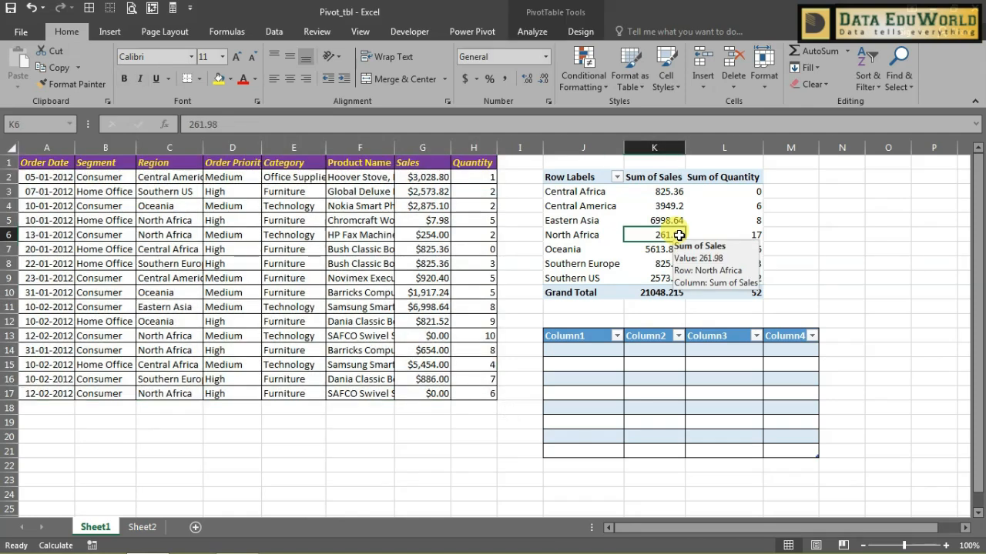
click(342, 264)
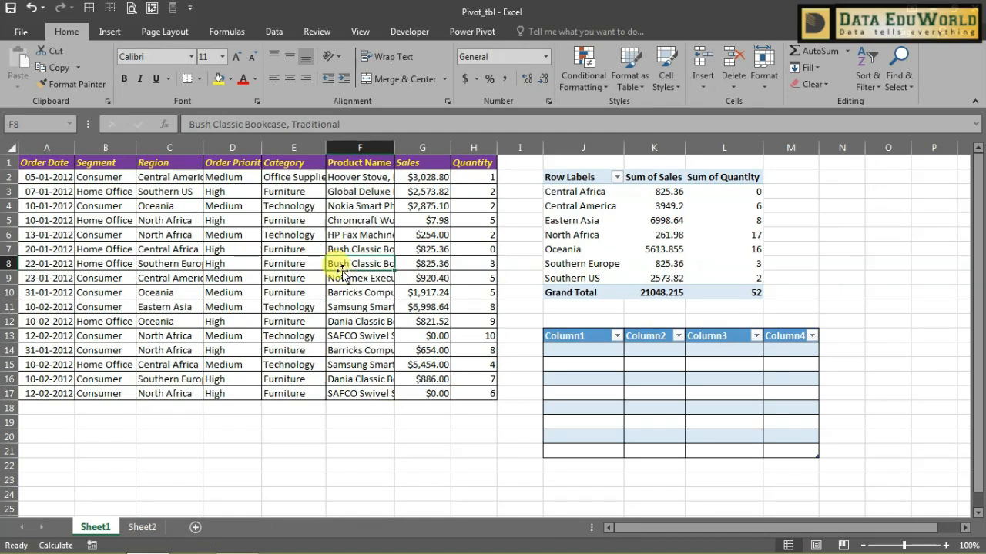
click(60, 162)
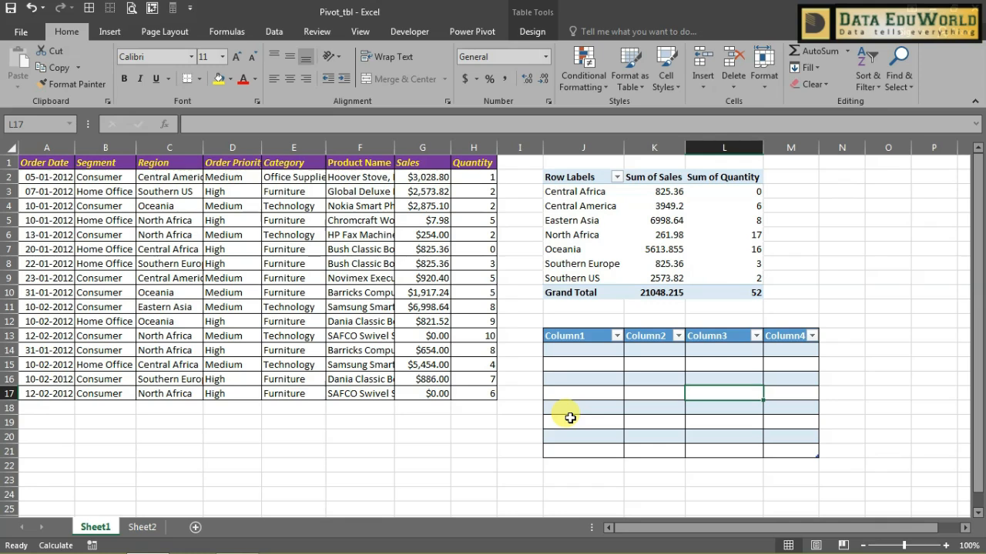
click(447, 319)
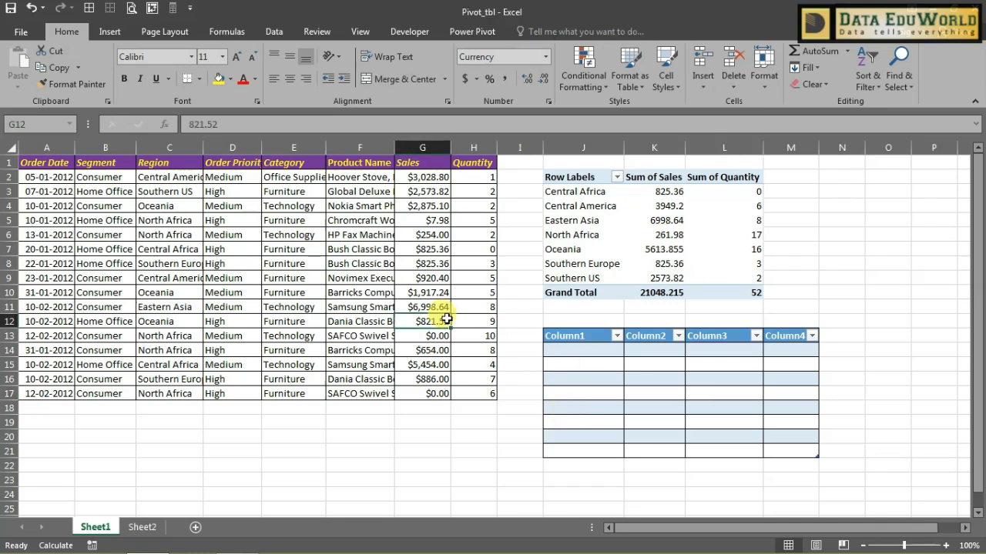
drag(54, 164, 370, 339)
drag(594, 336, 770, 451)
click(294, 206)
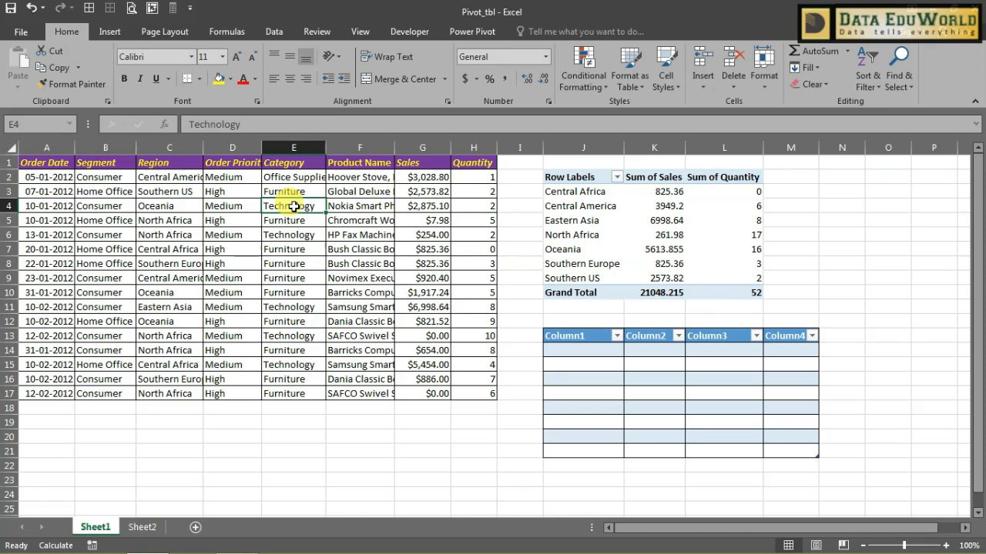
click(720, 394)
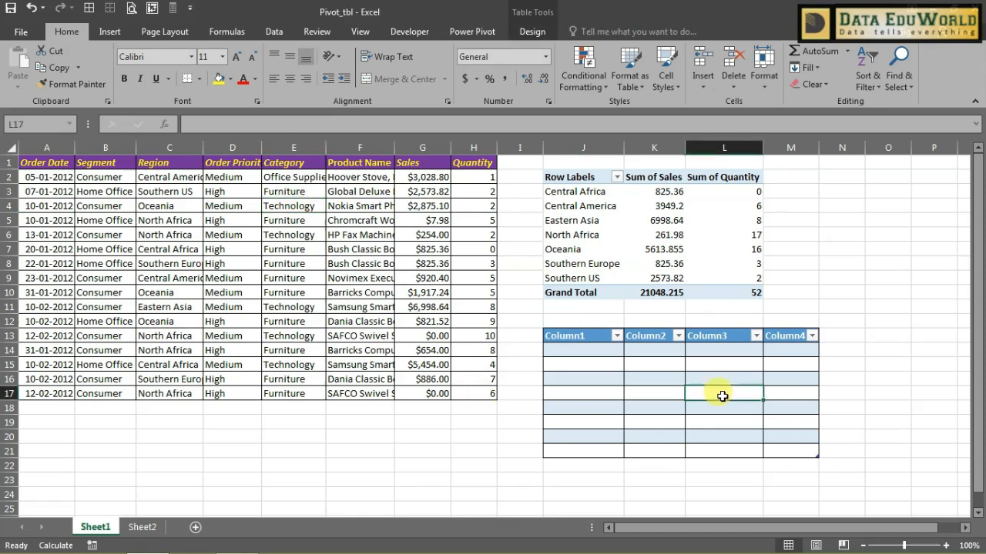
drag(590, 338, 765, 449)
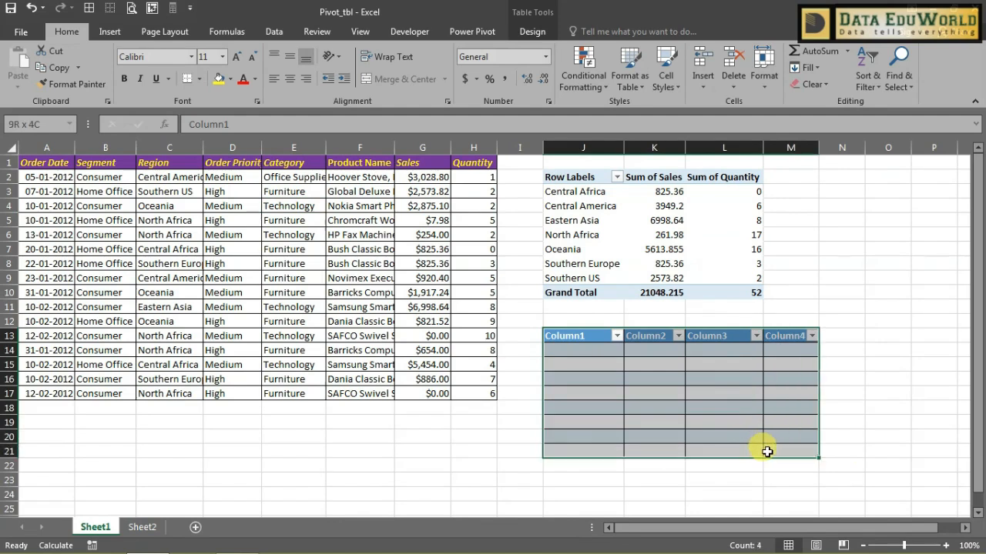
click(710, 395)
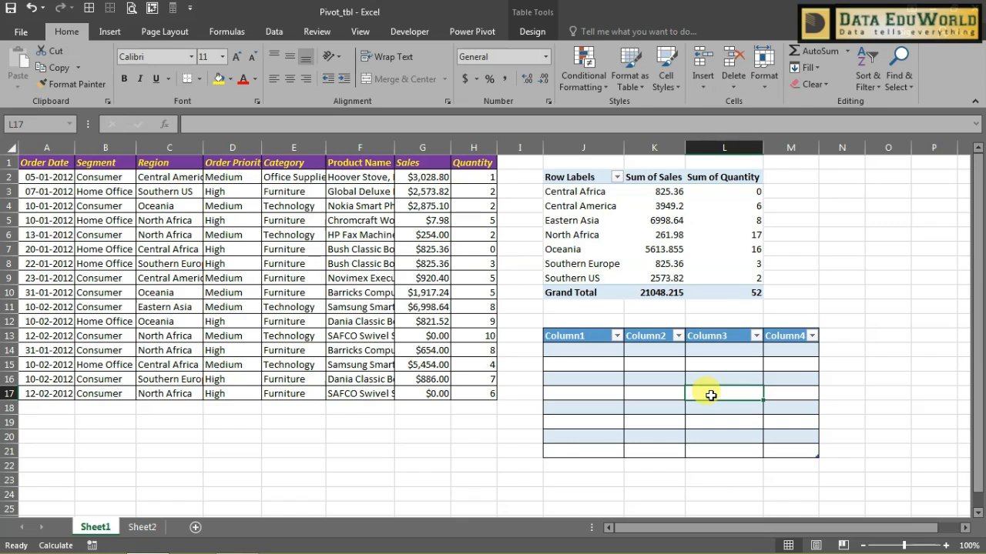
drag(55, 161, 468, 392)
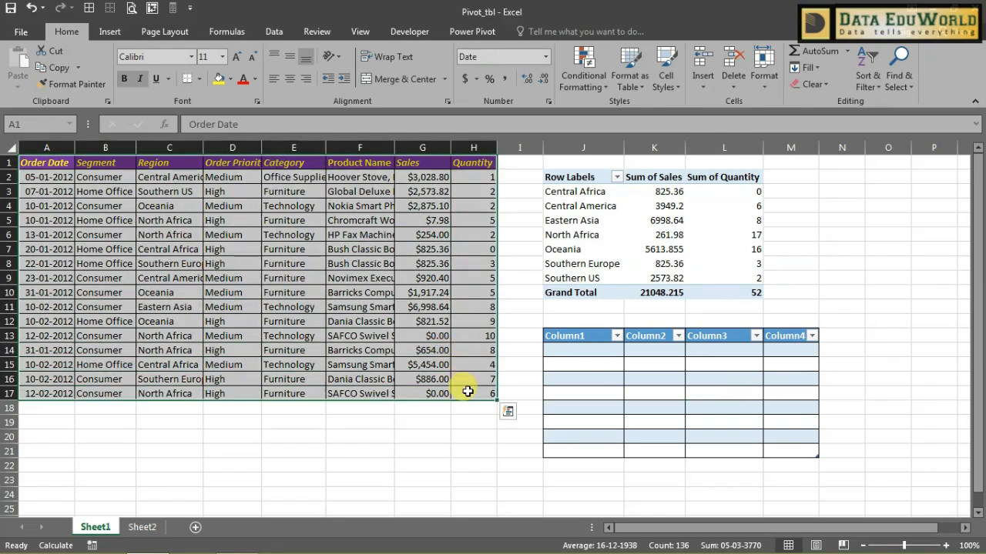
click(377, 292)
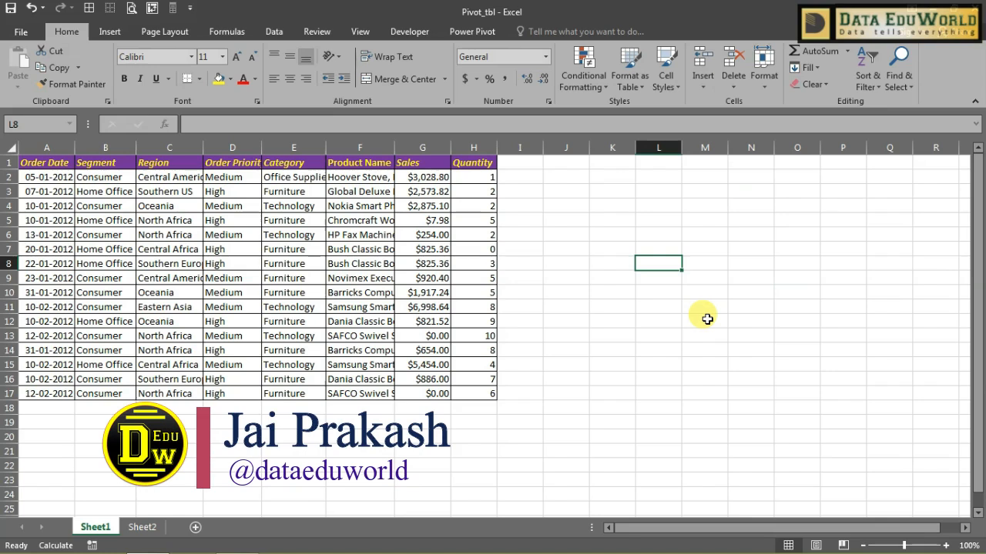
Step: Start creating a PivotTable from the order data range A1:H17 on Sheet1
click(193, 278)
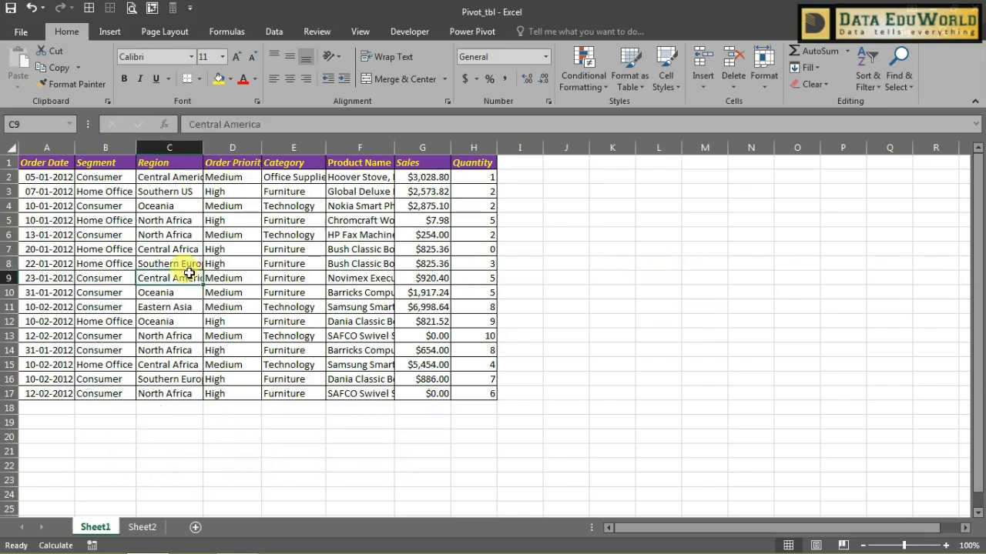
drag(44, 163, 476, 400)
click(349, 287)
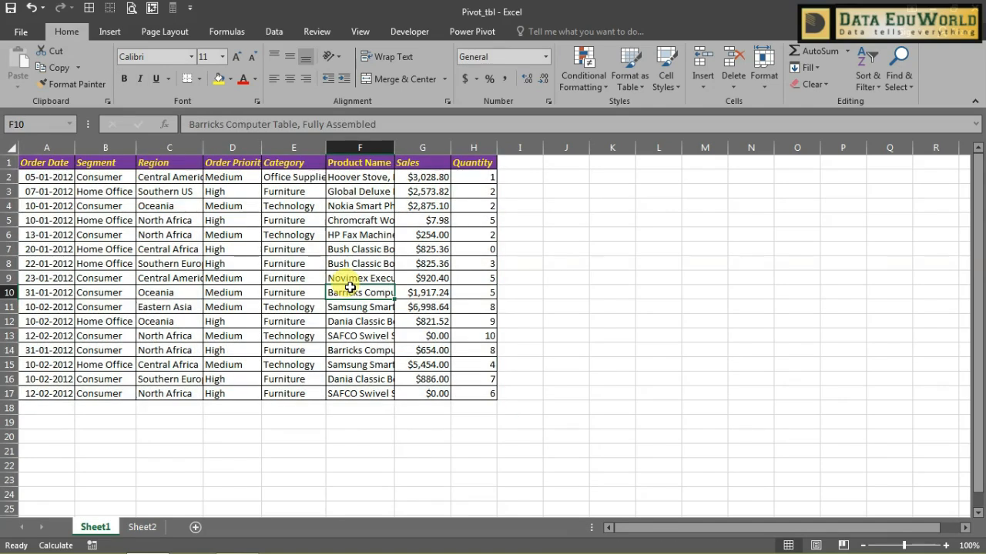
click(248, 261)
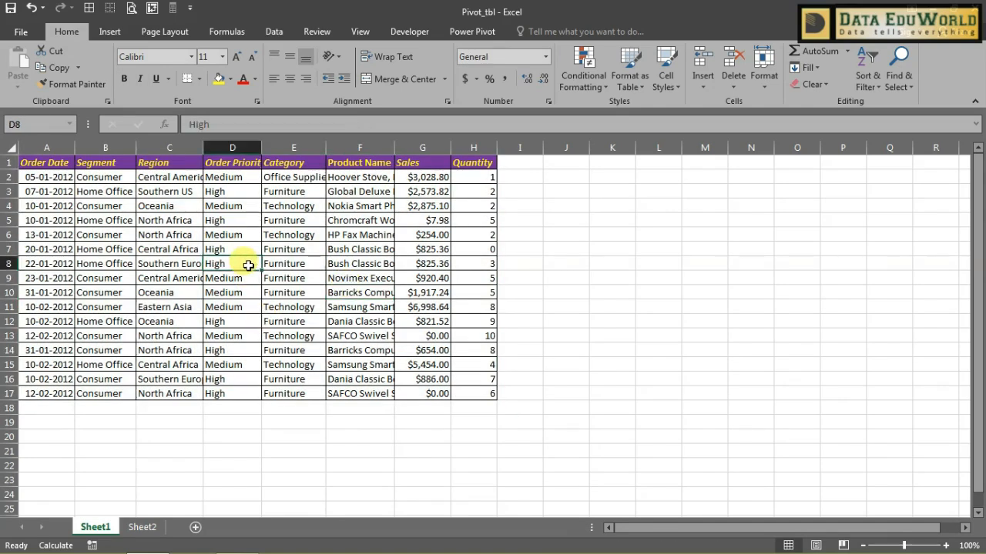
click(114, 33)
click(30, 62)
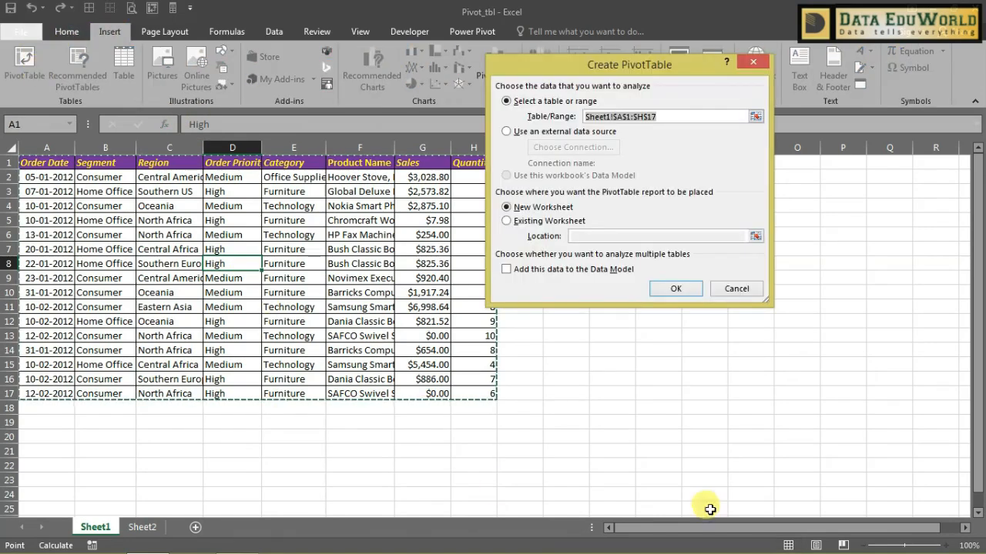
Step: Set the PivotTable to be placed on the existing worksheet at cell K2 of Sheet1
click(536, 221)
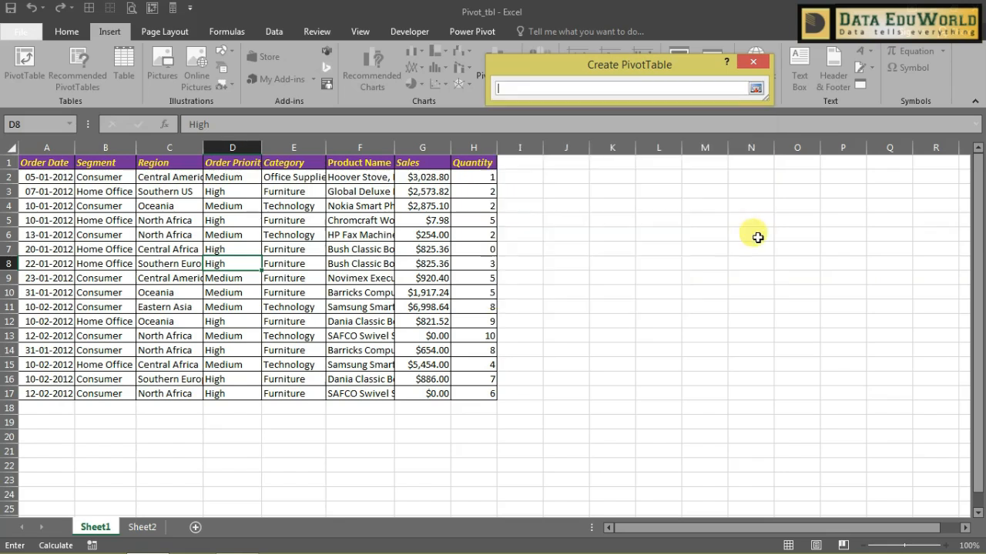
click(755, 237)
click(631, 178)
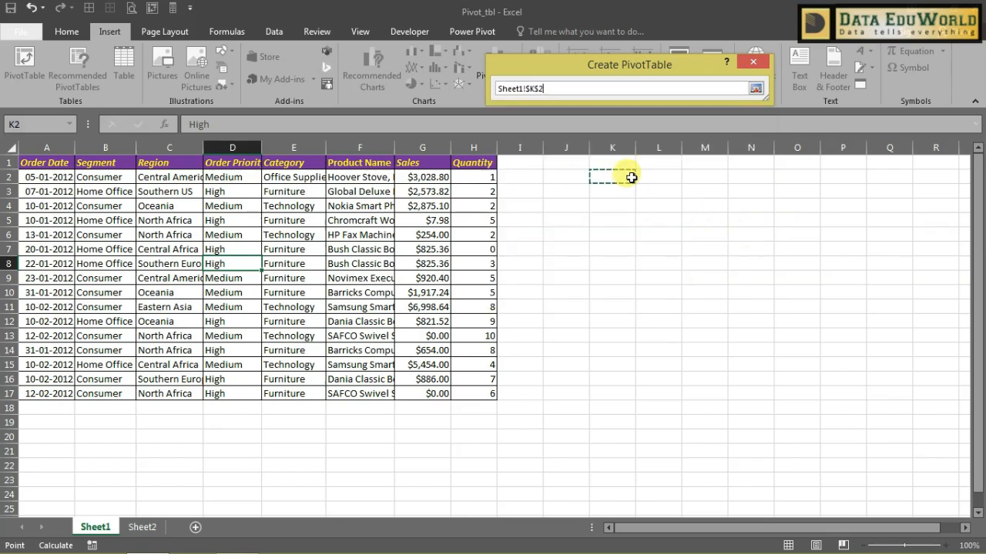
click(750, 90)
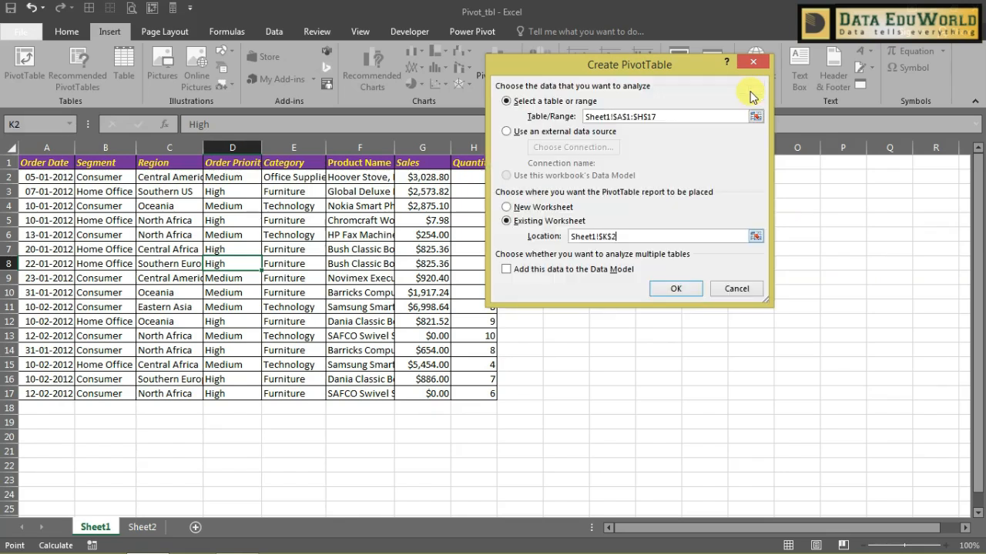
Step: Create the PivotTable at K2 with Region as rows and the sums of Sales and Quantity as values, then close the field list
click(676, 289)
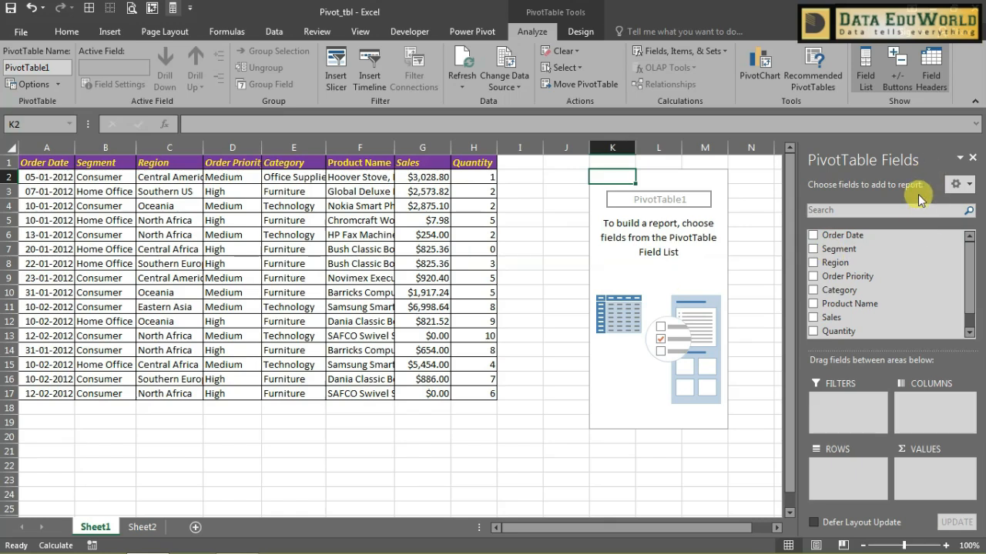
drag(967, 245, 967, 296)
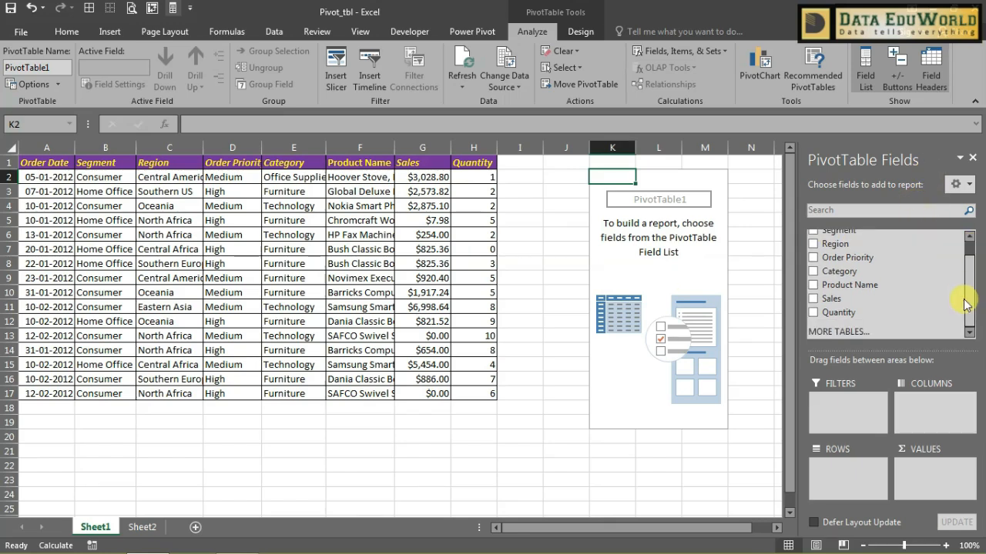
click(814, 245)
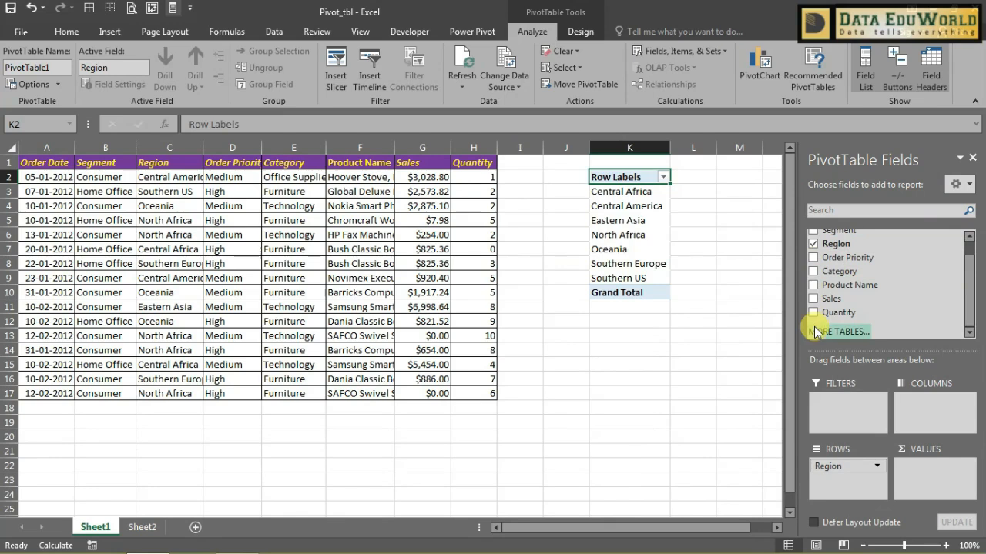
click(813, 299)
click(813, 312)
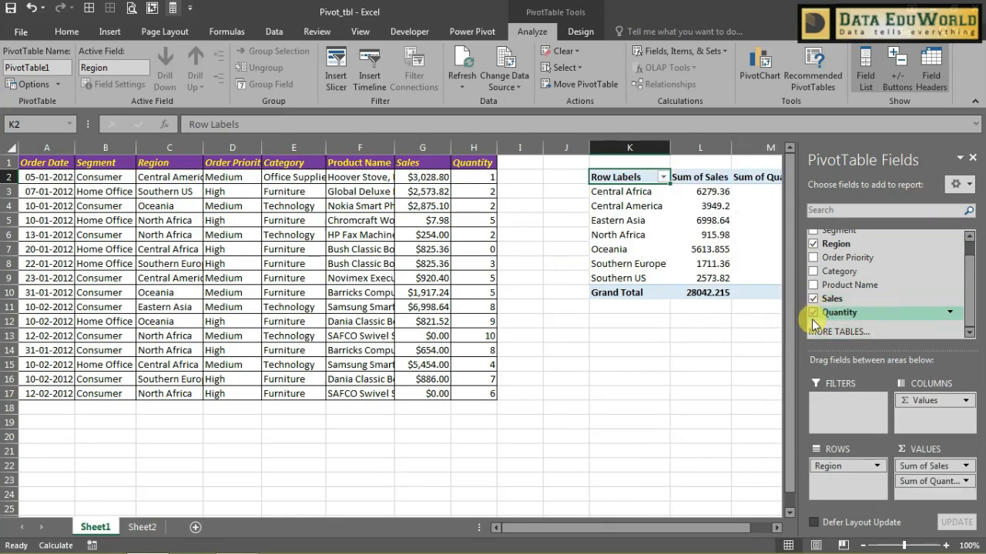
click(973, 159)
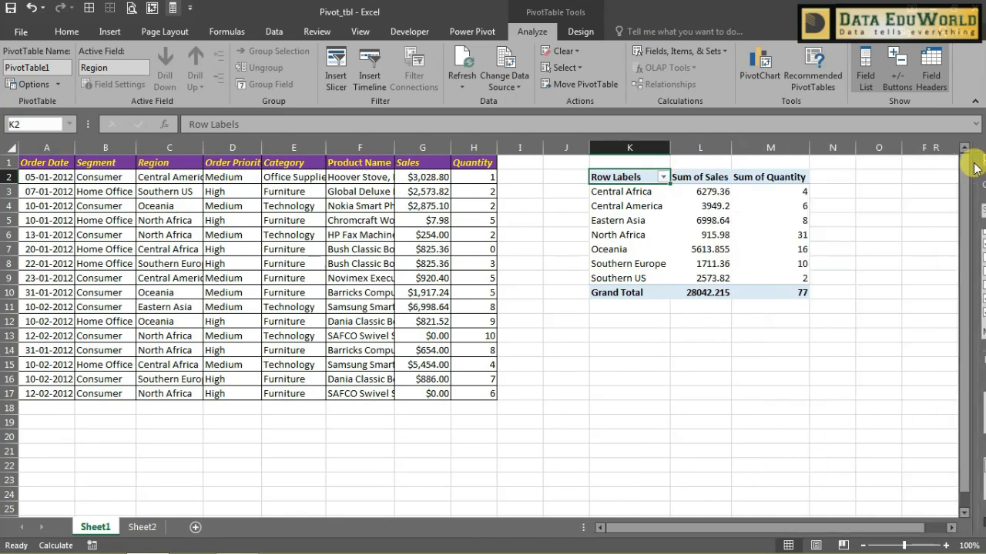
Step: Set the Quantity in cell H7 of the order data to 21
click(733, 250)
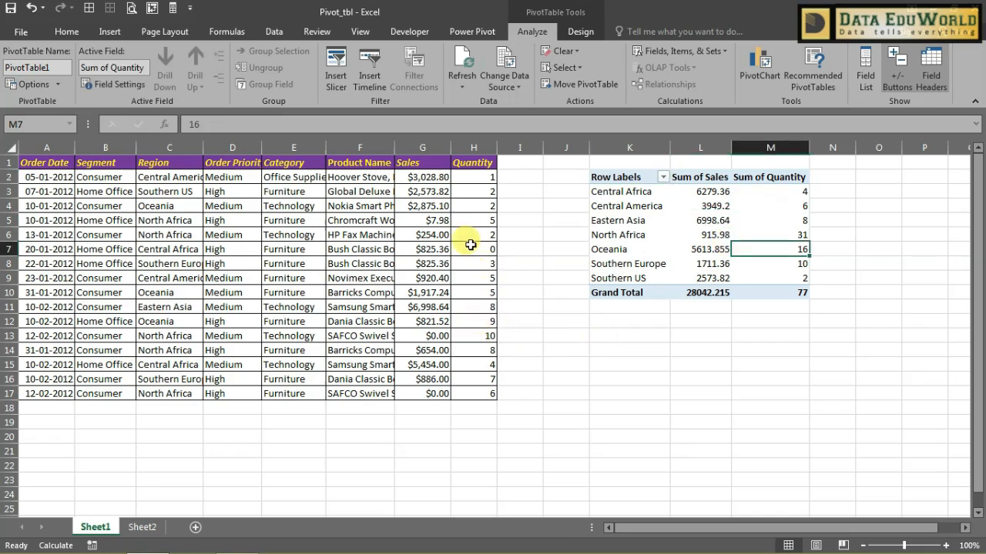
click(473, 147)
click(473, 250)
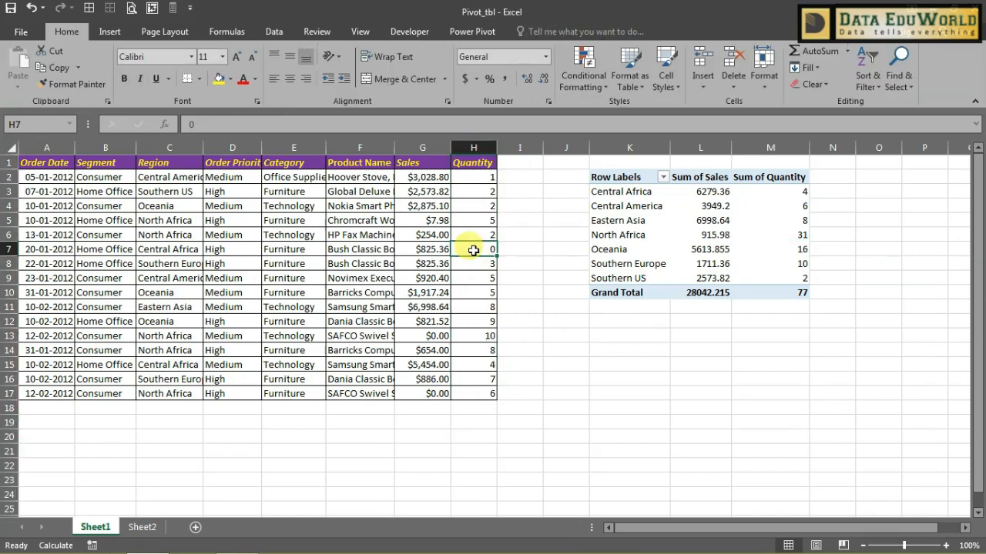
text(21)
key(Return)
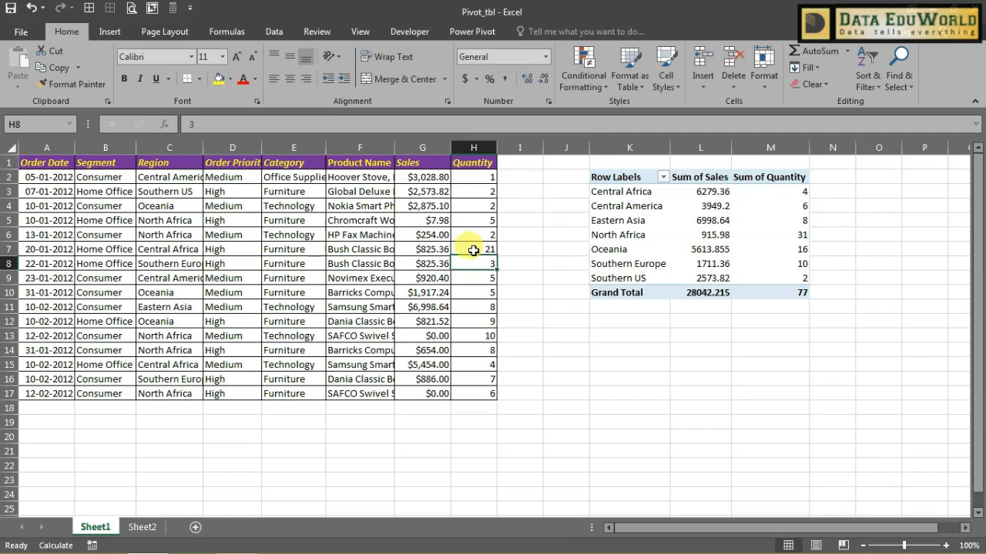
Step: Refresh all data so the PivotTable picks up the changed quantity, and check the Sum of Quantity grand total
click(803, 292)
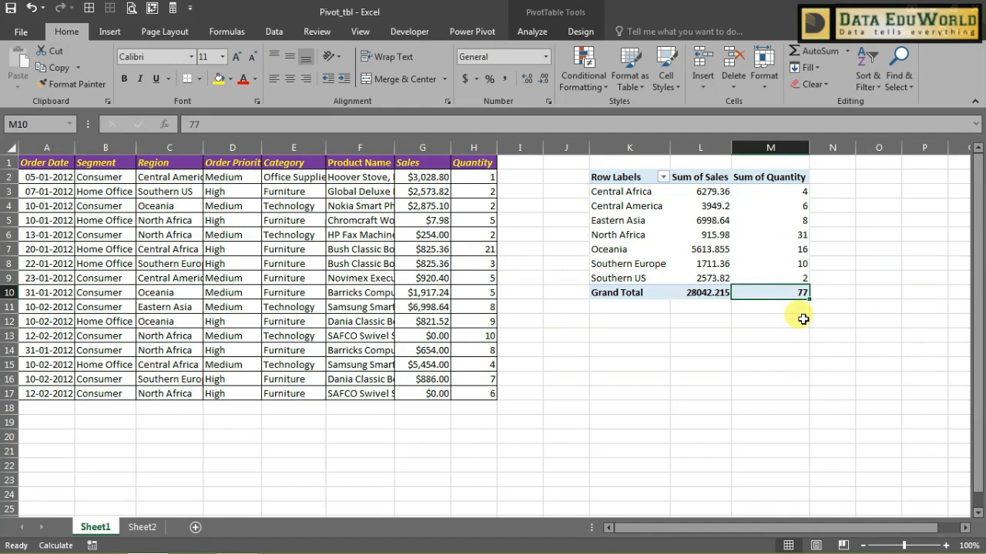
click(488, 251)
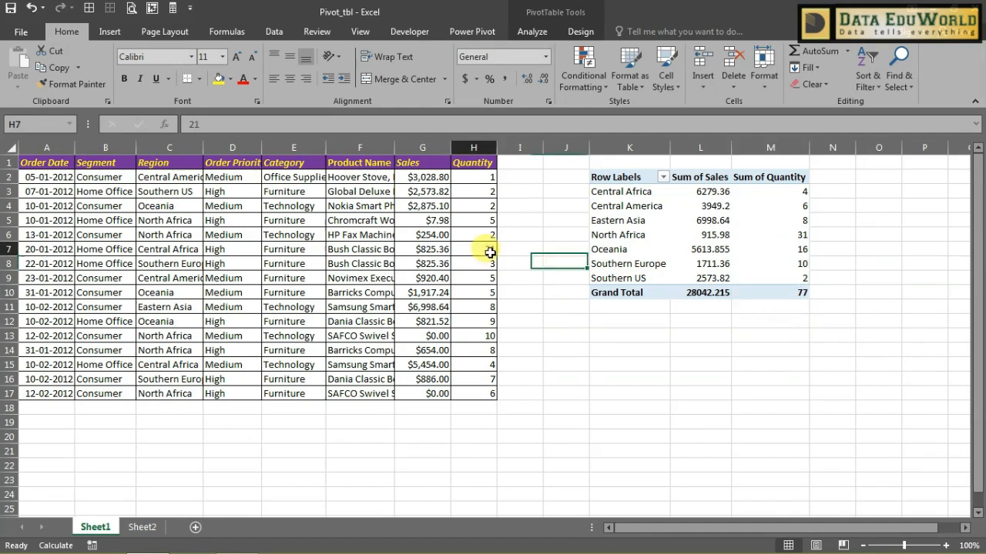
click(286, 34)
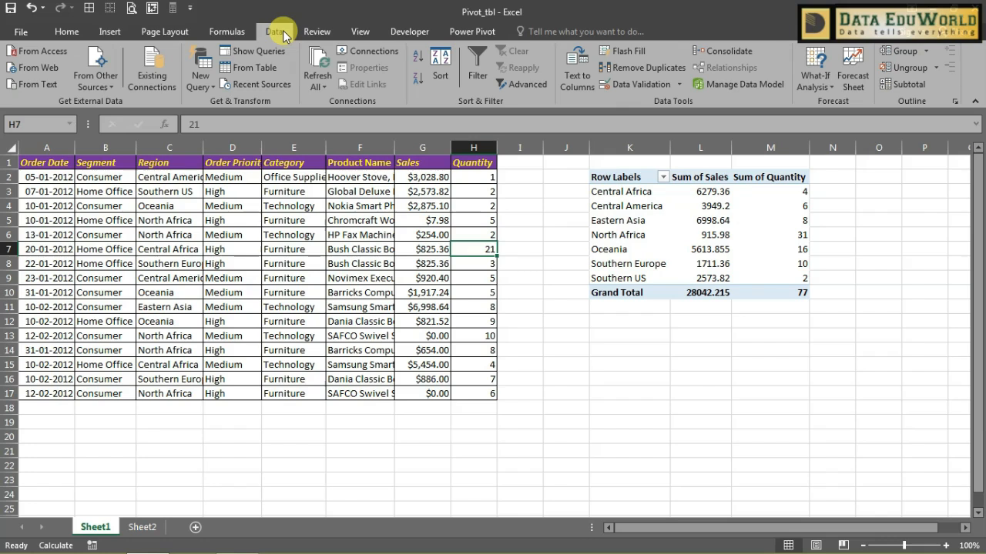
click(315, 61)
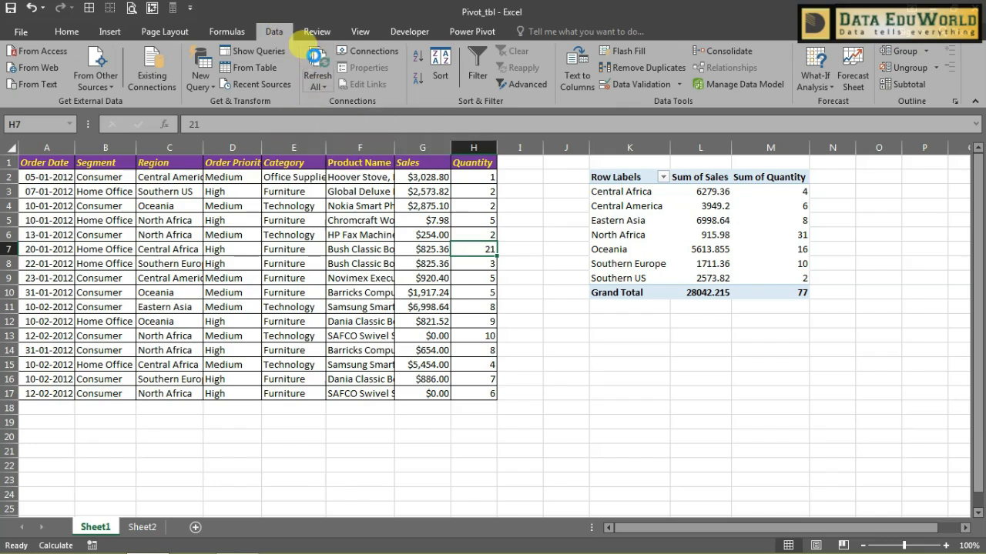
click(779, 294)
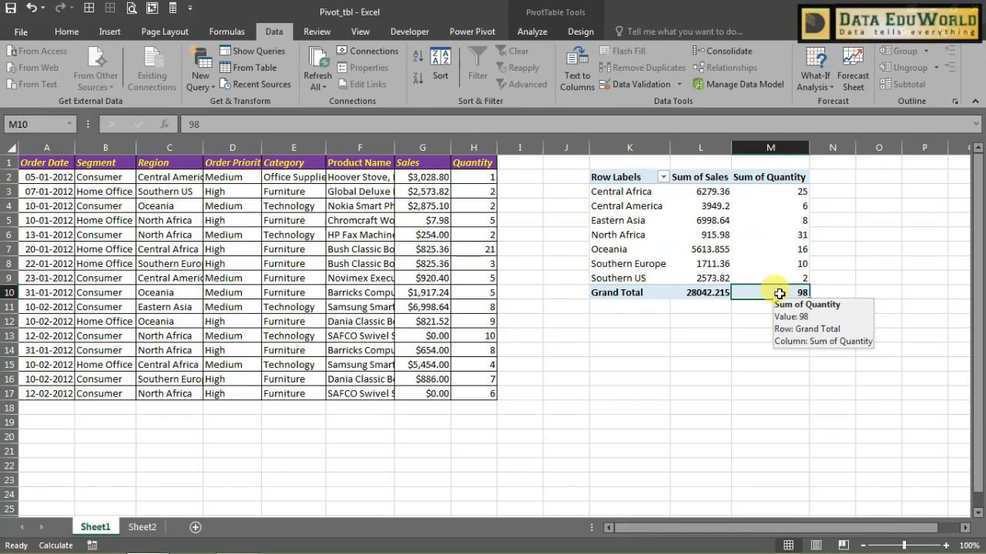
Step: Set the Quantity in cell H7 to 10 and refresh the PivotTable to update its Sum of Quantity grand total
click(487, 248)
text(1)
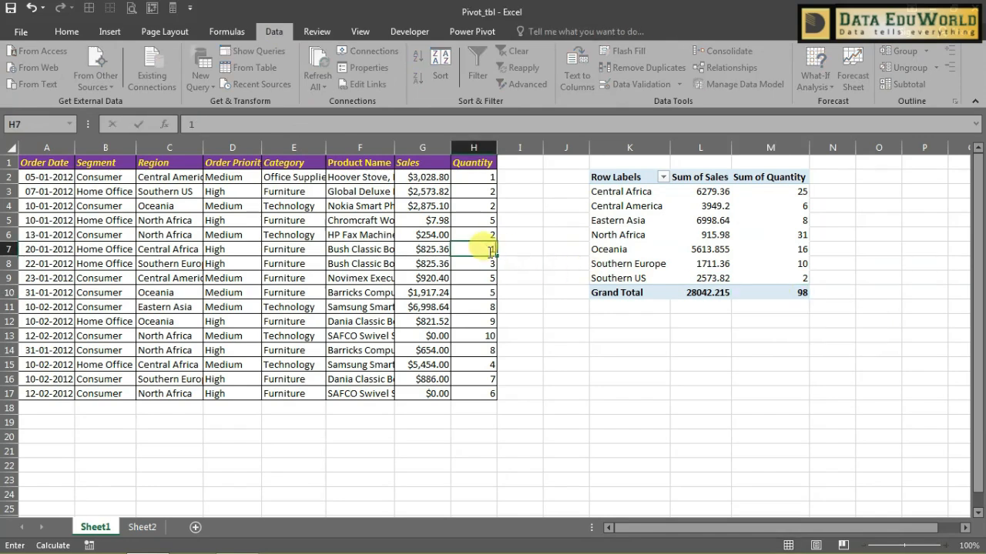
text(0)
click(577, 348)
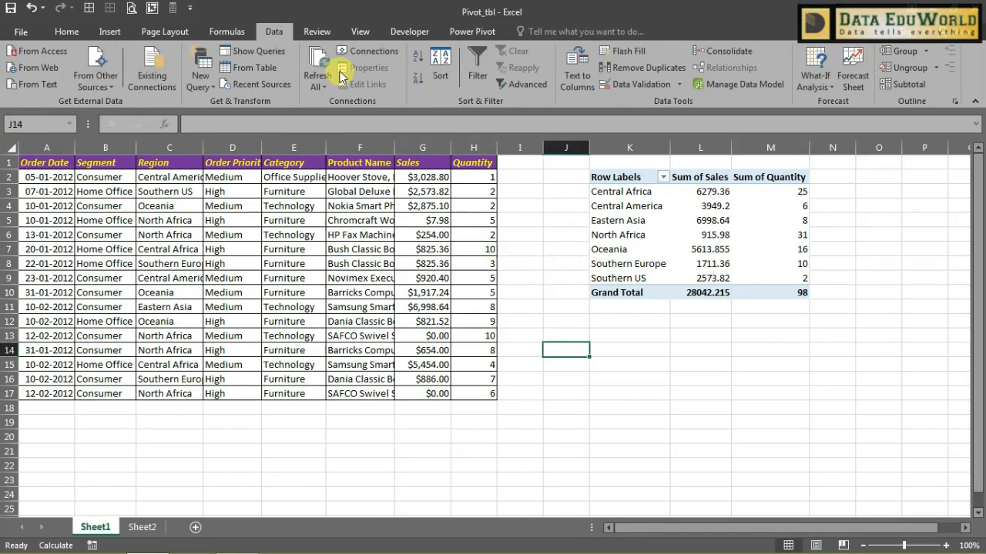
click(799, 293)
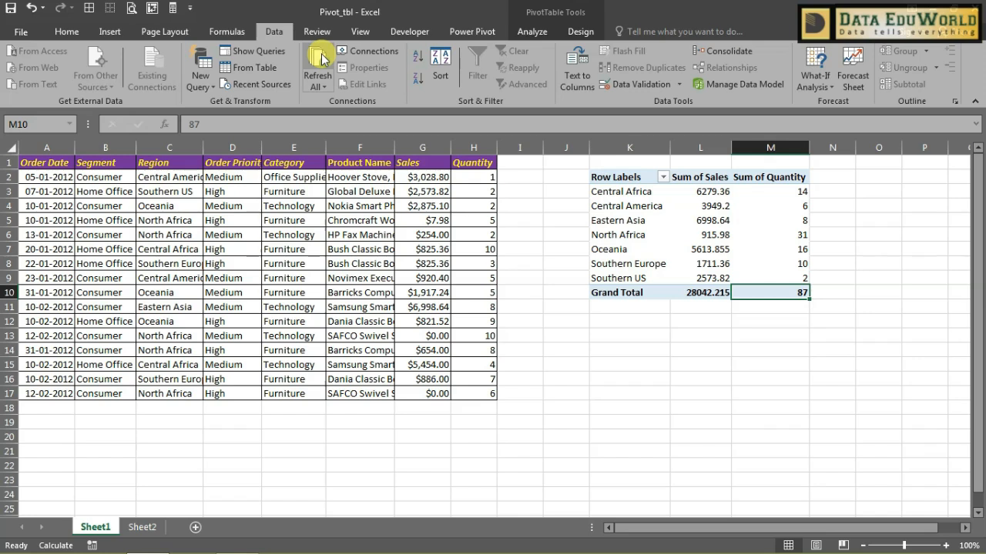
click(639, 353)
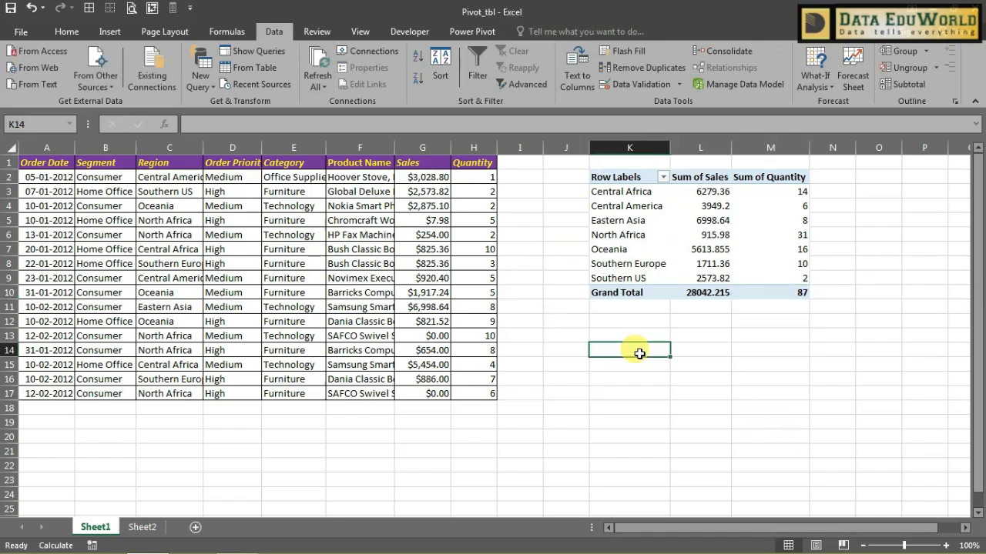
text(=)
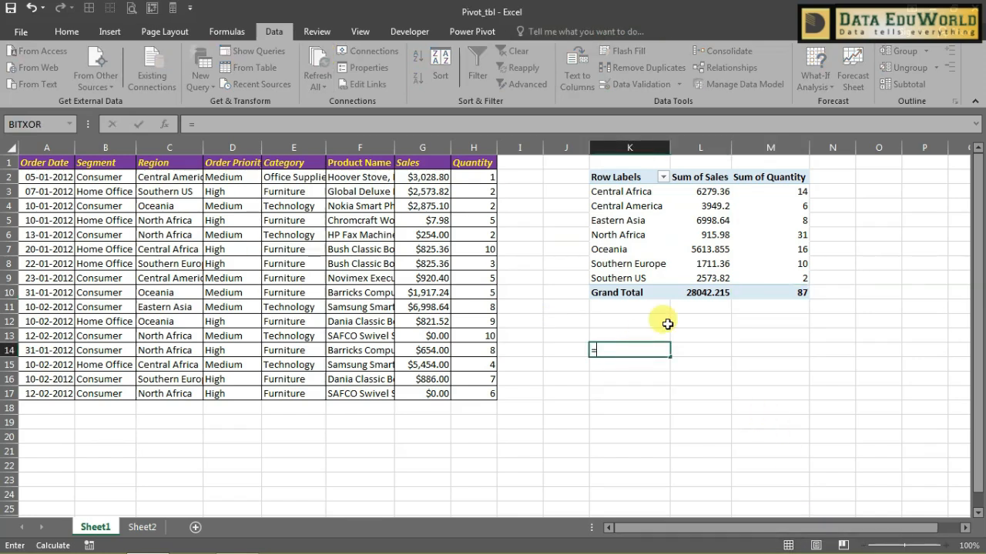
key(Escape)
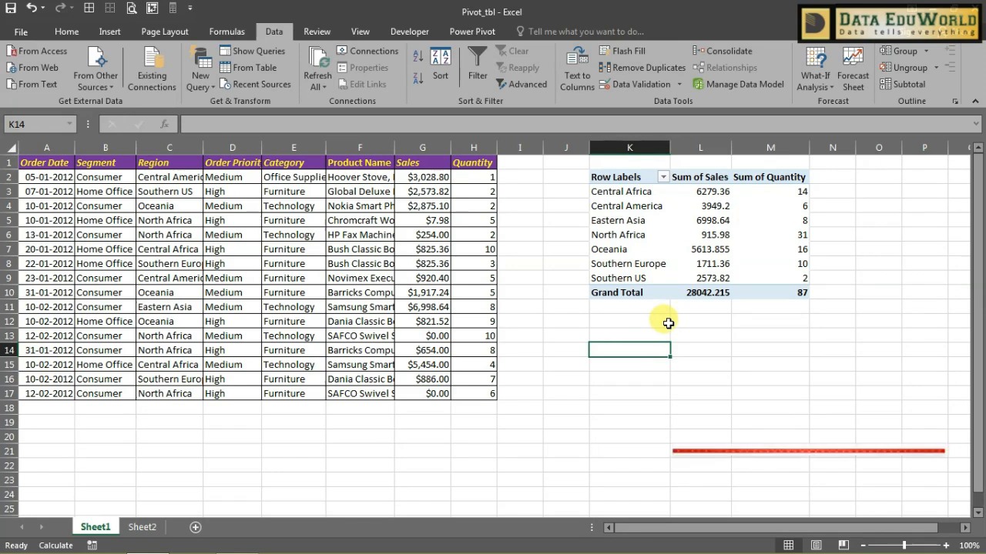
Step: Examine header row 1 across to column P and the Order Date column down to row 24 on Sheet1
click(47, 163)
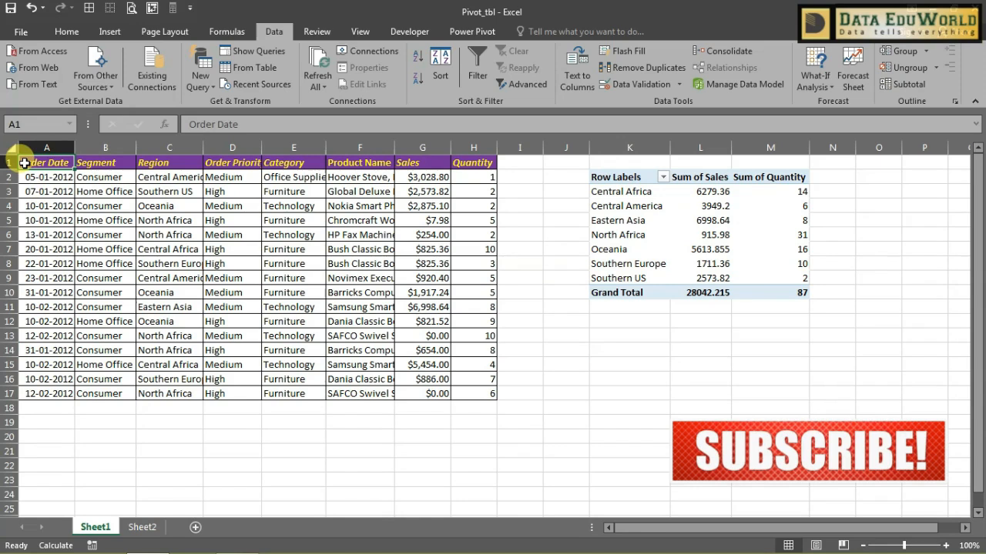
drag(25, 164, 932, 154)
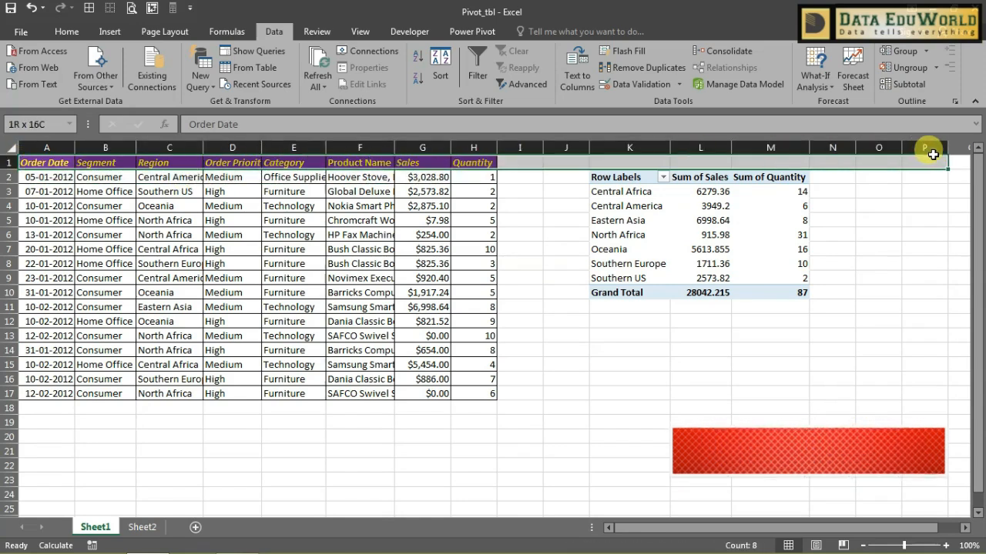
click(52, 163)
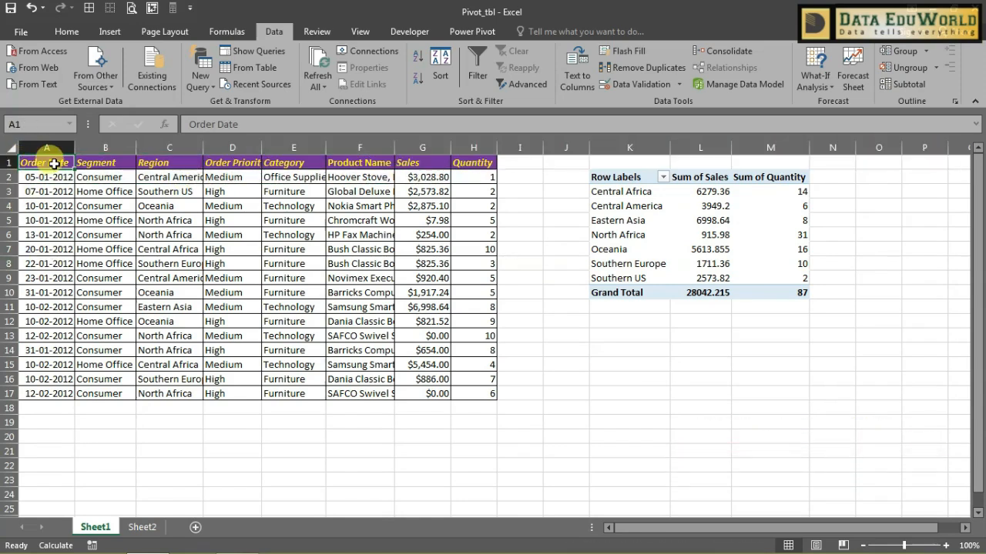
drag(53, 163, 56, 500)
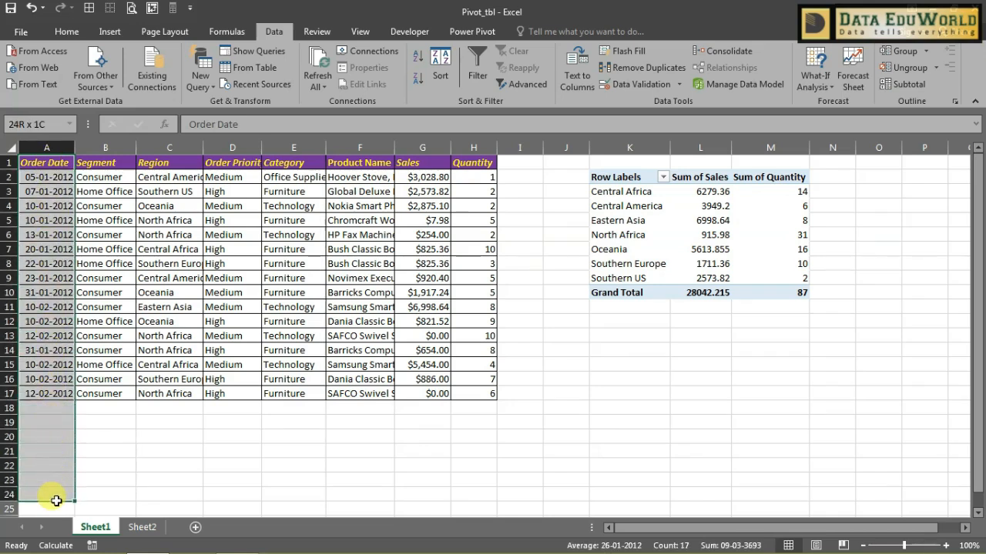
click(632, 336)
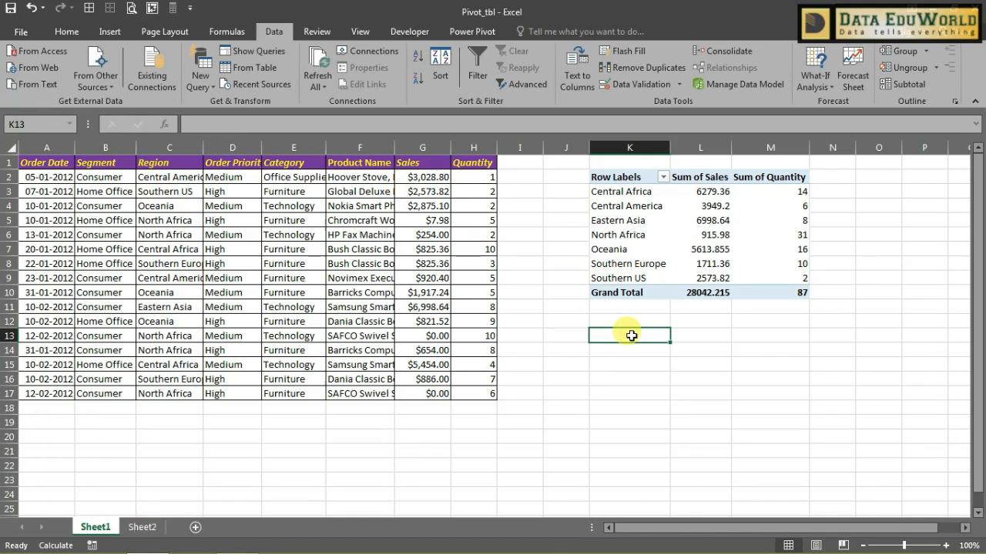
Step: Examine the filled header cells A1:H1 and the unused cells of row 1 beyond them, out to column Q
click(21, 163)
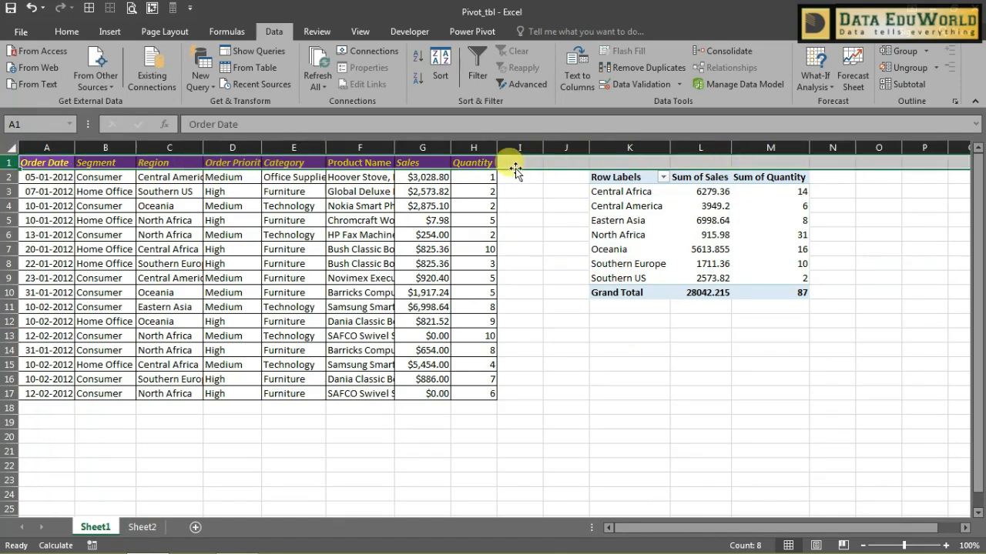
drag(482, 163, 57, 164)
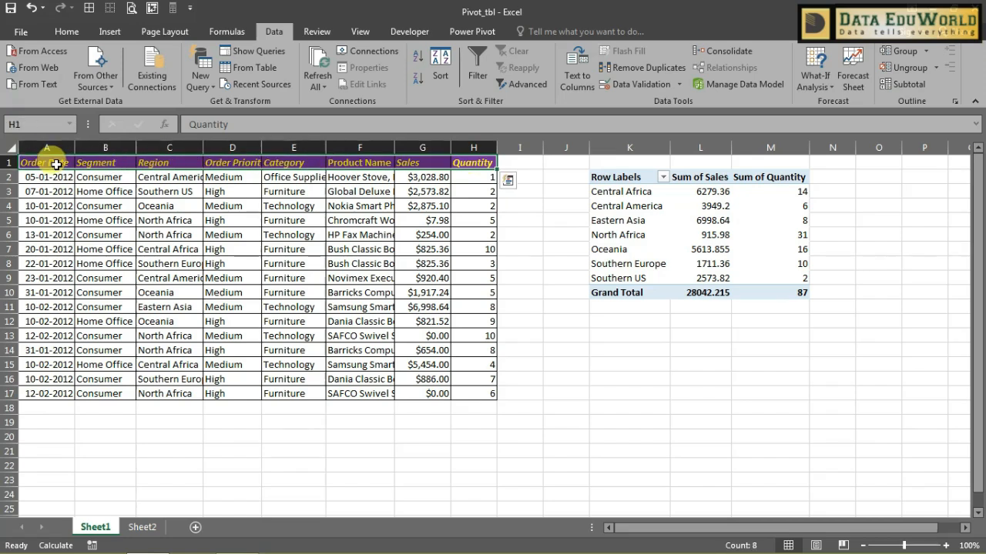
click(529, 163)
click(572, 161)
click(611, 149)
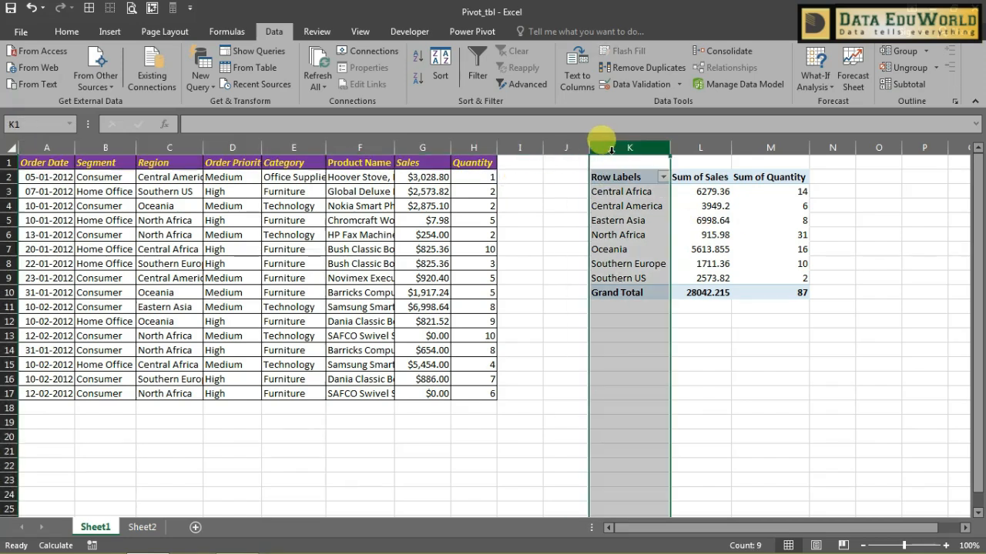
key(Right)
key(Right)
key(Right)
key(Right)
key(Right)
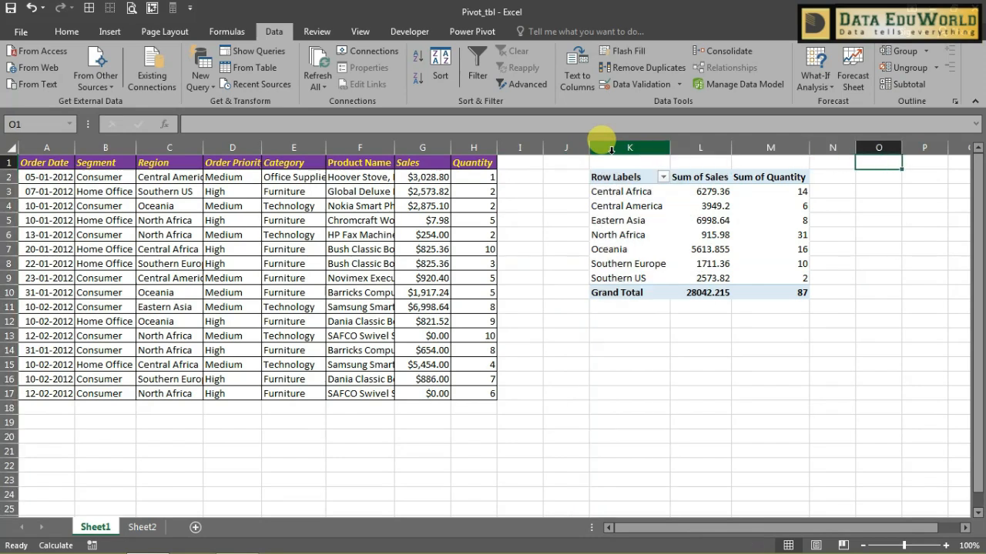
key(Right)
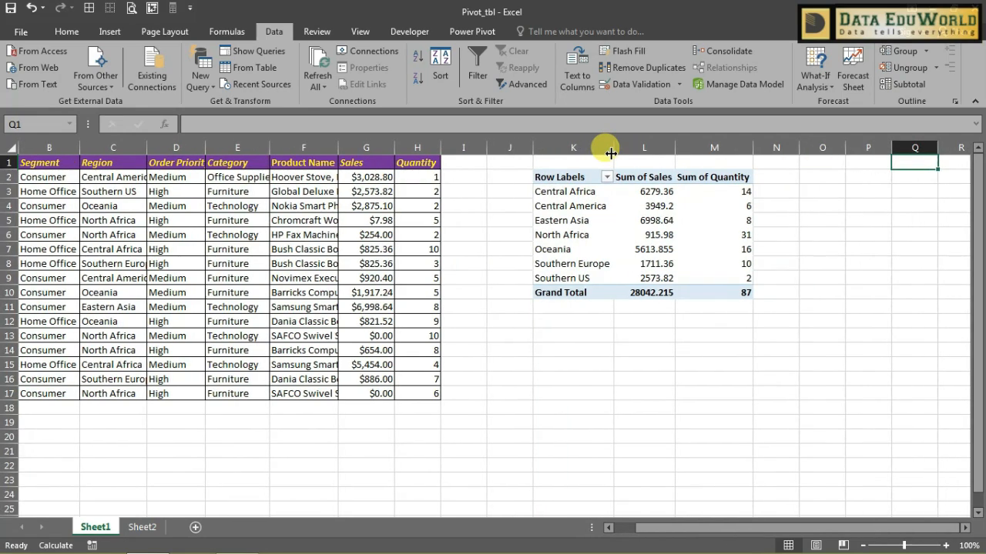
key(ctrl+Home)
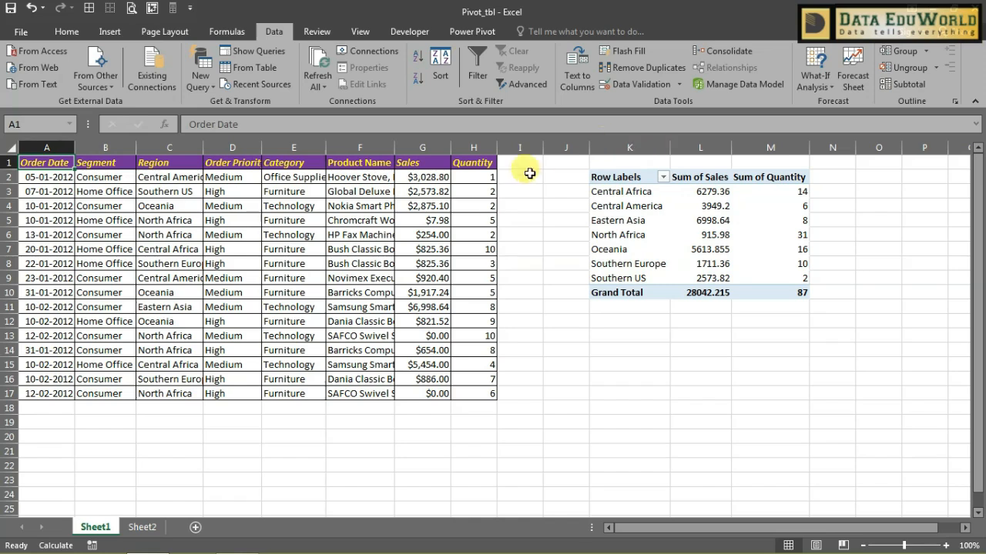
Step: Examine row 1, column A and the empty rows 18 to 25 below the order data as room for new records
click(9, 163)
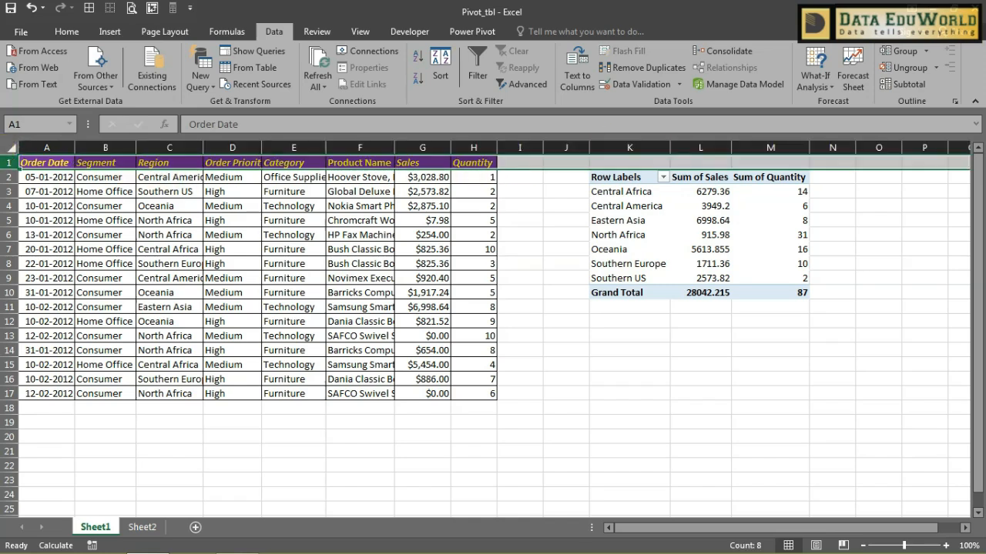
click(46, 147)
drag(66, 406, 490, 501)
scroll(87, 399, down, 3)
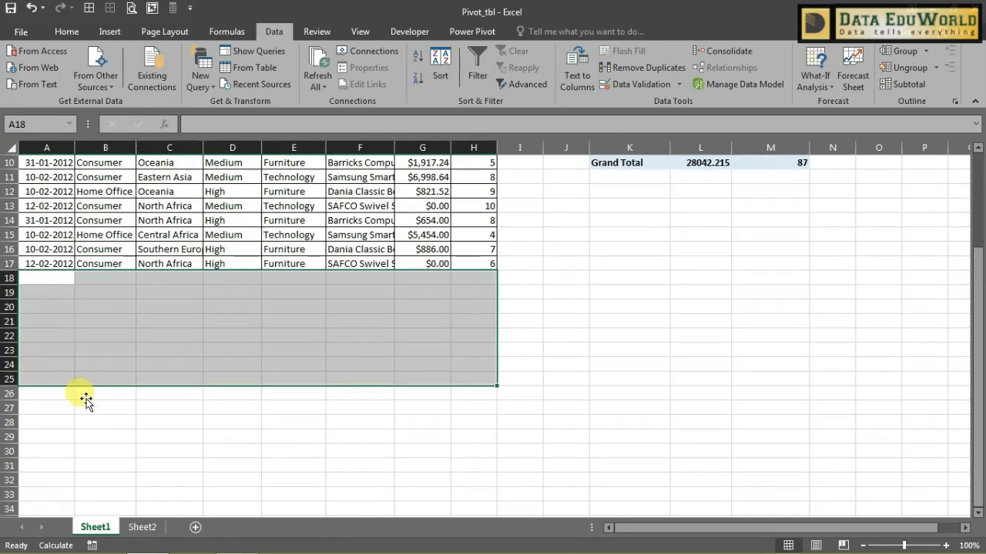
scroll(86, 397, up, 3)
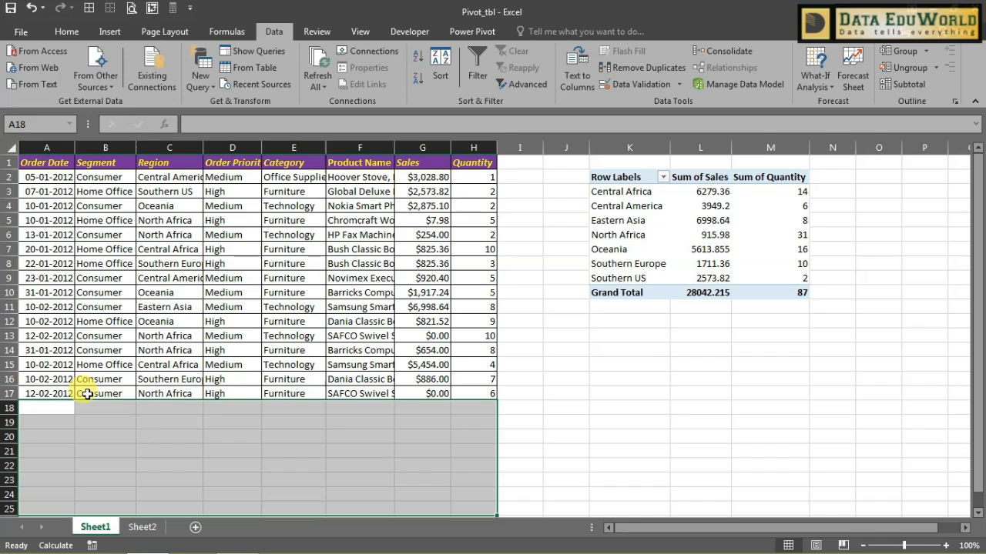
Step: Enter a COUNTA formula over the header range A1:Z1 in cell K13
click(635, 337)
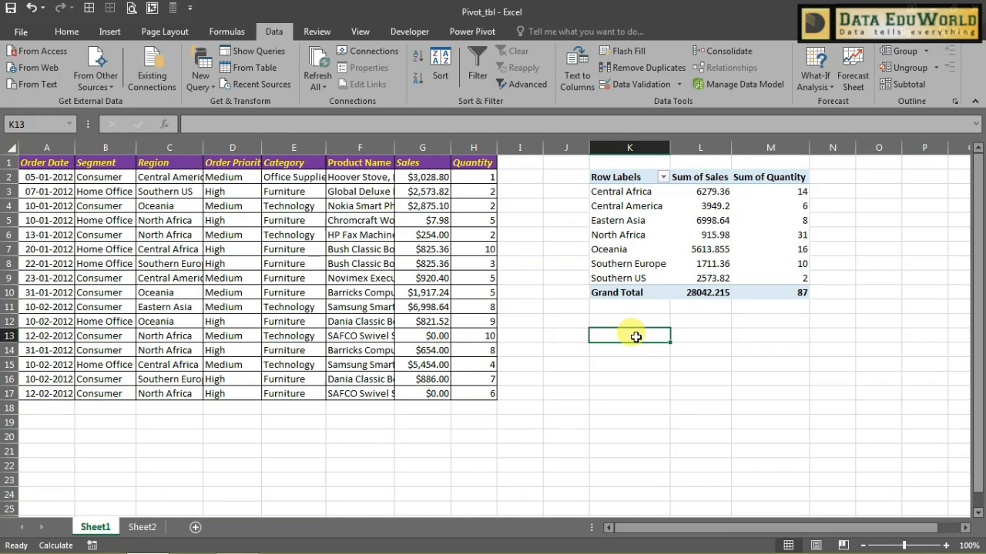
text(=coun)
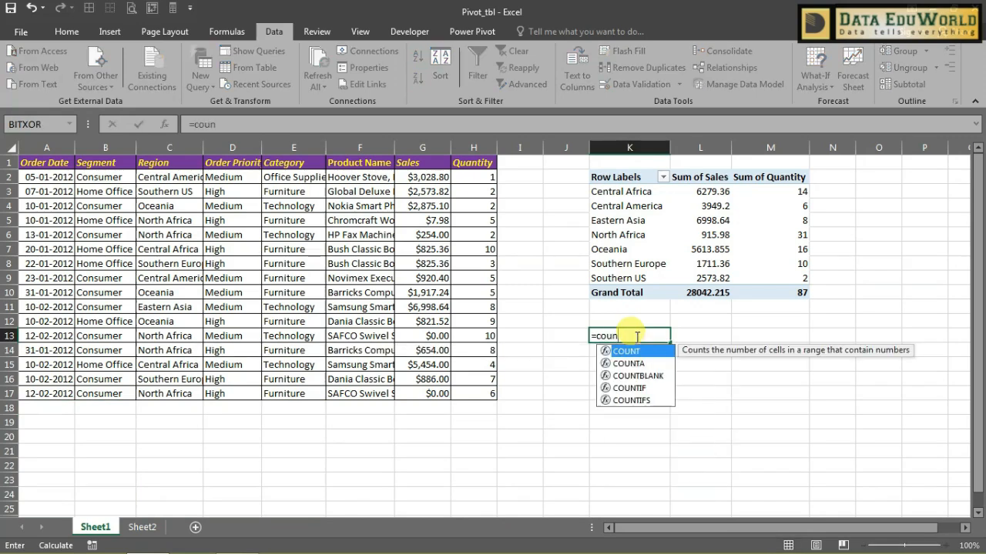
key(Down)
key(Tab)
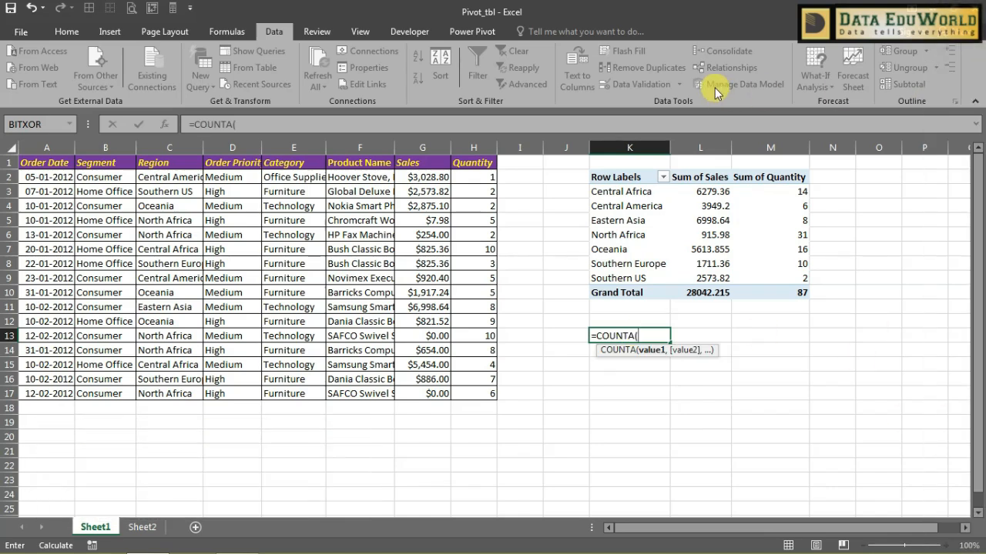
click(41, 161)
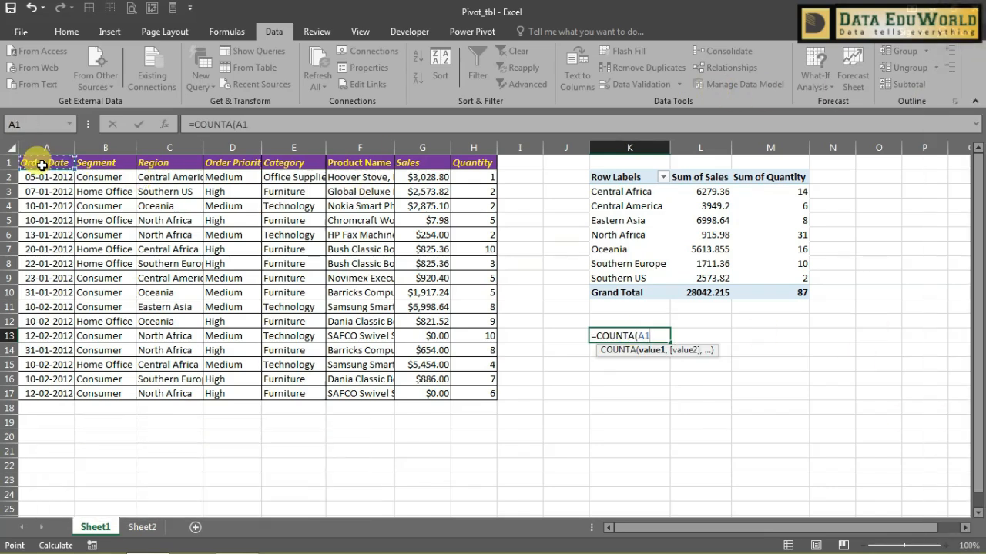
key(shift+Right)
key(shift+Right)
key(shift+Right)
key(shift+Right)
key(shift+Right)
key(shift+Right)
key(shift+Right)
key(shift+Right)
key(shift+Right)
key(shift+Right)
key(shift+Right)
key(shift+Right)
key(shift+Right)
key(shift+Right)
key(shift+Right)
key(shift+Right)
key(shift+Right)
key(shift+Right)
key(shift+Right)
key(shift+Right)
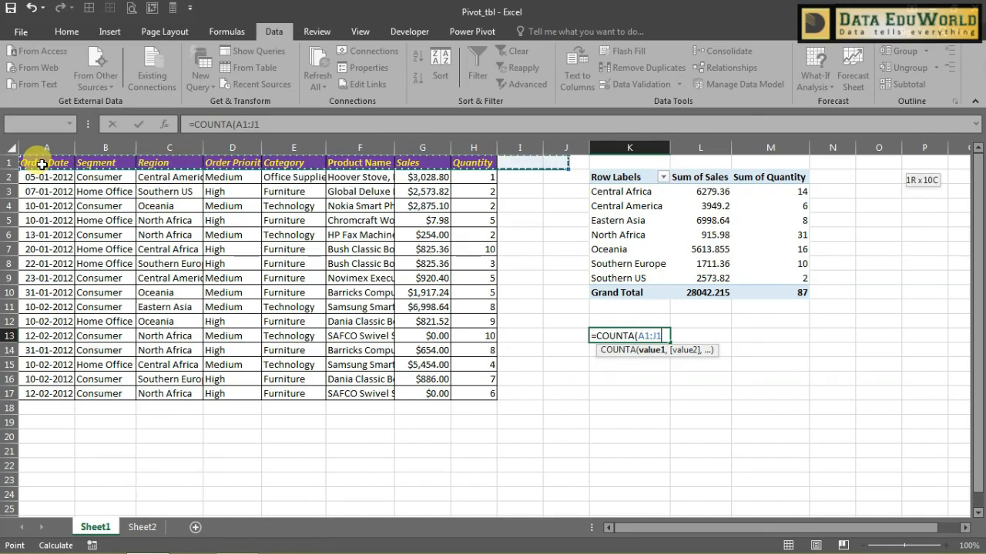
key(shift+Right)
key(shift+Right)
key(shift+Right)
key(shift+Right)
key(shift+Right)
key(shift+Right)
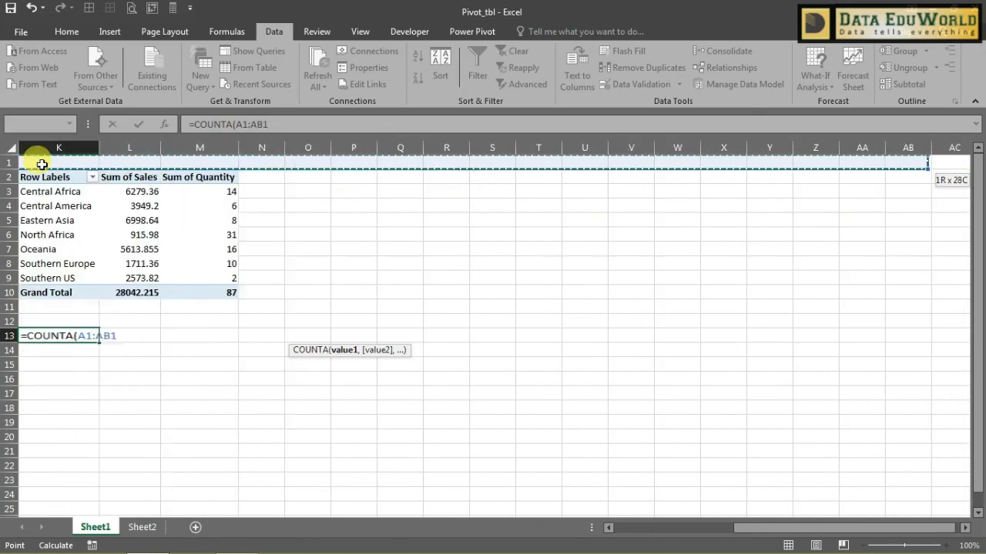
key(shift+Left)
key(shift+Left)
key(shift+Left)
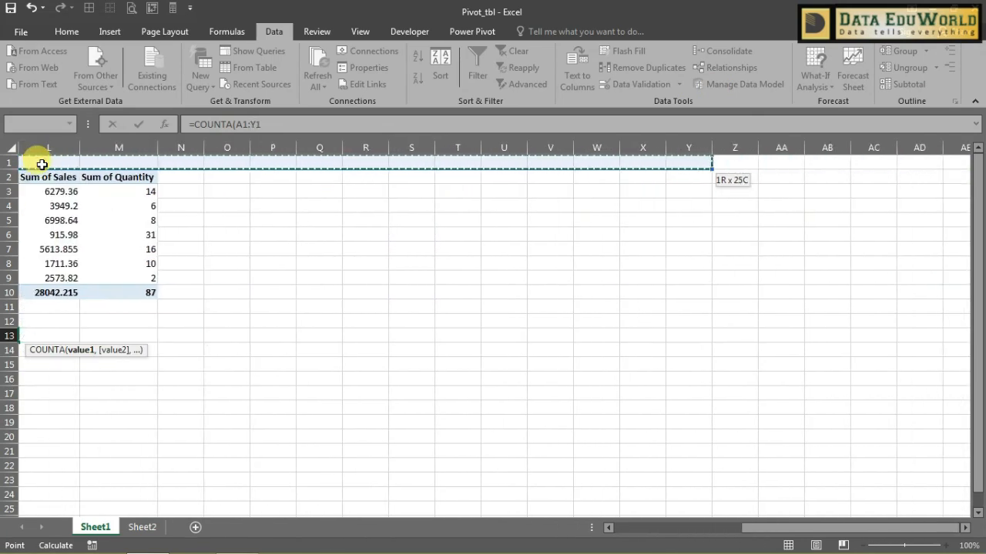
key(shift+Right)
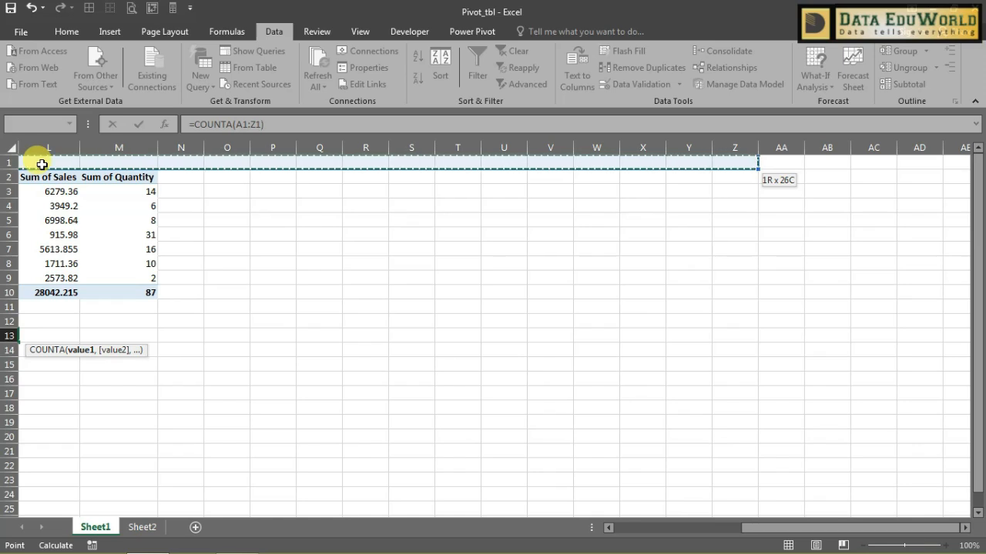
text())
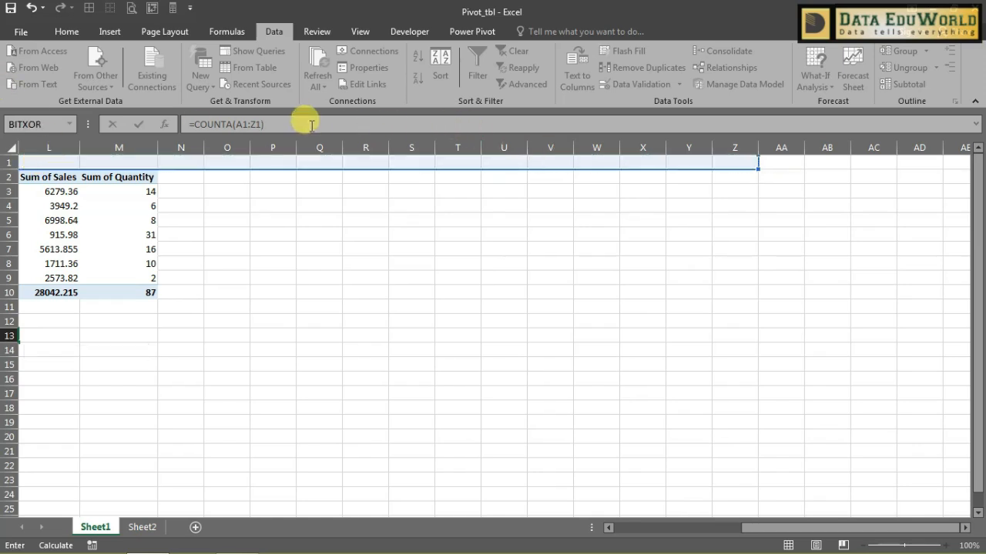
click(307, 125)
key(Return)
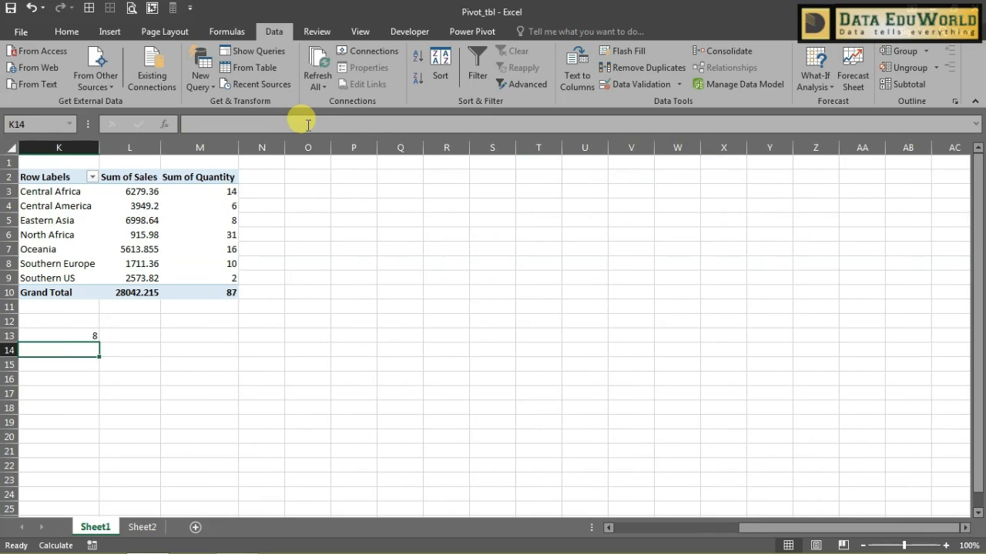
Step: Check the count in K13 against the filled header cells A1:H1
key(Left)
key(Left)
key(Left)
key(Left)
key(Left)
key(Left)
key(Left)
key(Left)
key(Left)
key(Left)
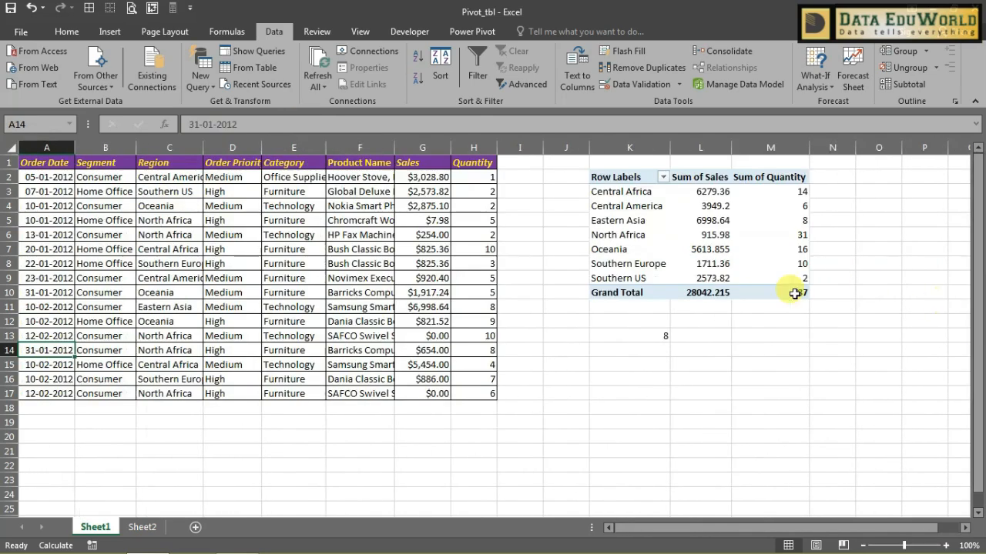
click(660, 337)
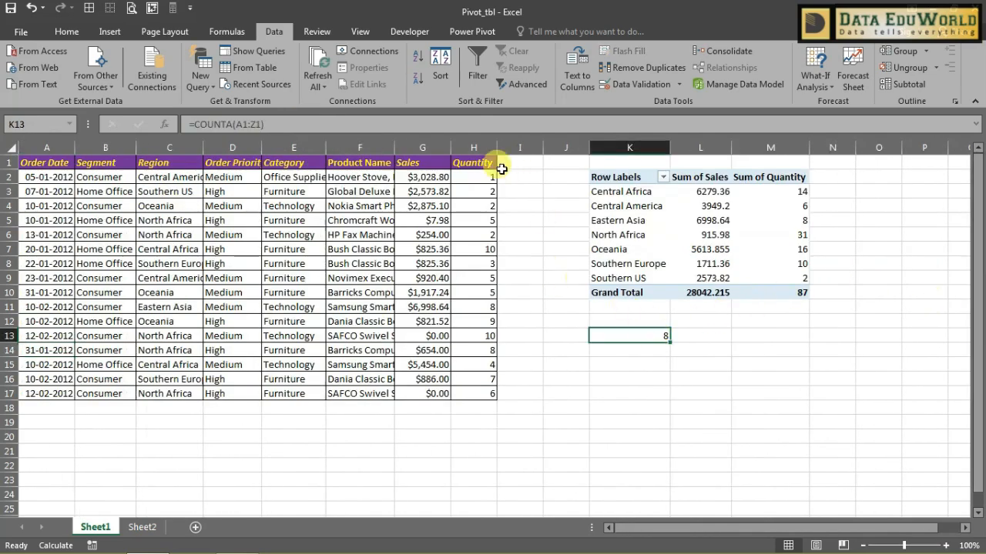
drag(485, 162, 63, 160)
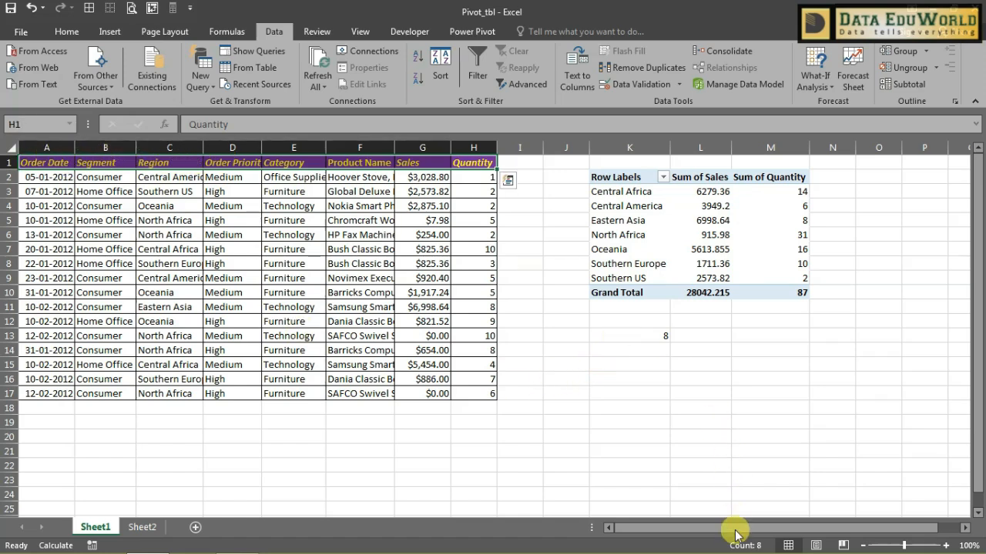
Step: Enter =COUNTA($A$1:$A$800) in cell K14 to count the filled rows in the Order Date column
click(662, 350)
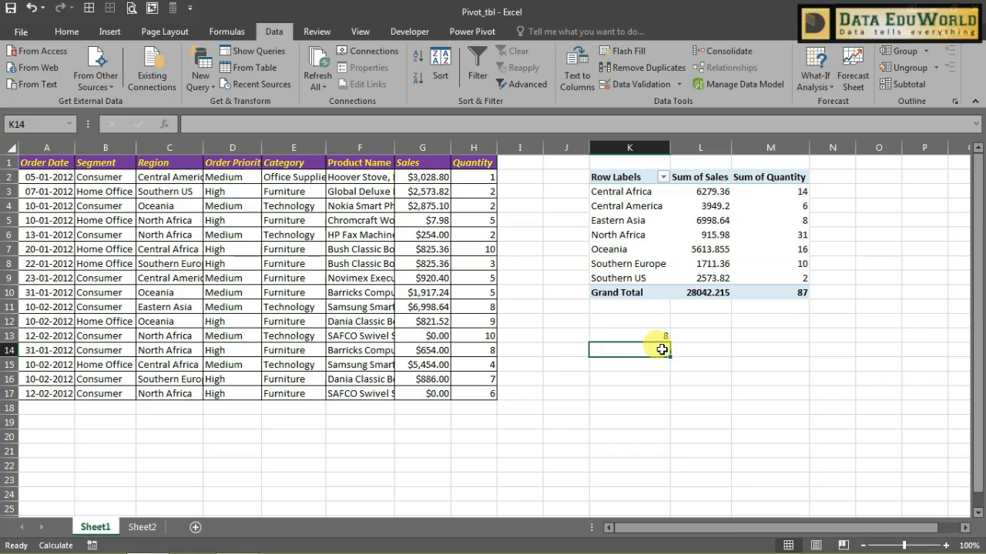
text(=count)
key(Down)
key(Tab)
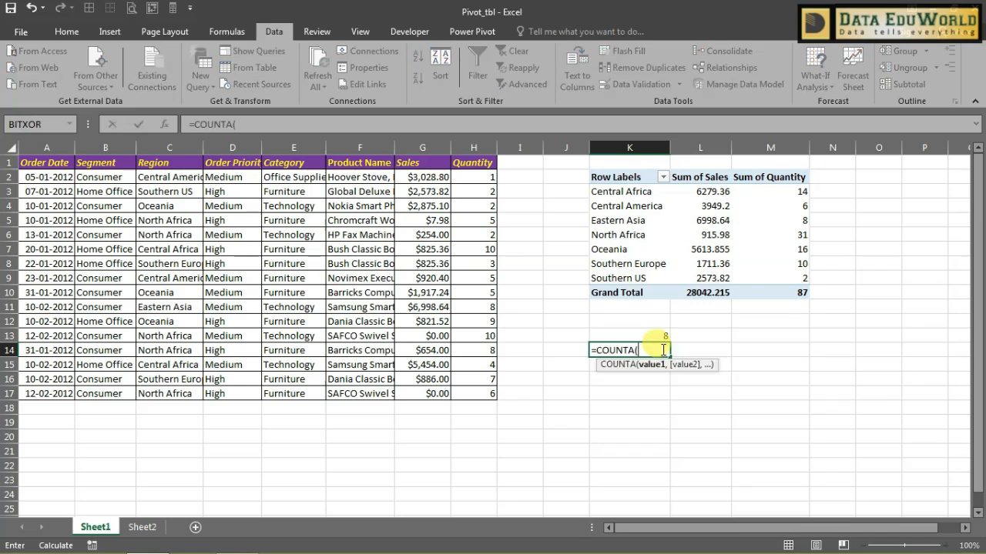
click(48, 165)
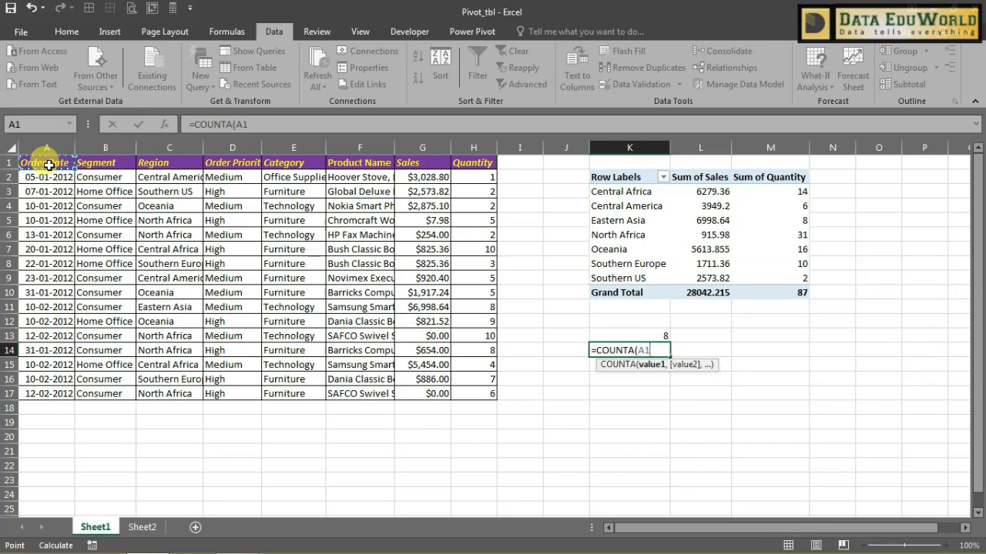
key(F8)
text(A800)
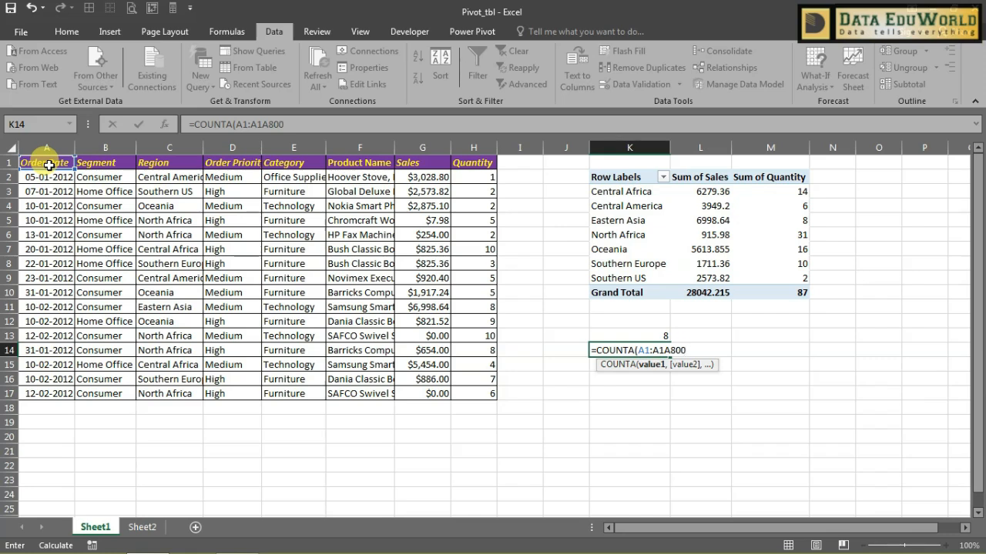
click(667, 350)
key(BackSpace)
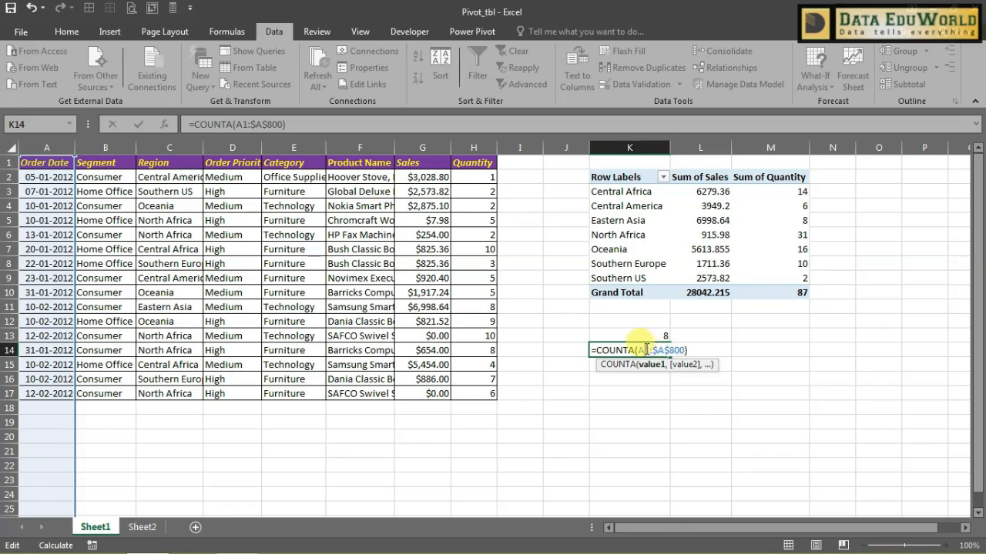
key(F4)
key(Return)
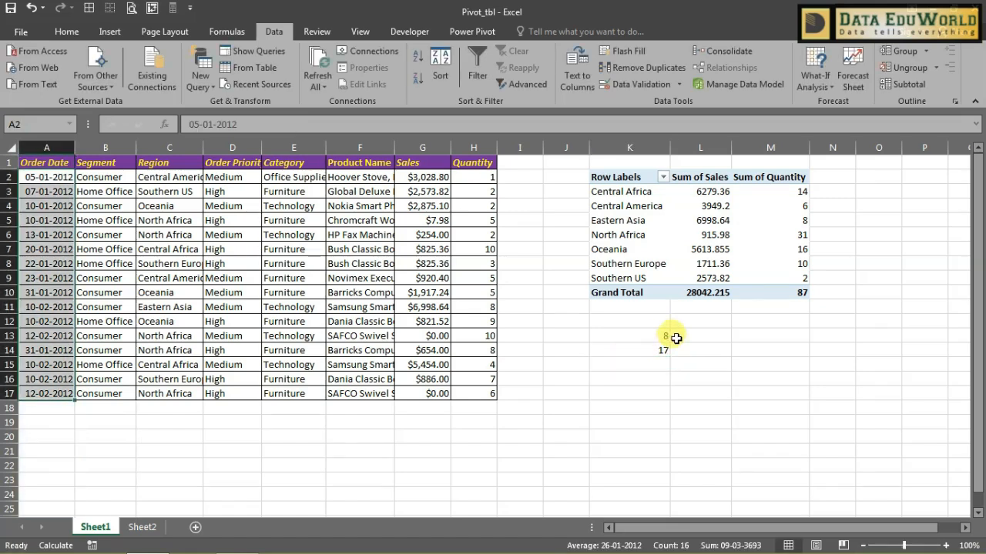
Step: Make the range in K13's COUNTA formula absolute, as $A$1:$Z$1
click(656, 335)
double_click(658, 334)
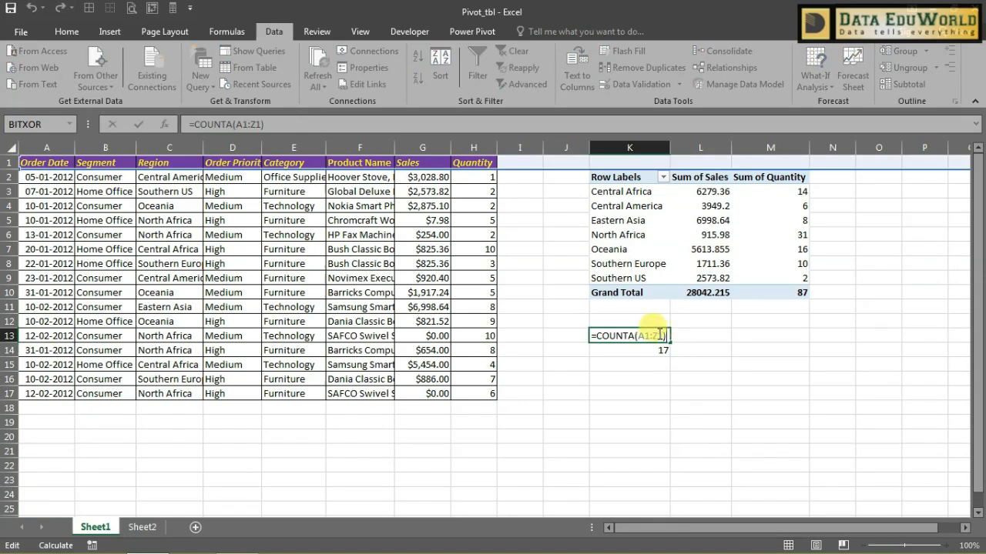
key(F4)
click(646, 334)
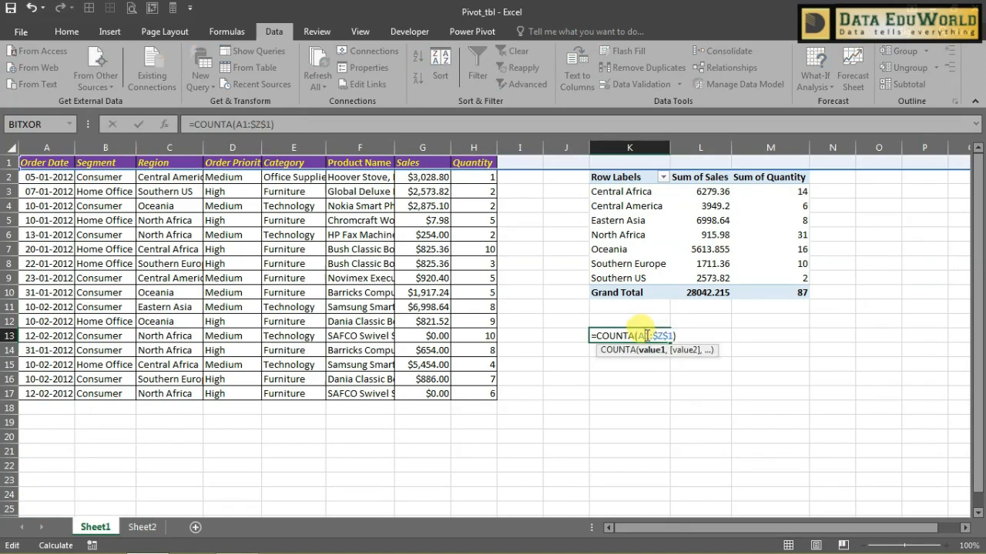
key(F4)
key(Return)
Step: Label the two counts by entering ColNum in L13 and RowNum in L14
click(681, 336)
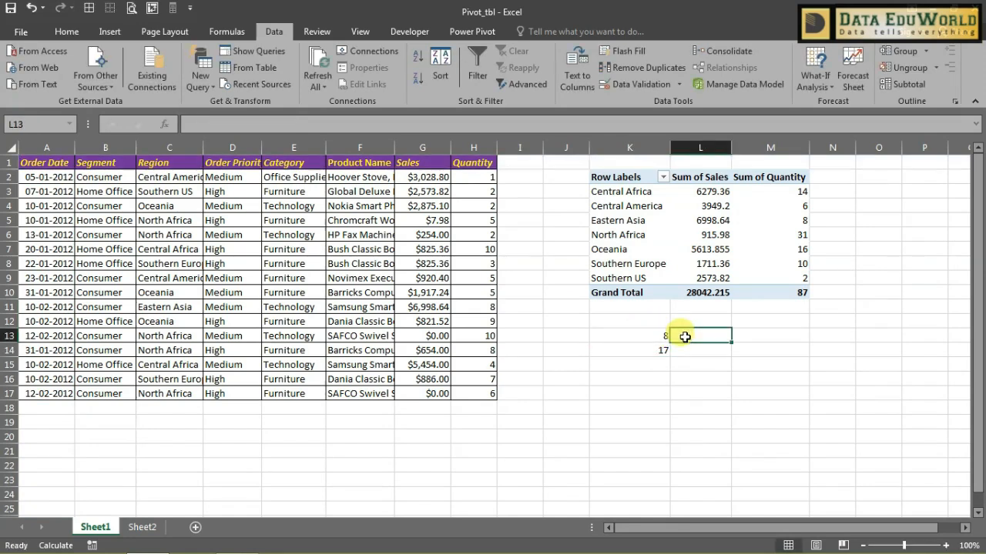
text(ColNum)
key(Return)
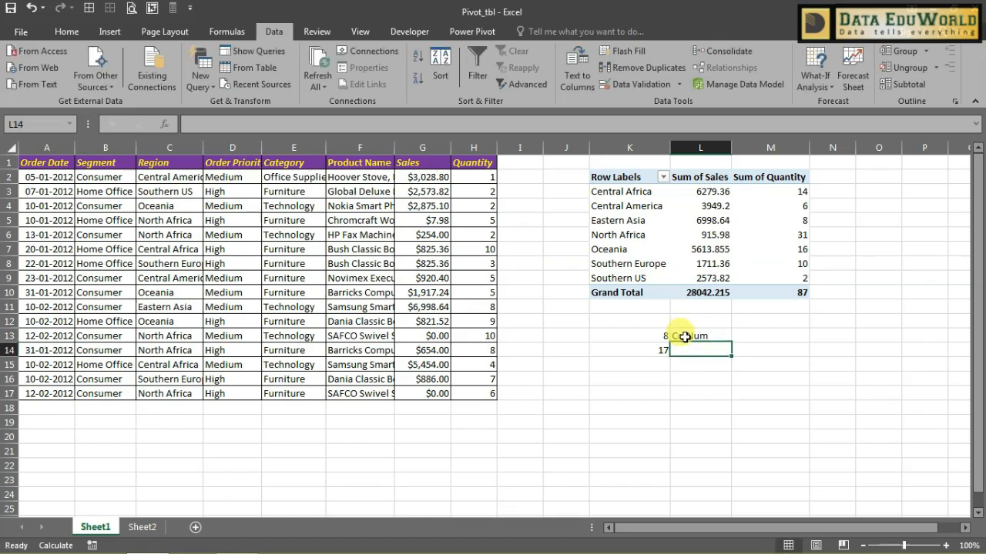
text(RowNum)
key(Return)
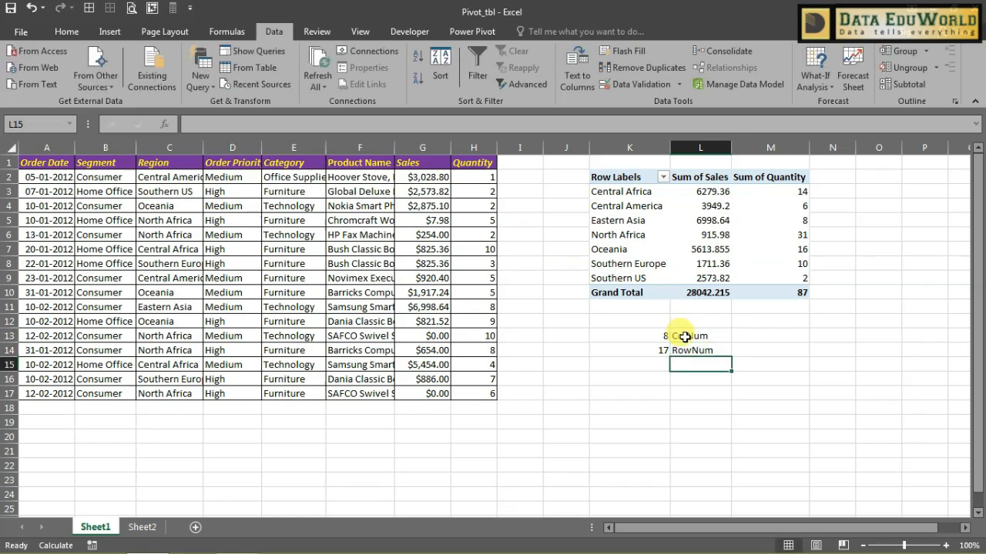
key(Up)
key(Up)
click(712, 349)
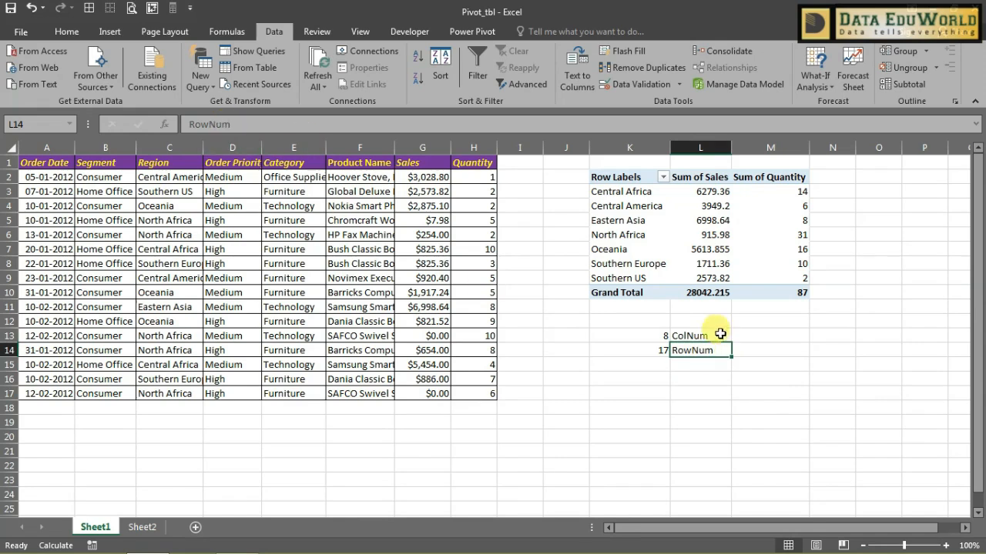
Step: Copy the full text of the COUNTA formula in cell K13
click(655, 337)
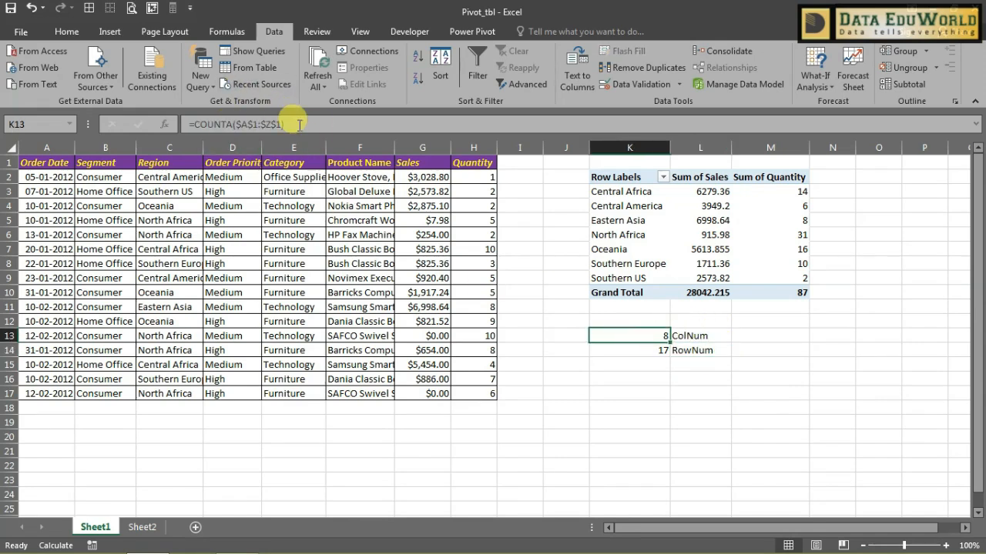
drag(298, 125, 184, 121)
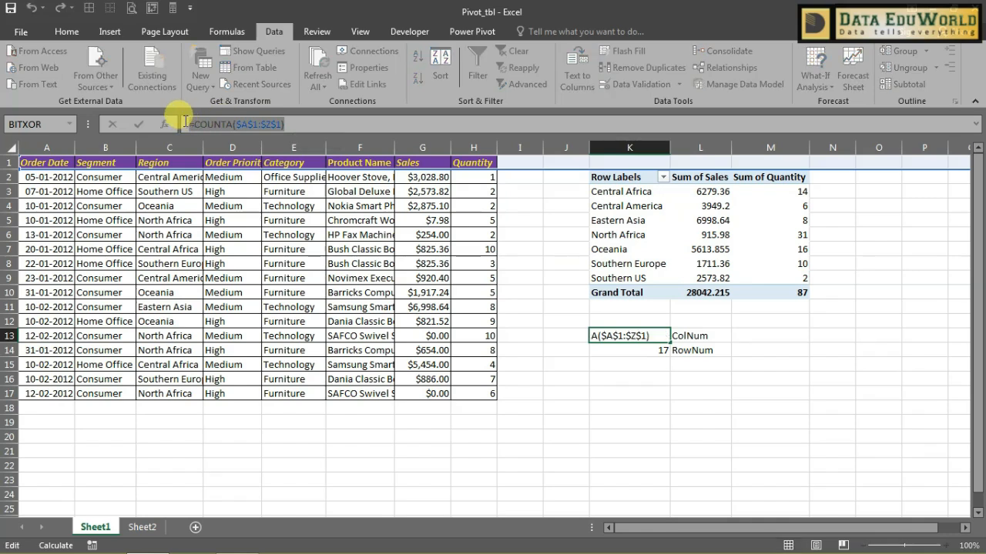
key(Escape)
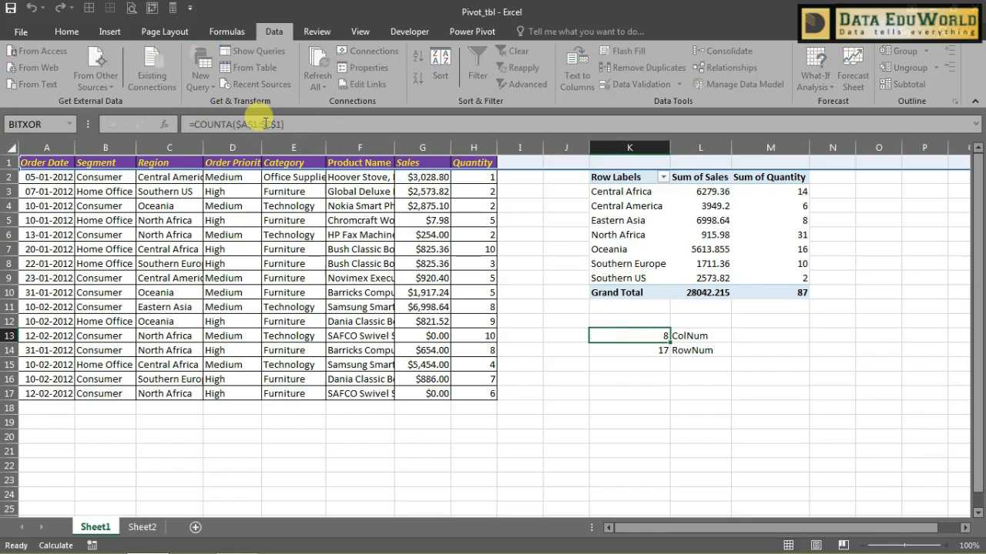
drag(299, 125, 191, 124)
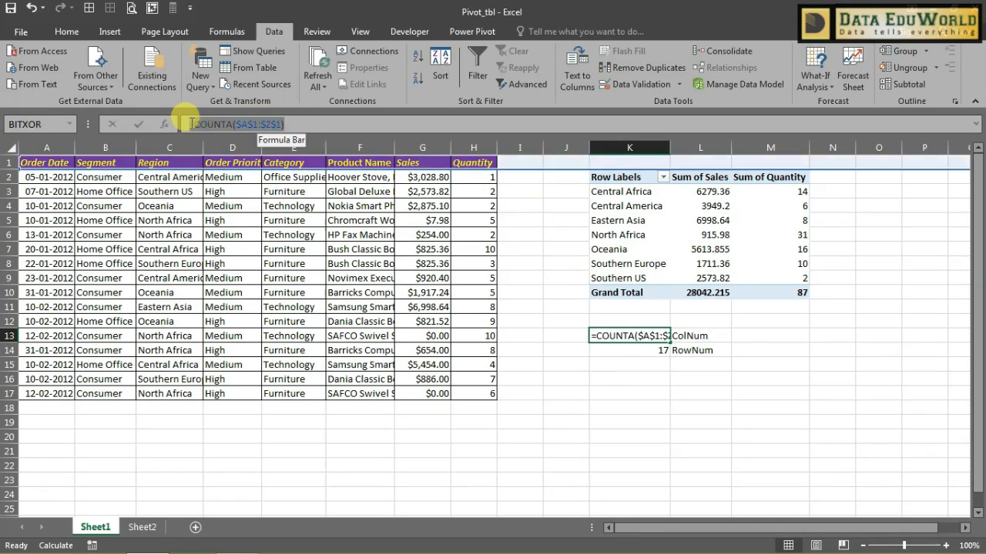
key(Return)
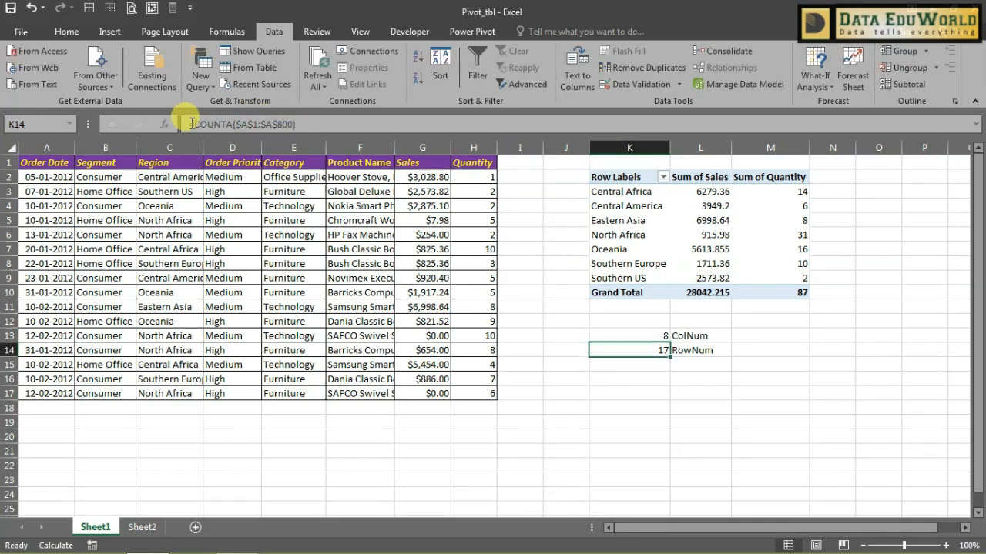
Step: Define a workbook-scoped name ColNum that refers to the copied formula =COUNTA($A$1:$Z$1)
click(231, 32)
click(404, 73)
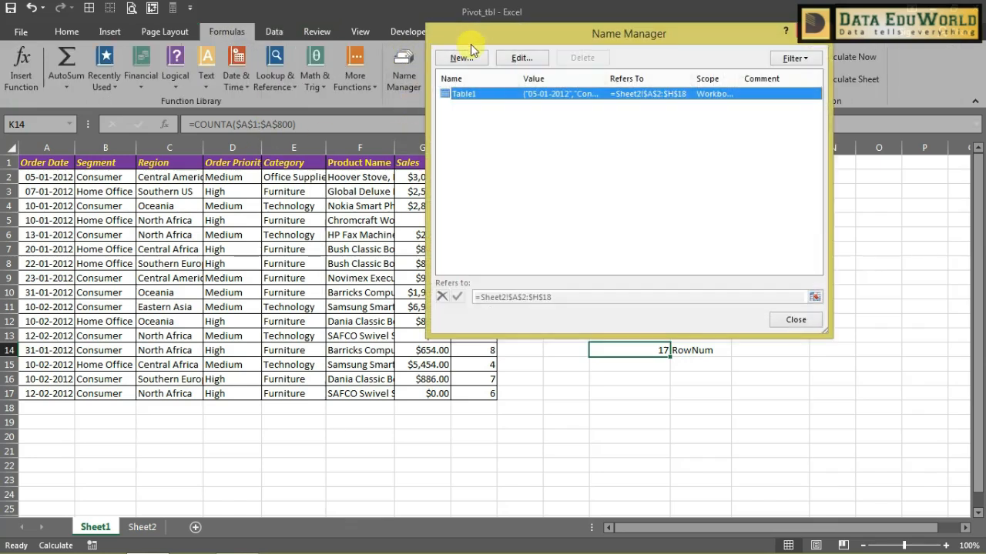
click(461, 58)
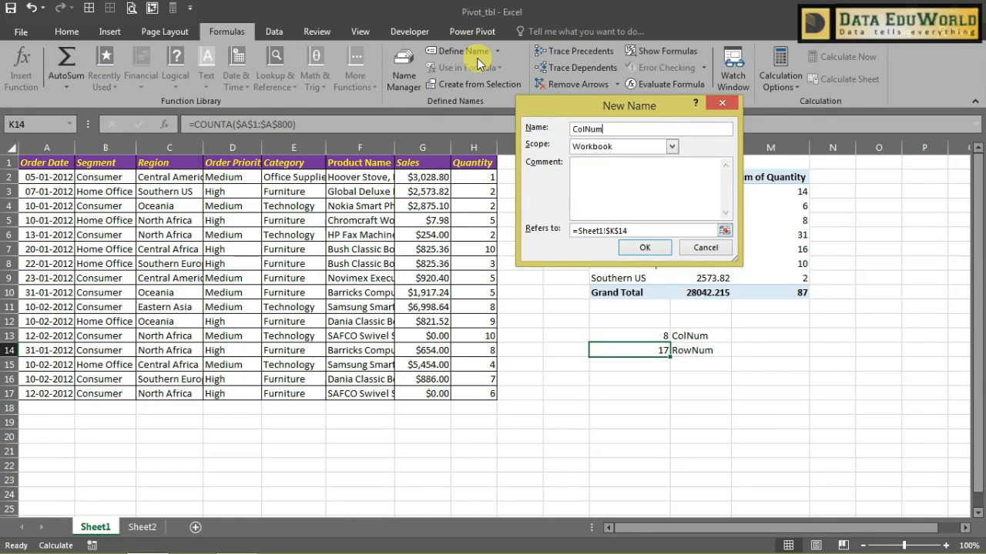
triple_click(636, 229)
key(ctrl+v)
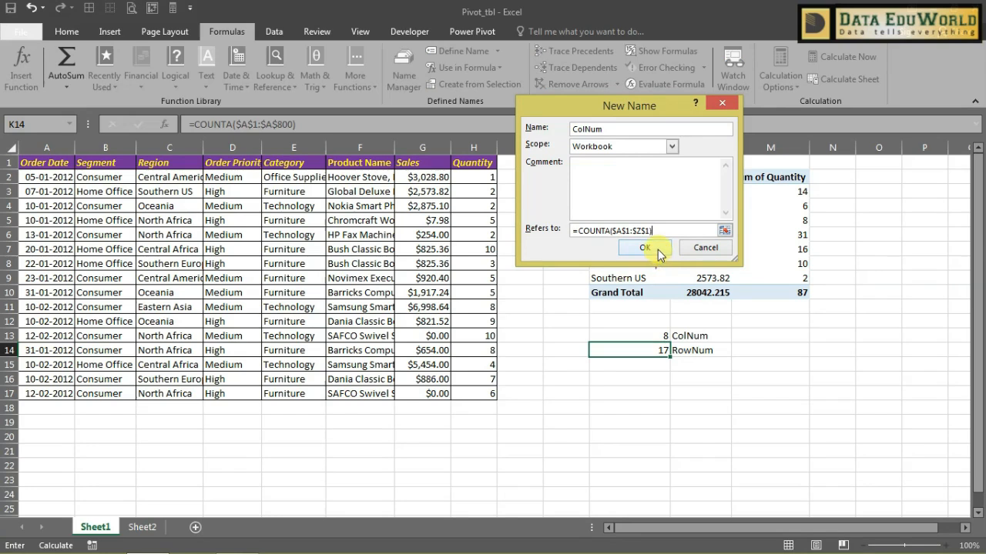
click(644, 247)
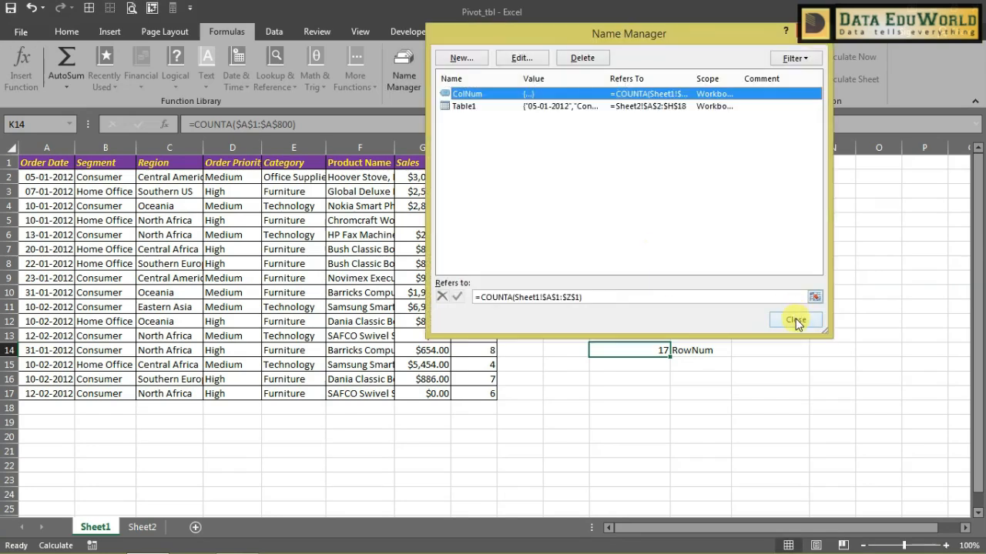
click(796, 321)
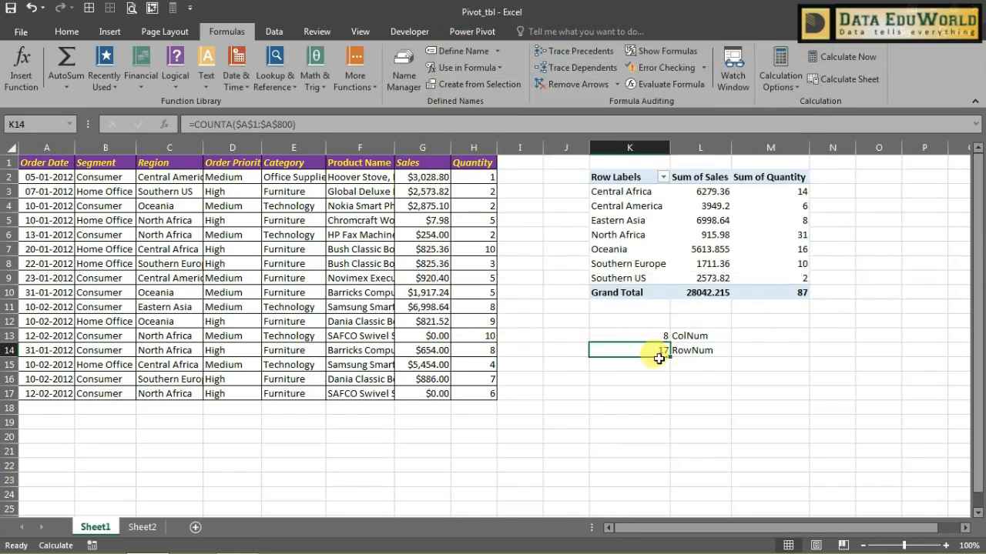
Step: Copy the full text of the COUNTA formula in cell K14
click(685, 354)
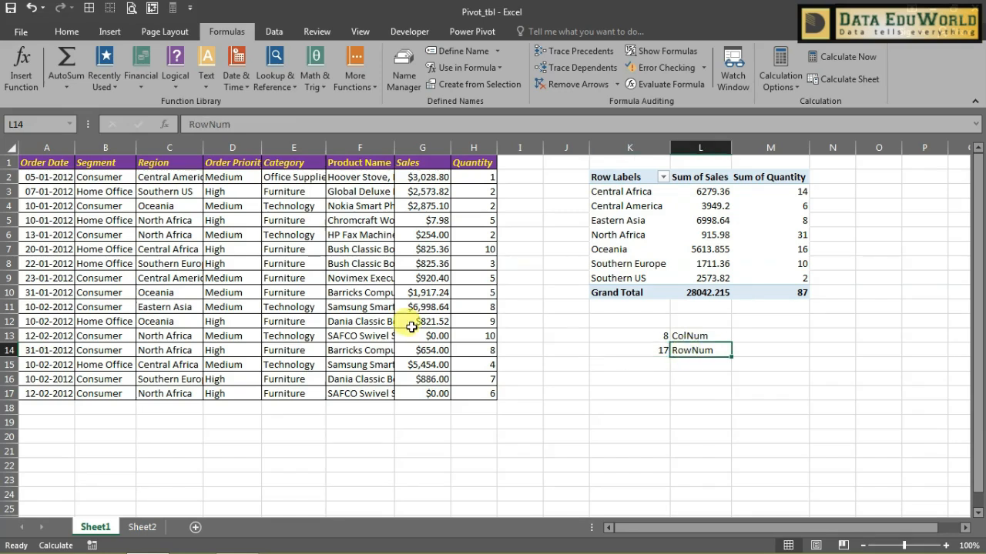
drag(54, 170, 35, 422)
click(667, 348)
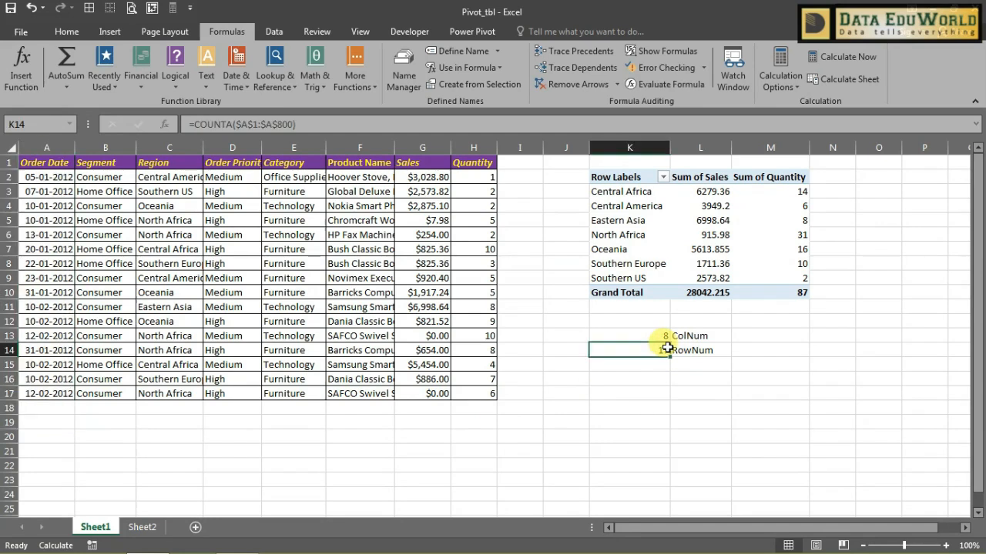
double_click(665, 350)
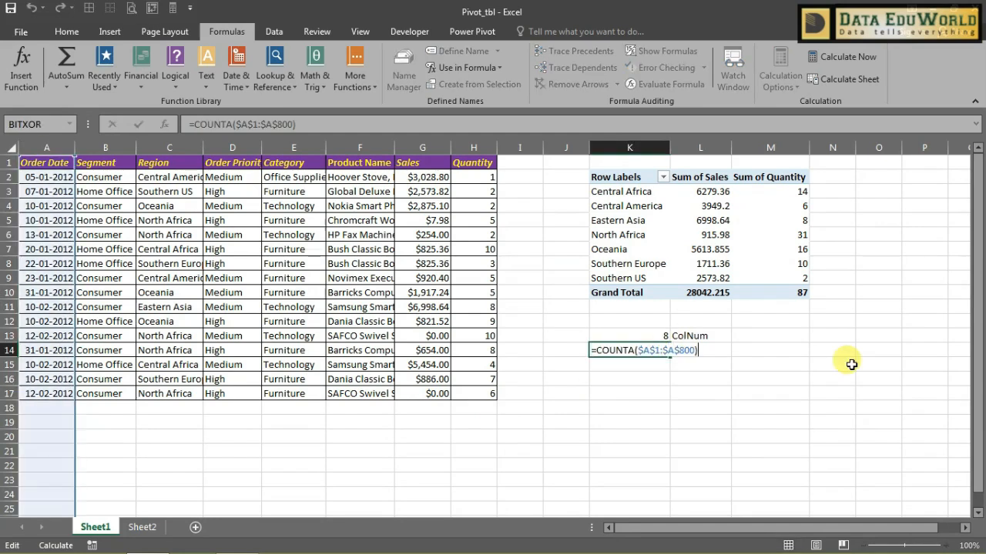
key(shift+Home)
key(ctrl+c)
key(Return)
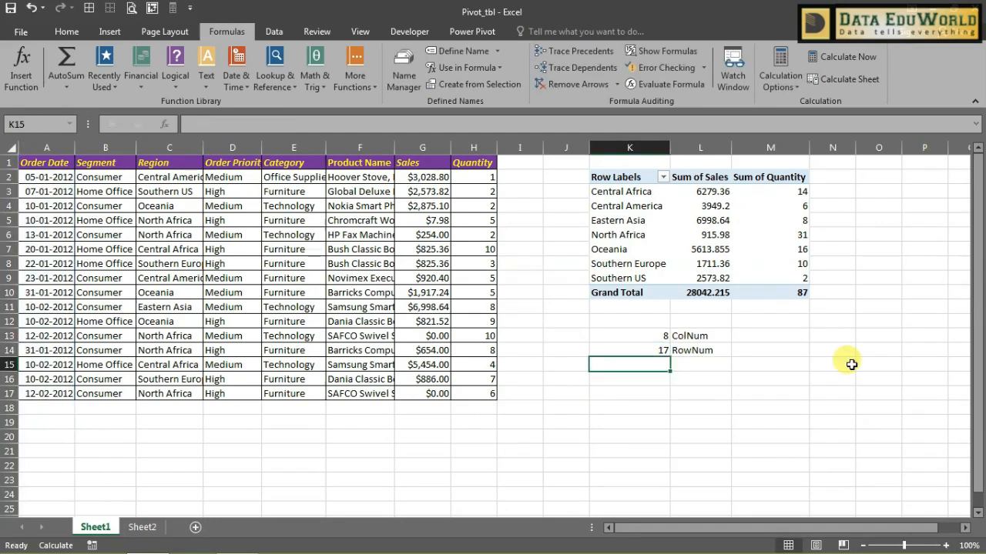
Step: Define a workbook-scoped name RowNum that refers to the copied formula =COUNTA($A$1:$A$800)
click(666, 349)
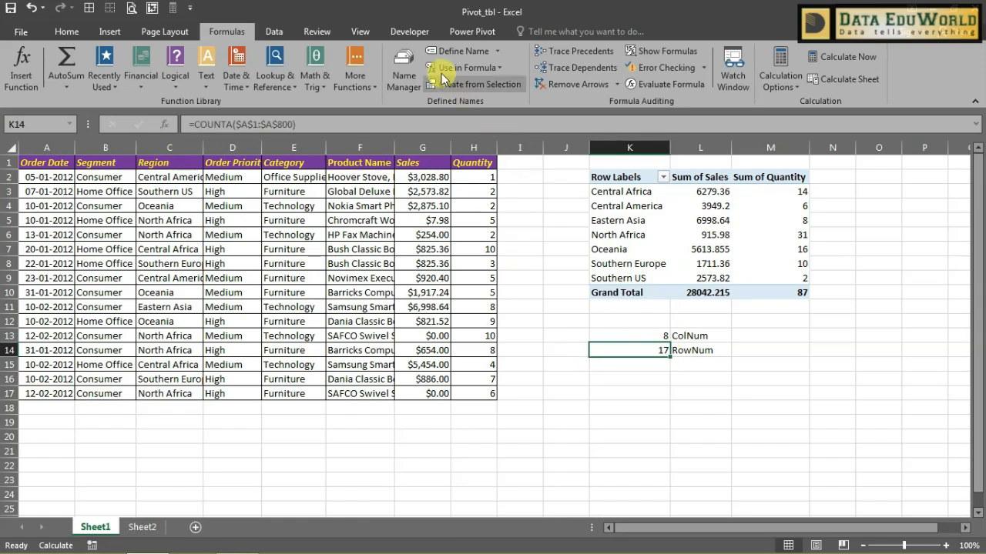
click(403, 68)
click(460, 59)
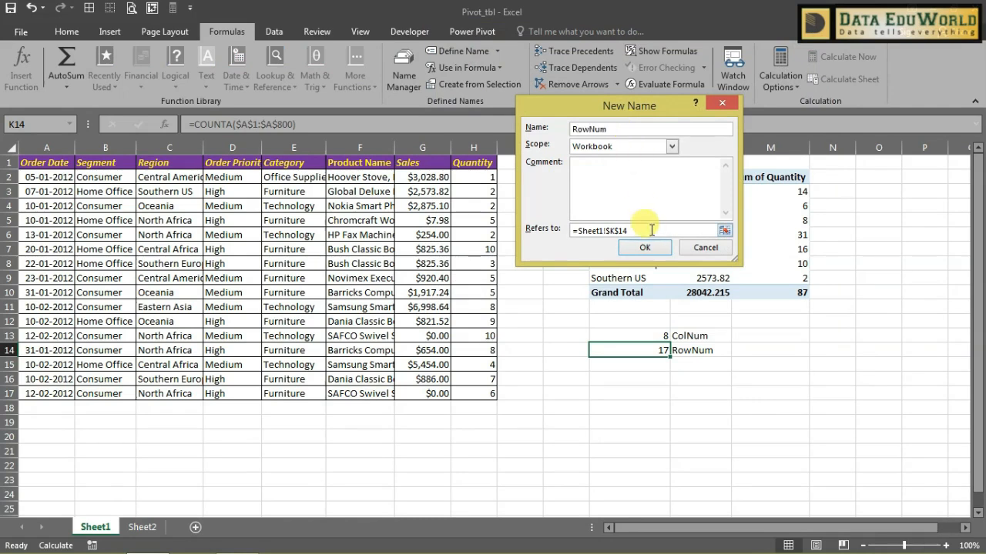
click(573, 230)
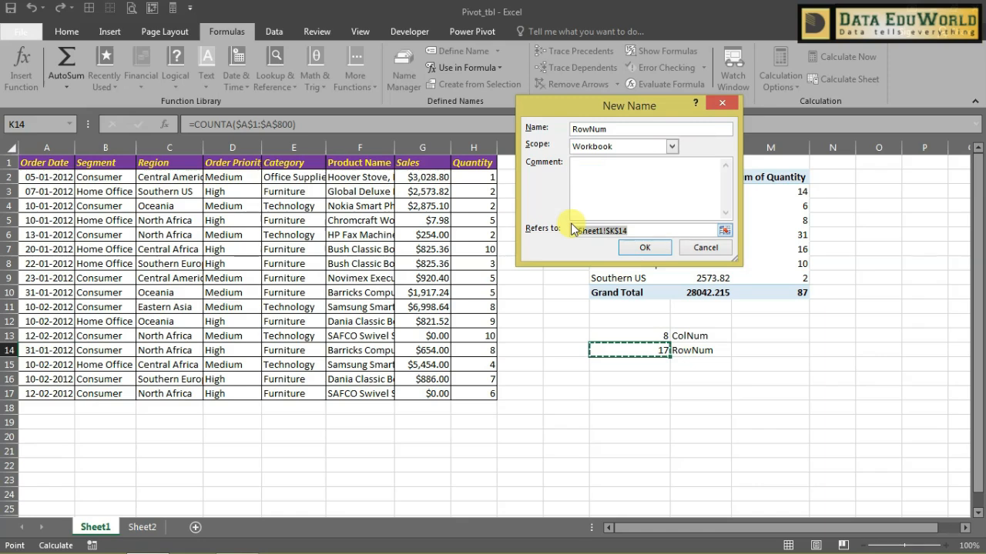
key(ctrl+v)
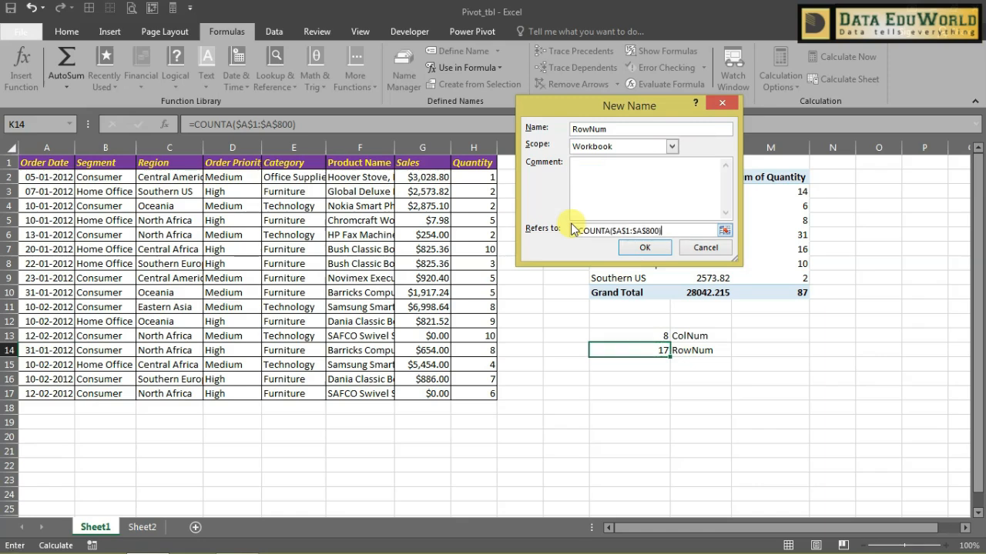
click(629, 253)
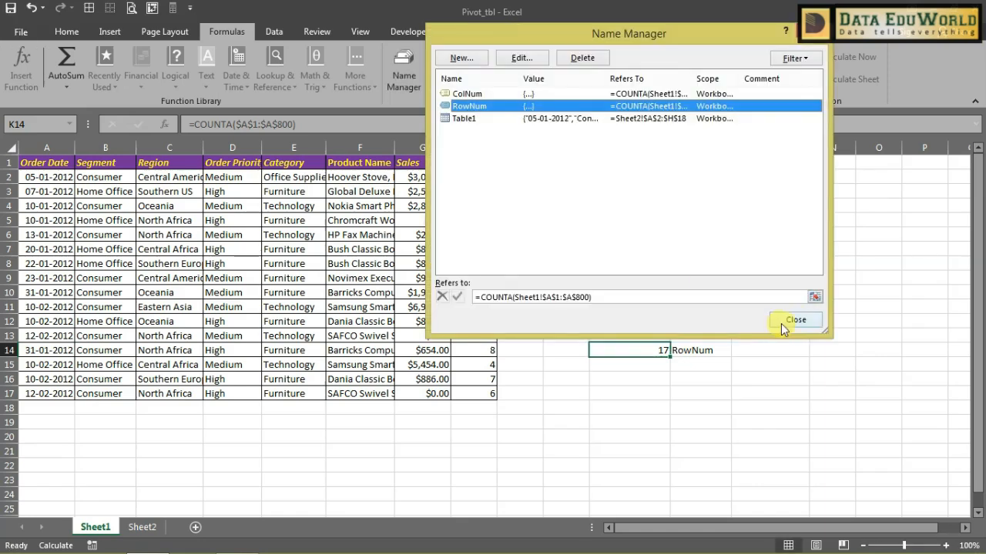
click(950, 258)
Step: Begin an OFFSET formula in K15 with absolute reference $A$1 and 0 for both the rows and cols arguments
click(655, 335)
click(660, 366)
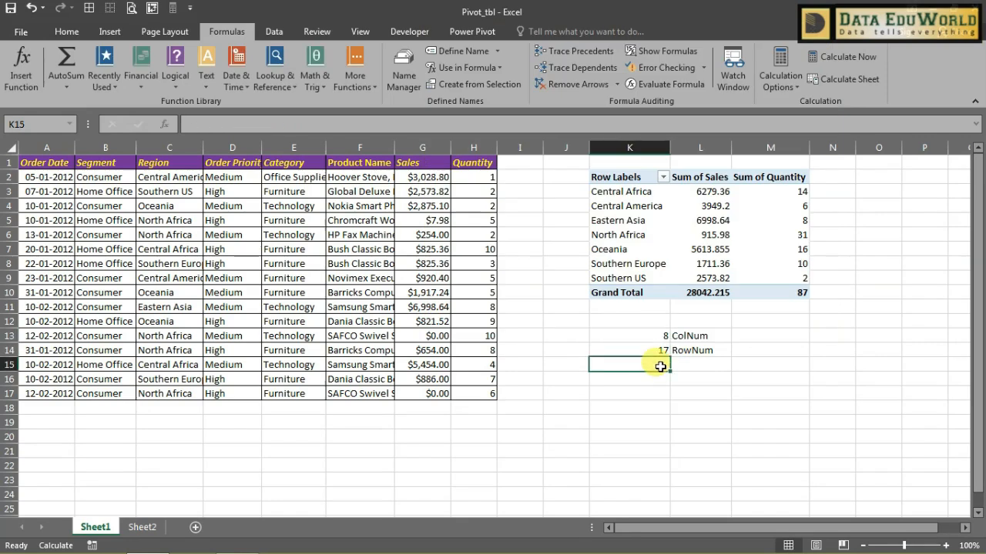
text(=)
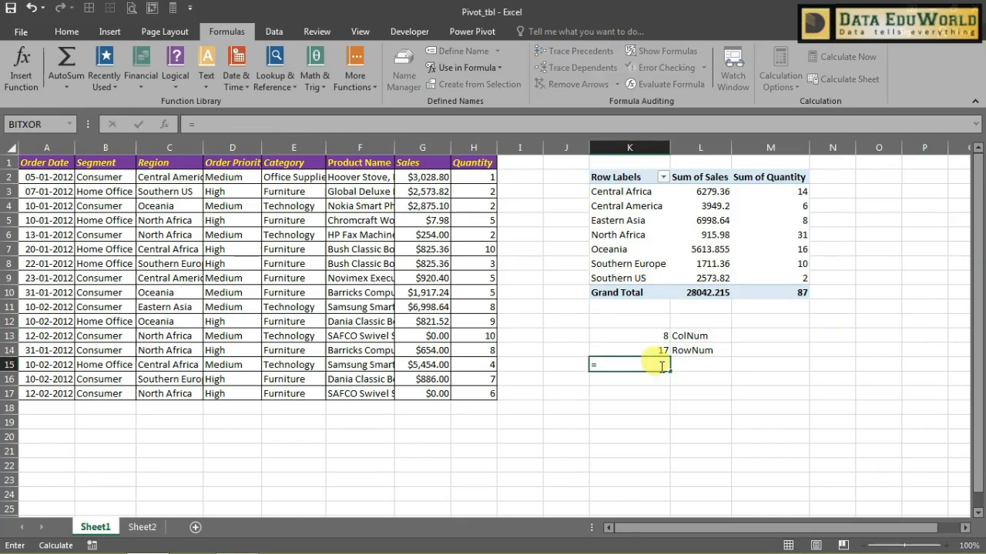
text(ofs)
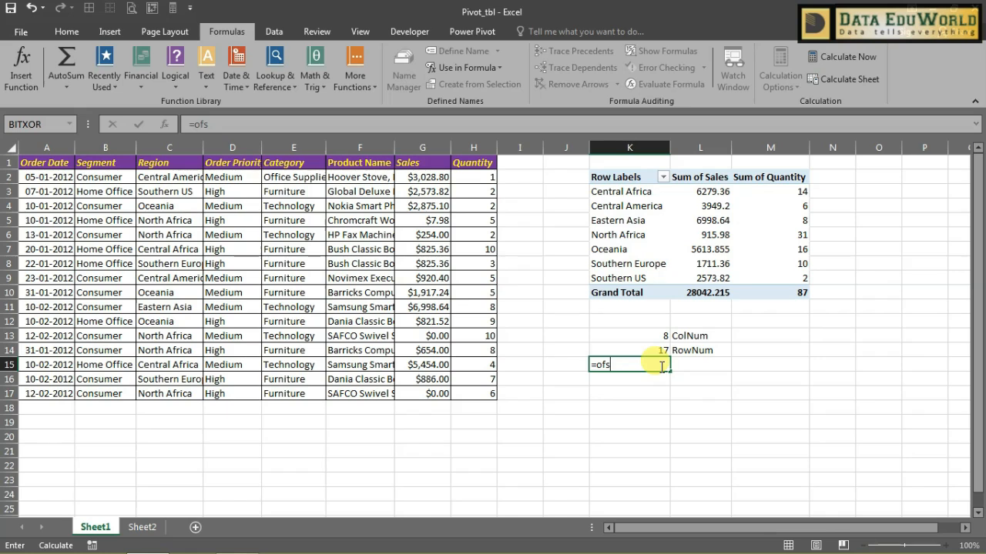
key(BackSpace)
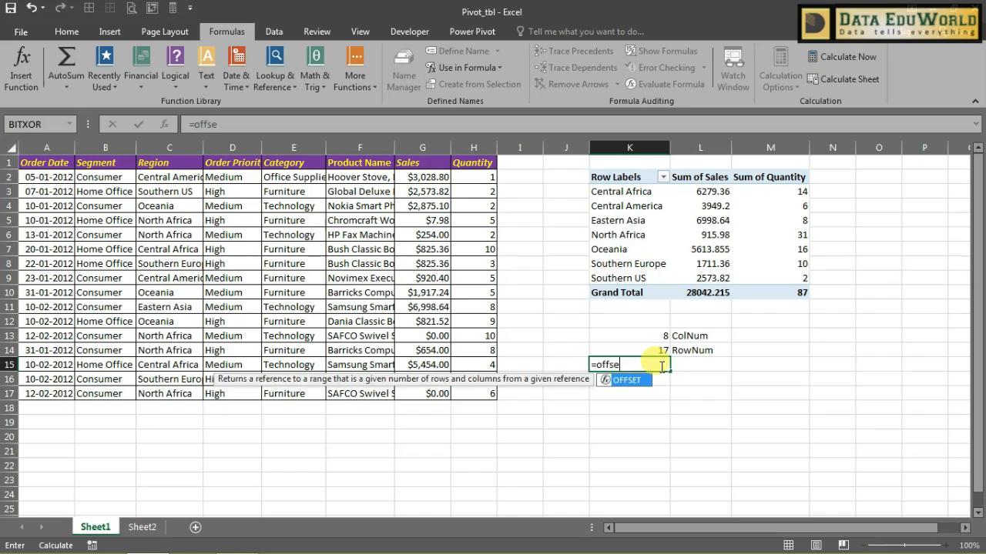
text(fse)
key(Tab)
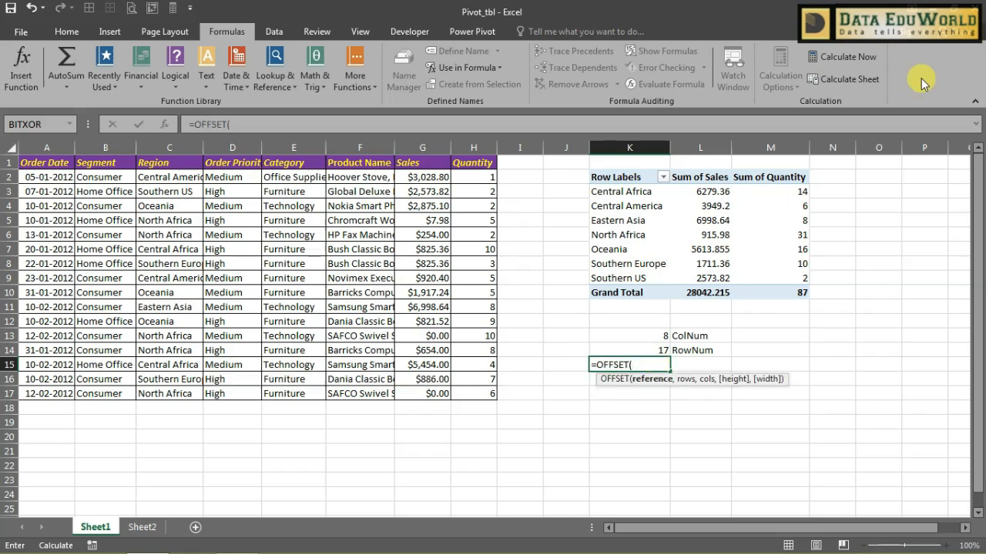
click(38, 162)
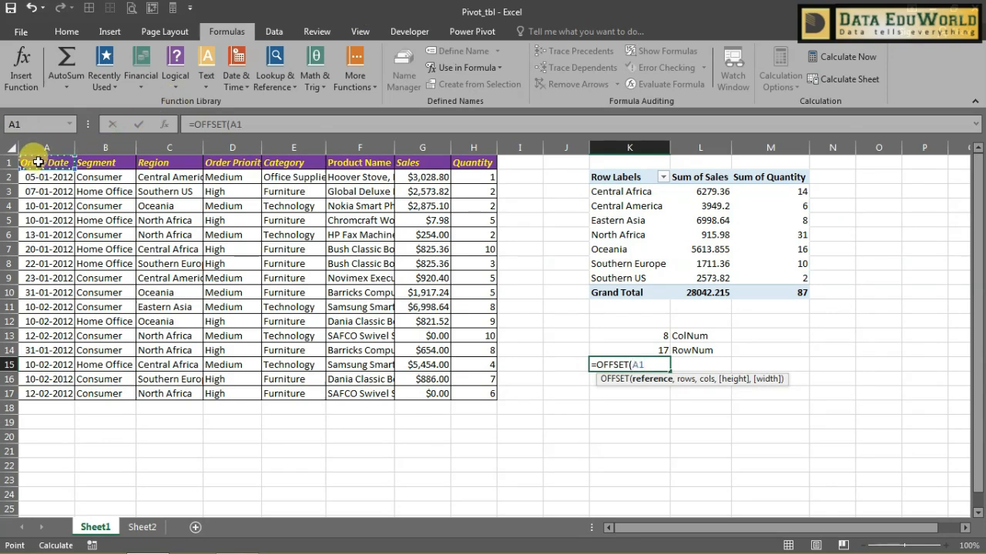
key(F4)
text(,)
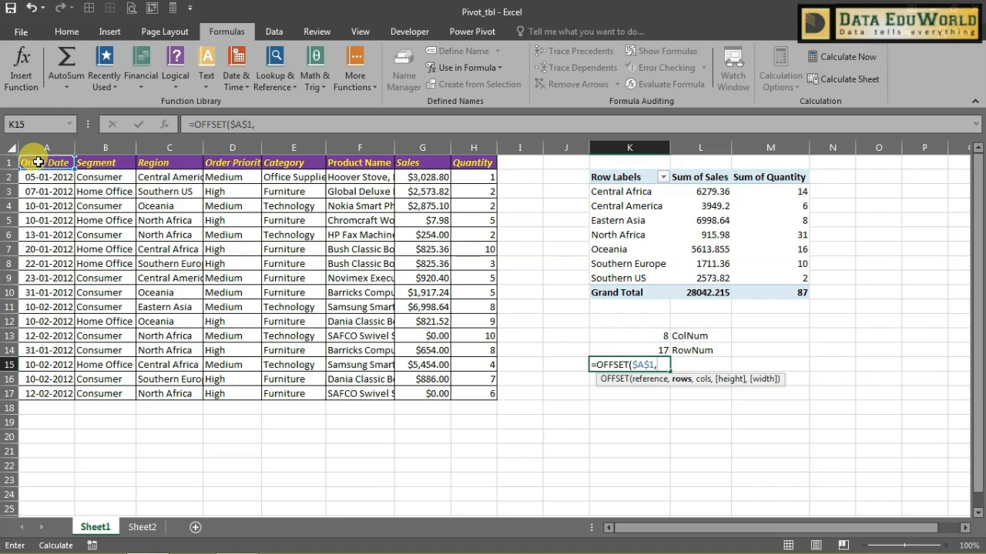
text(0,0,)
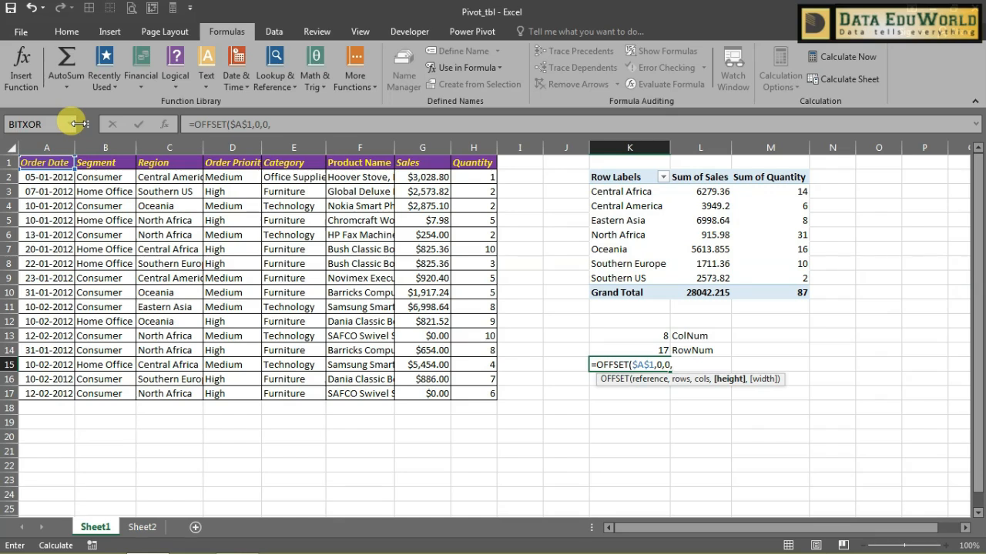
Step: Complete K15's OFFSET formula with the defined name RowNum as height and ColNum as width
text(row)
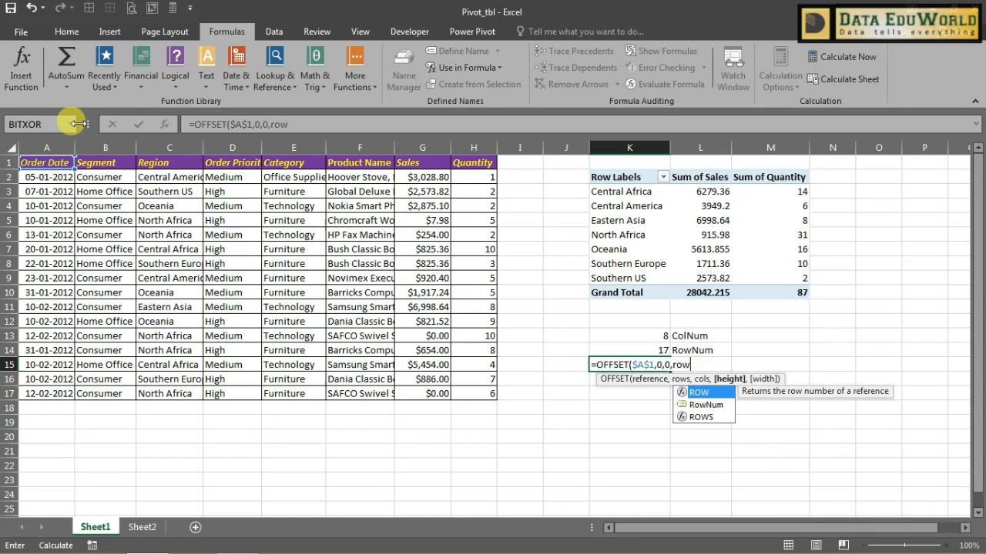
key(Down)
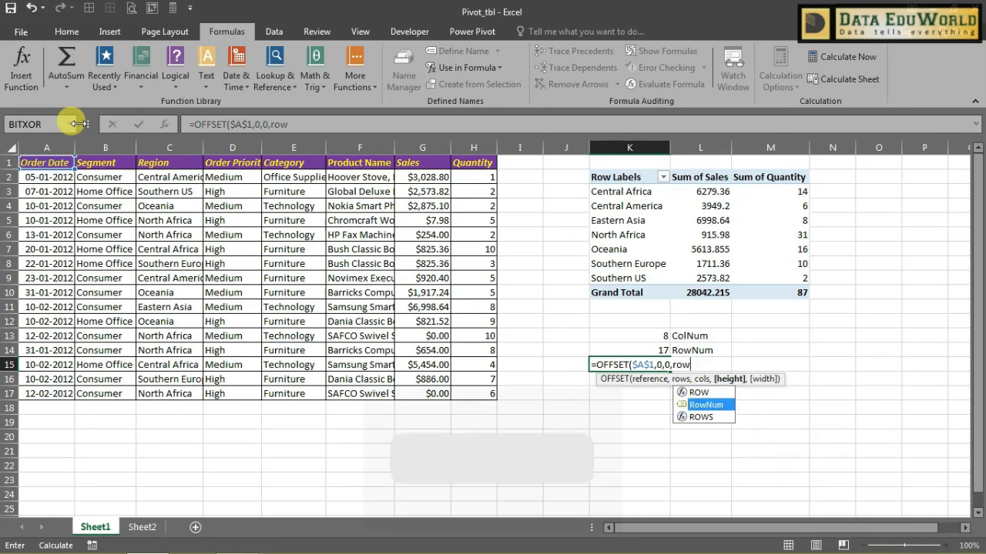
key(Tab)
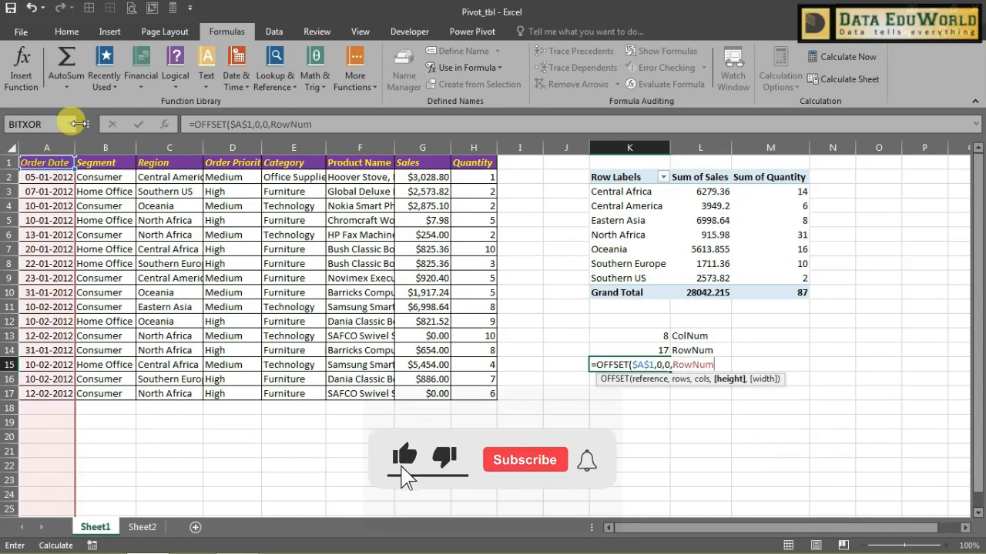
text(,)
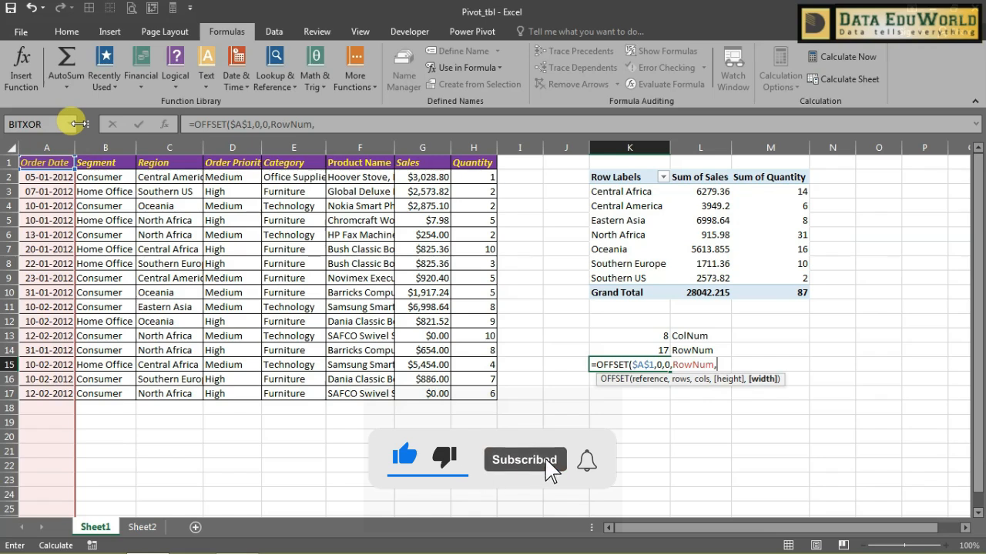
text(col)
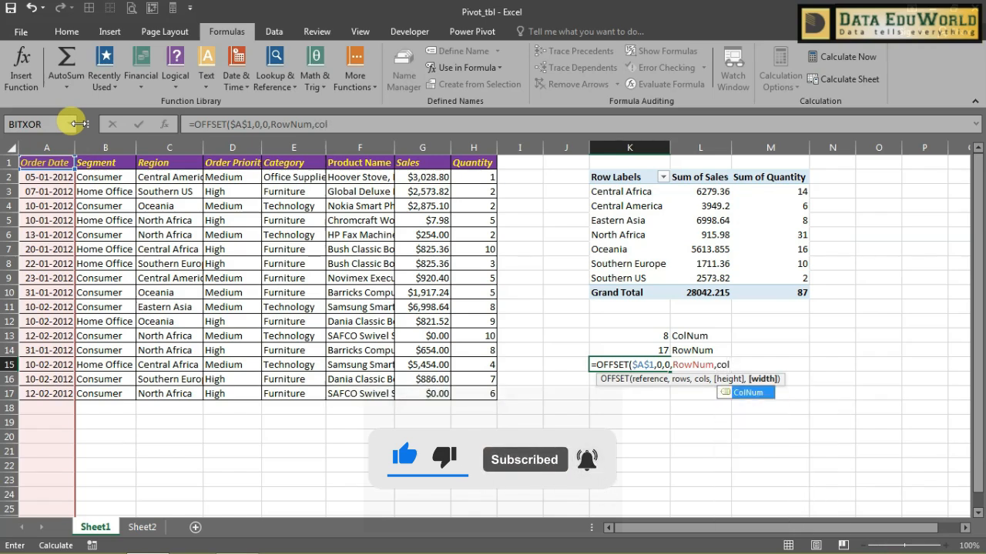
text(n)
key(Tab)
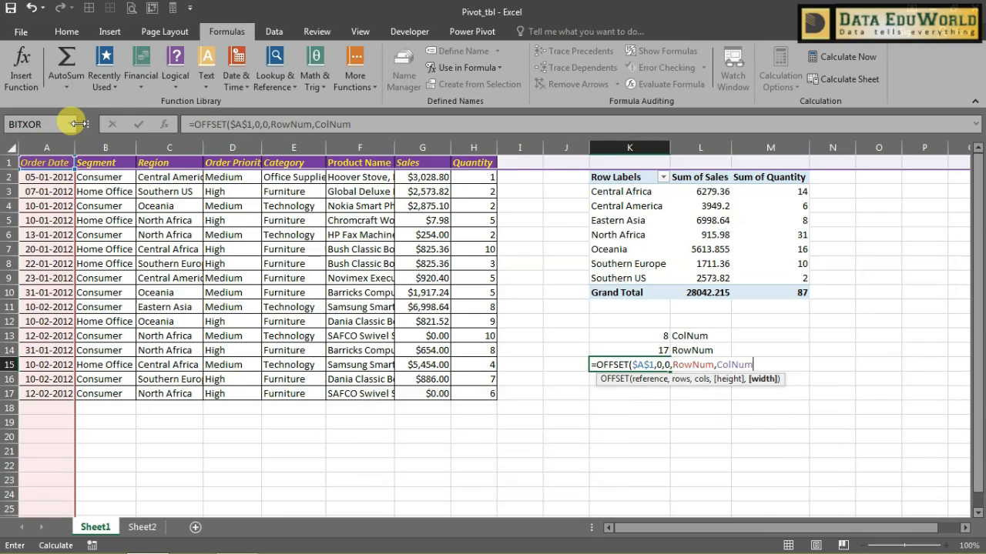
text())
key(Return)
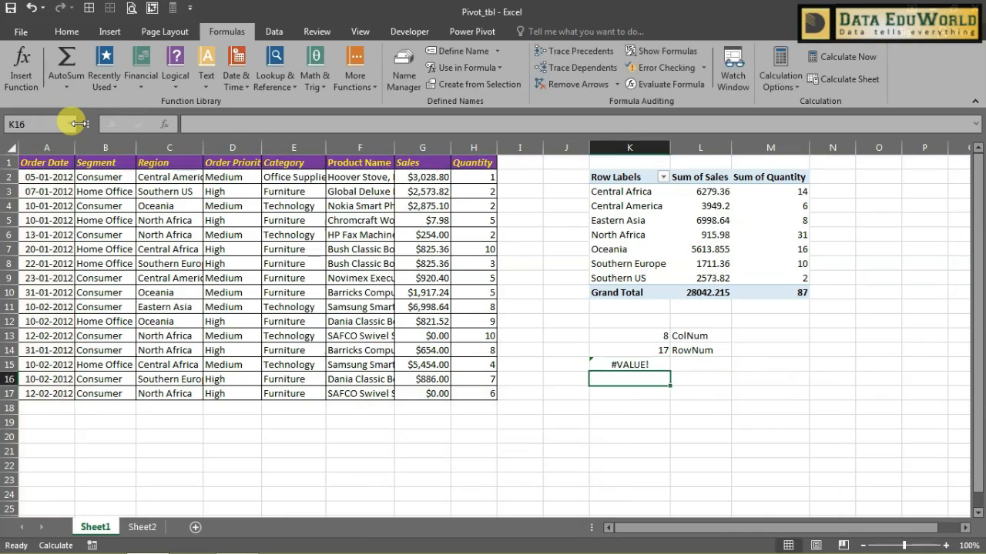
Step: Copy the full text of the OFFSET formula in cell K15
click(645, 363)
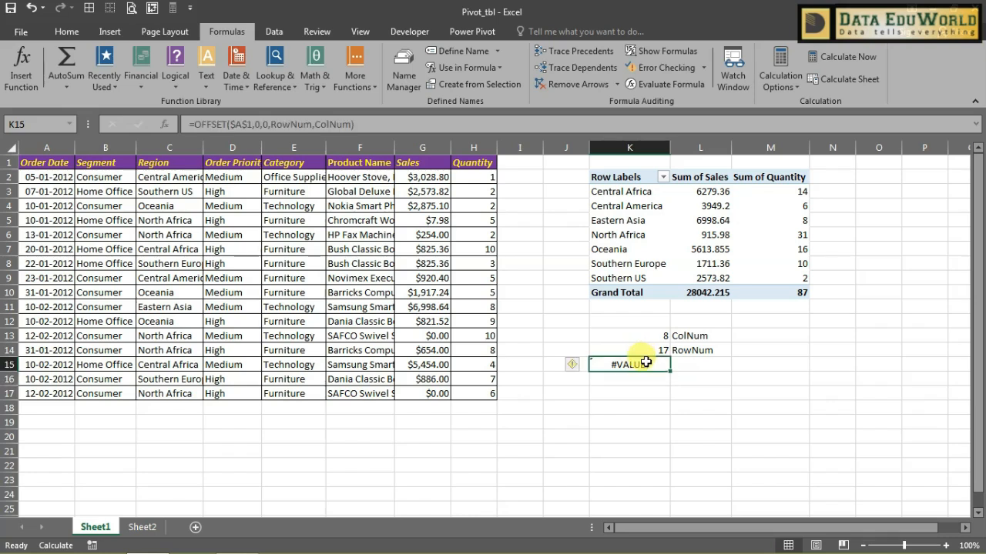
double_click(645, 363)
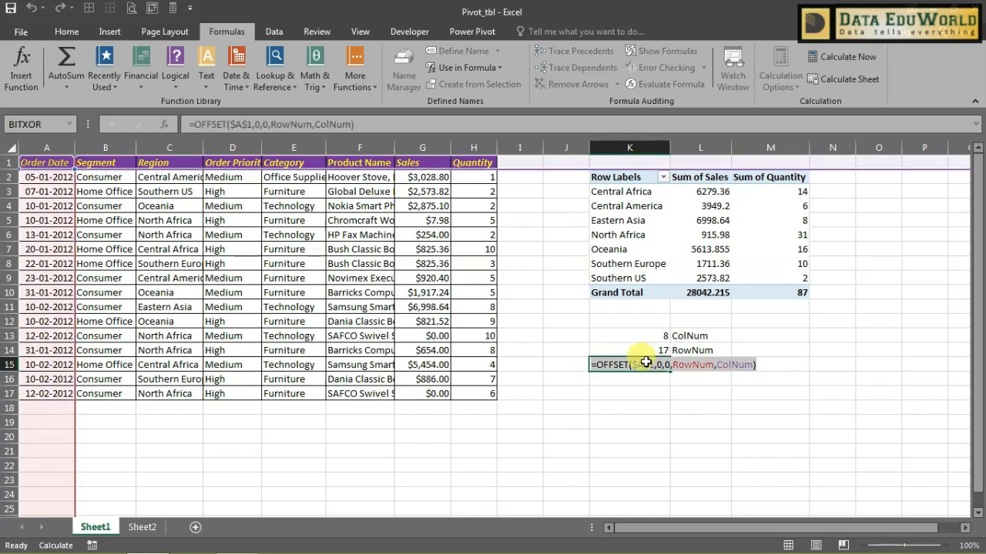
key(Return)
Step: Define a workbook-scoped name TabRng that refers to the copied formula =OFFSET($A$1,0,0,RowNum,ColNum)
click(402, 58)
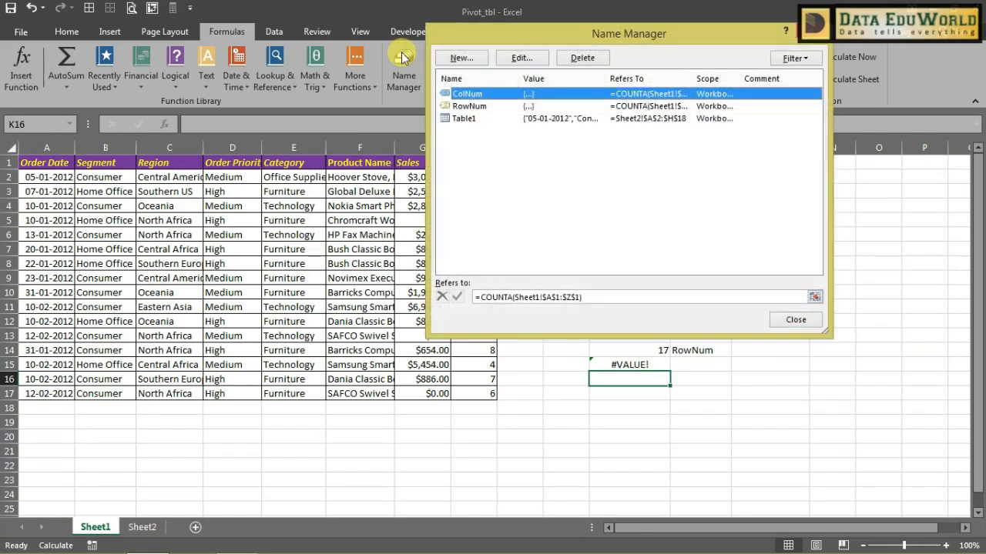
click(461, 58)
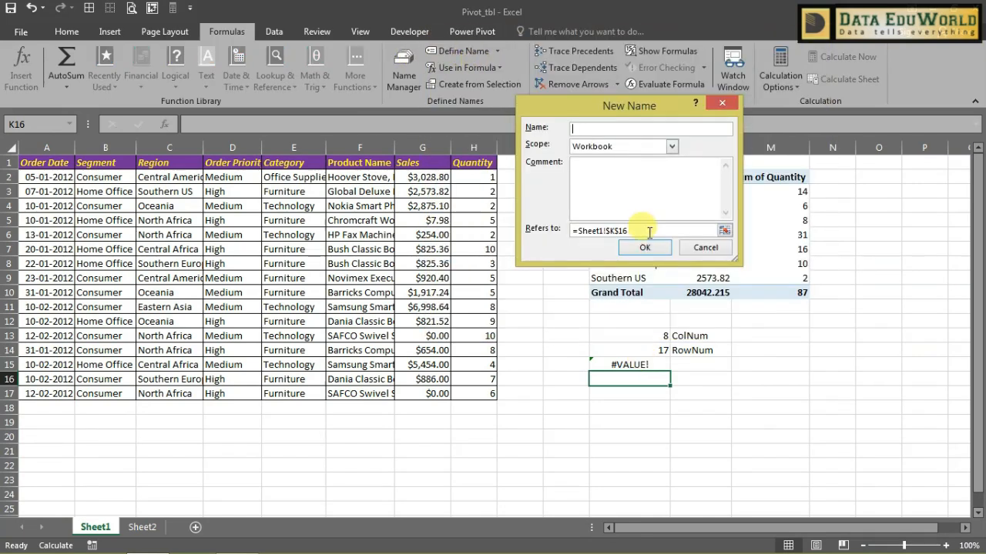
drag(649, 232, 543, 228)
key(ctrl+v)
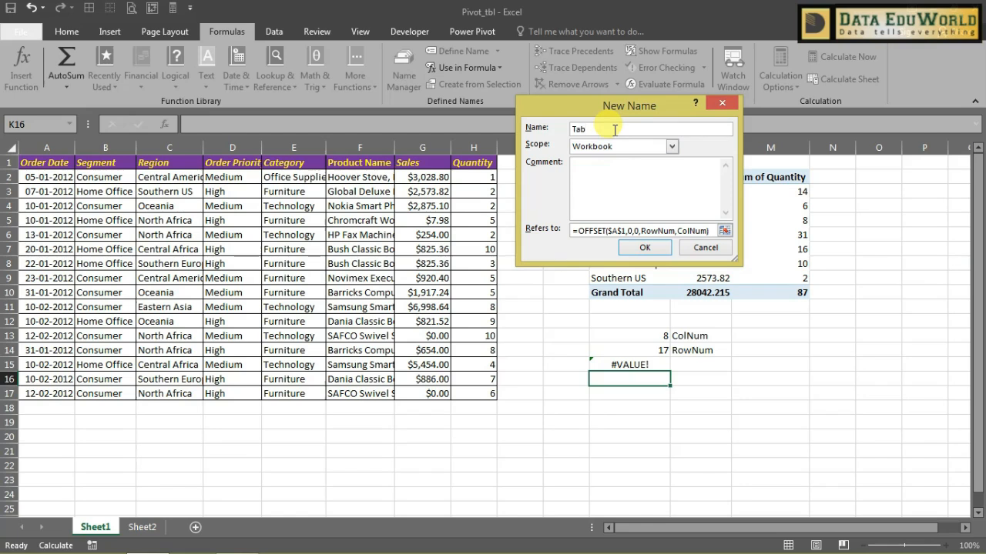
click(614, 130)
text(TabRng)
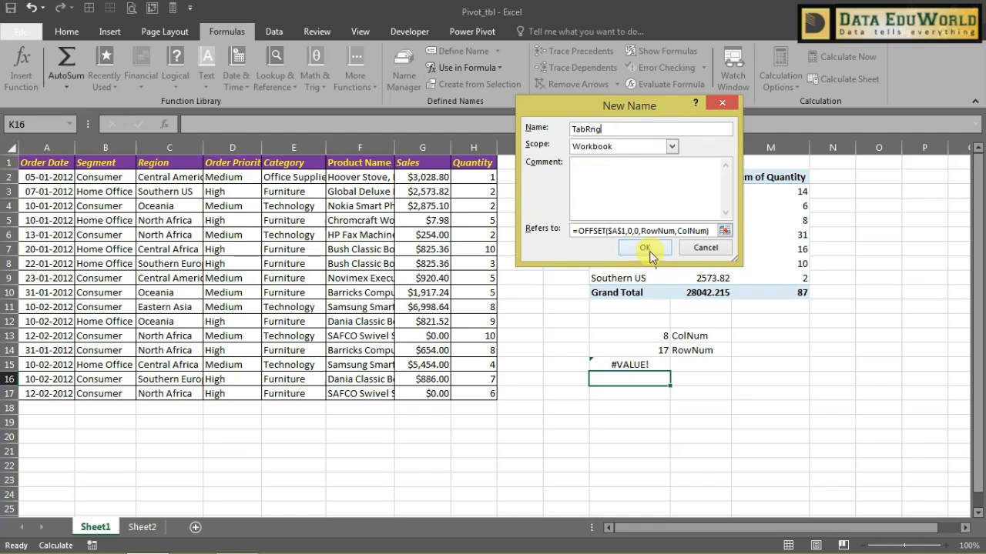
click(645, 248)
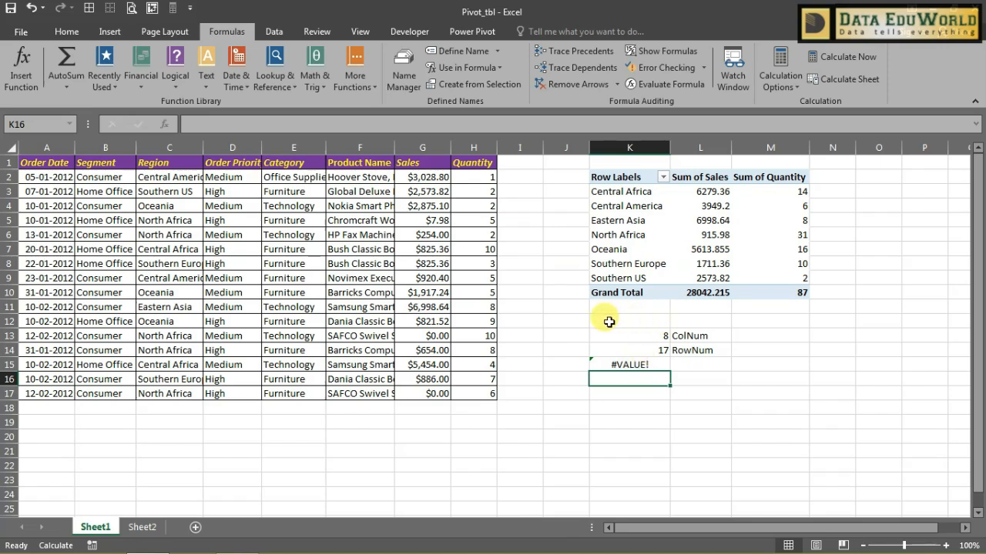
Step: Clear the helper formulas and labels below the PivotTable in the range J12:L18
drag(567, 322, 711, 404)
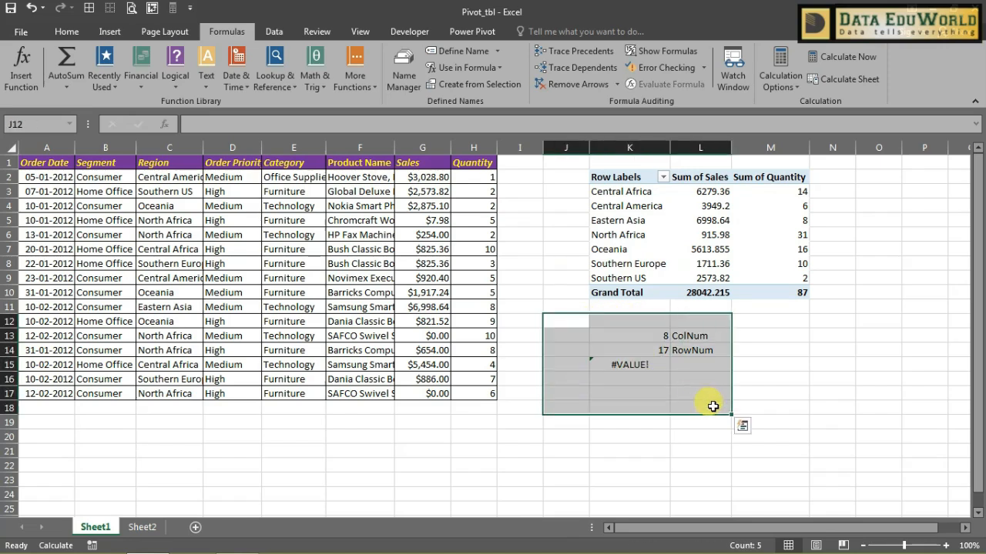
key(Delete)
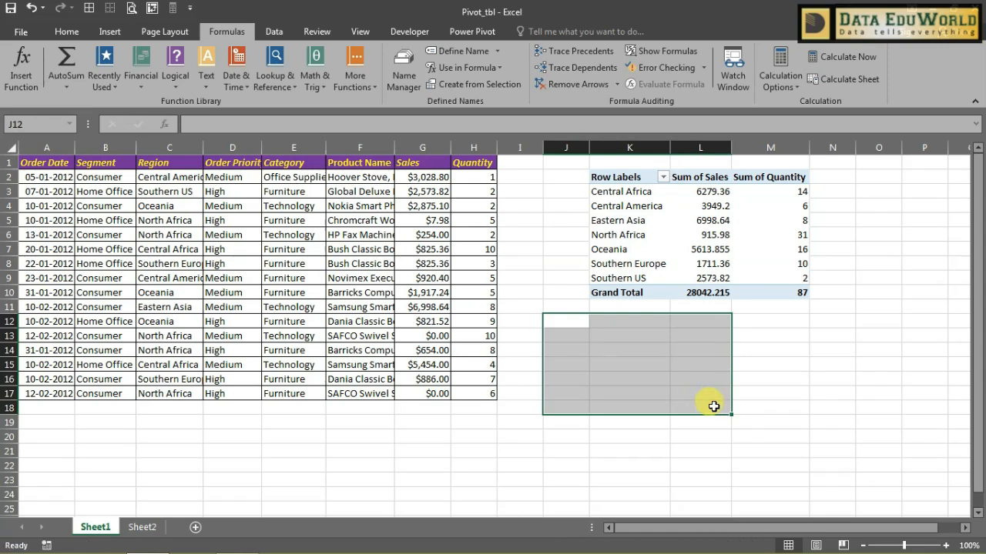
click(710, 404)
Step: Review the formulas behind the defined names ColNum, RowNum and TabRng without changing them
click(406, 73)
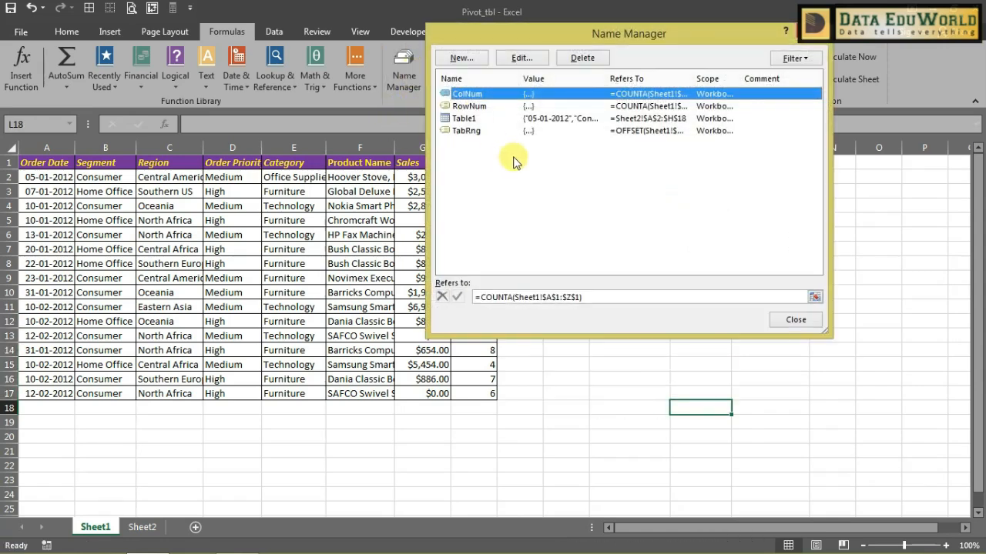
click(511, 119)
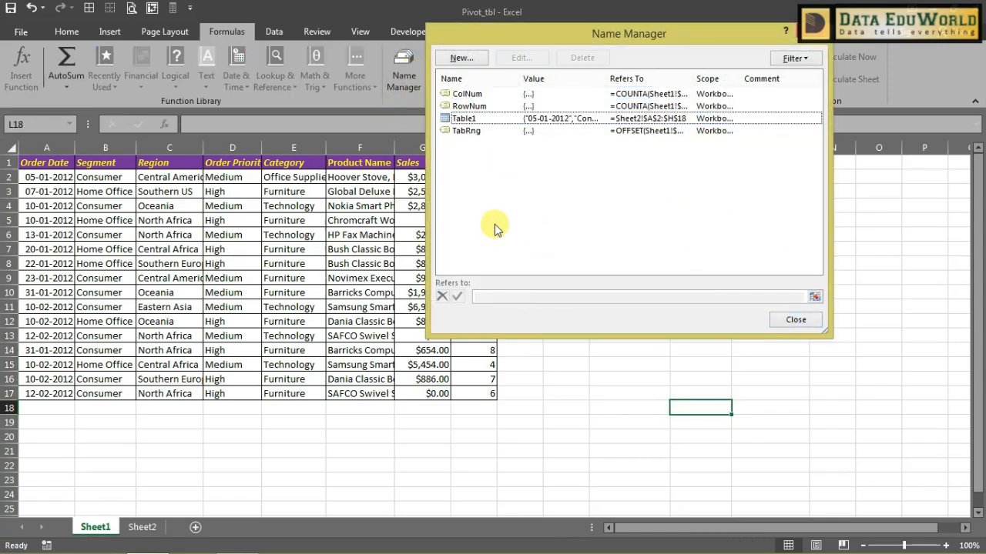
click(469, 94)
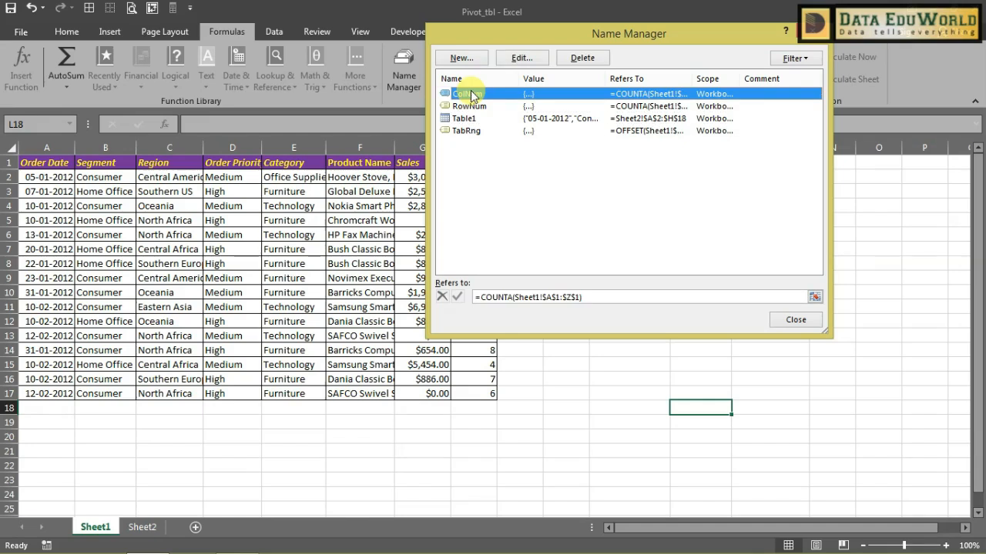
click(472, 106)
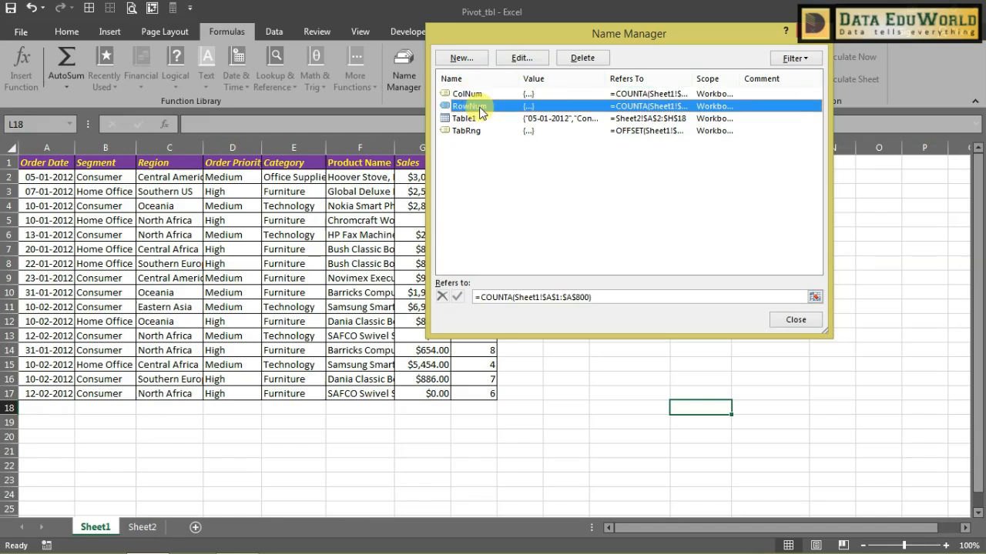
click(484, 131)
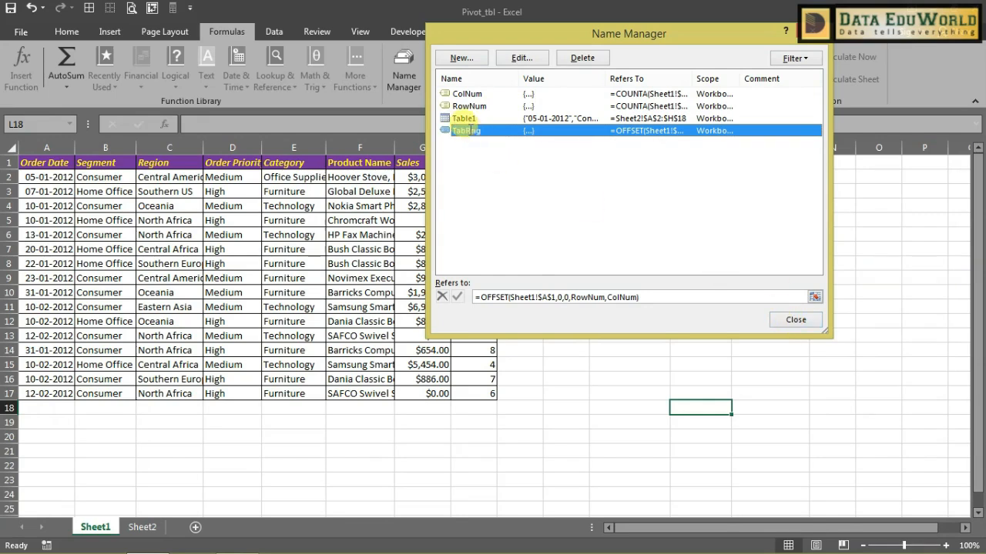
double_click(466, 130)
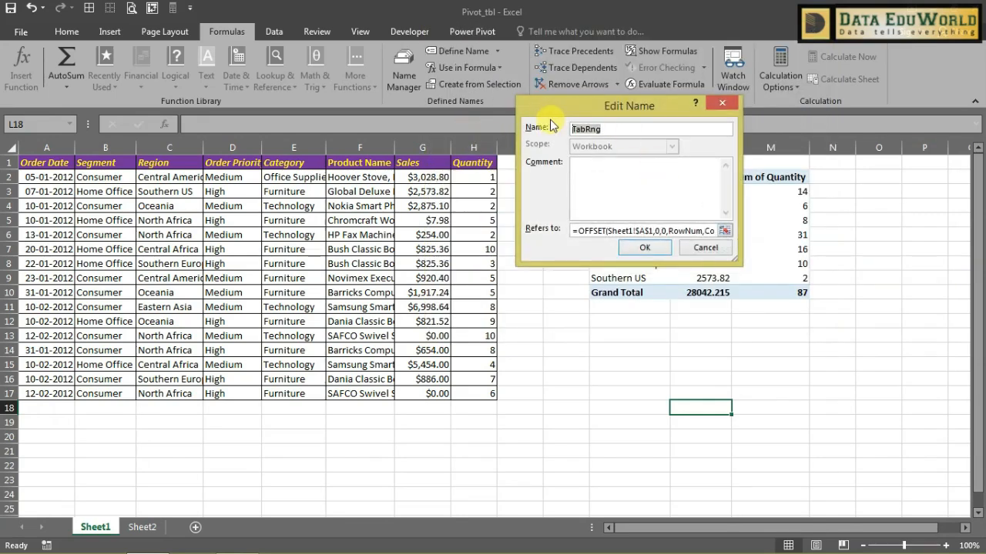
click(645, 247)
key(Escape)
Step: Examine which fields the Sheet1 PivotTable's field list offers, and close the list again
click(693, 231)
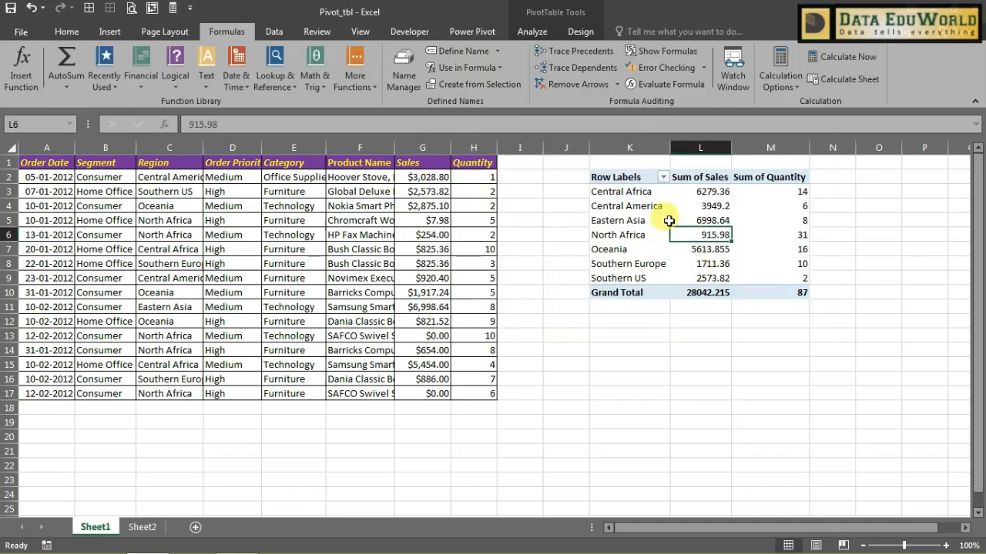
click(664, 221)
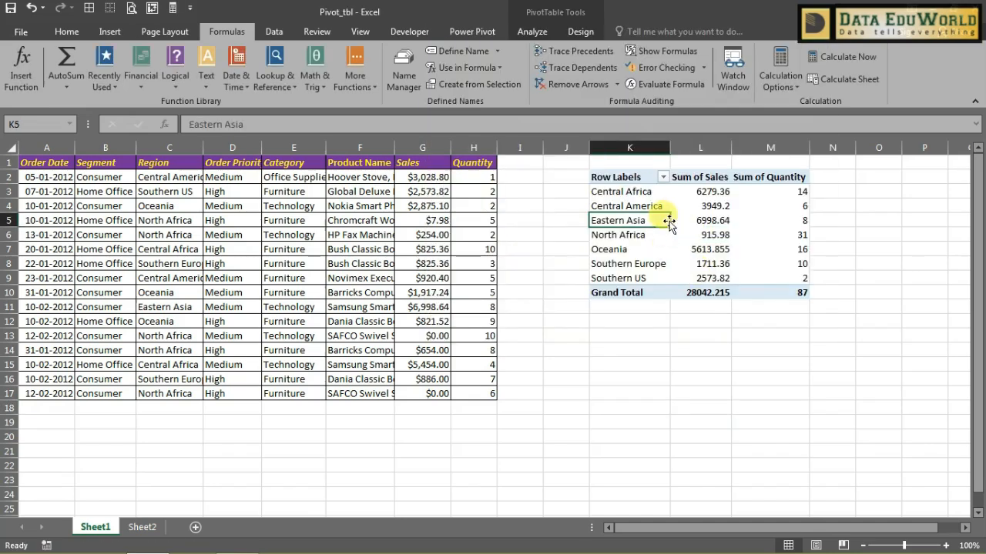
click(533, 31)
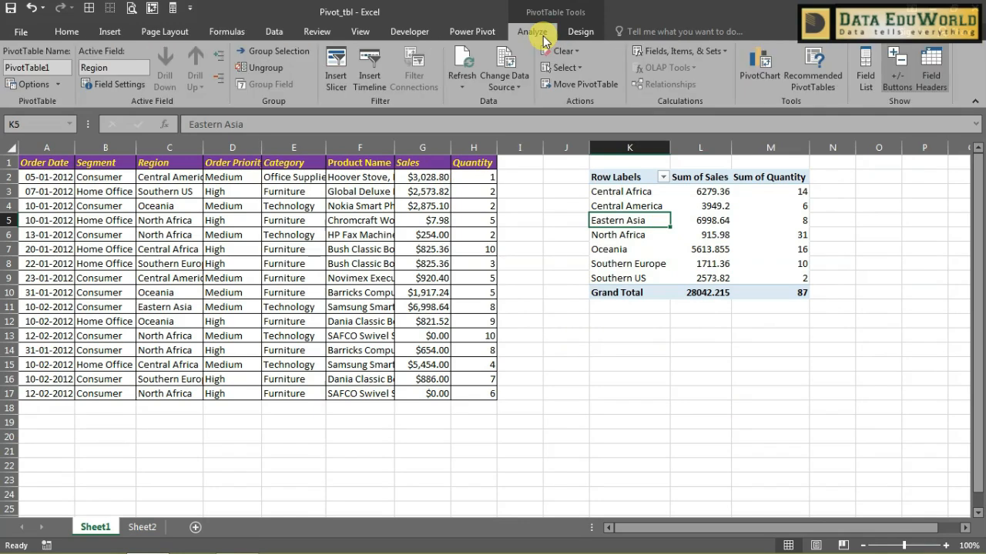
click(860, 75)
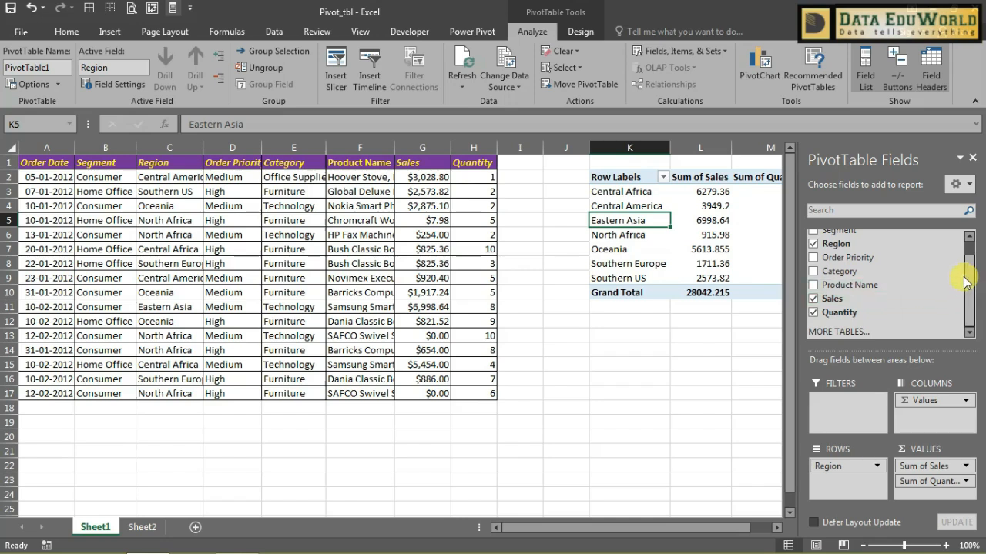
drag(966, 282, 968, 242)
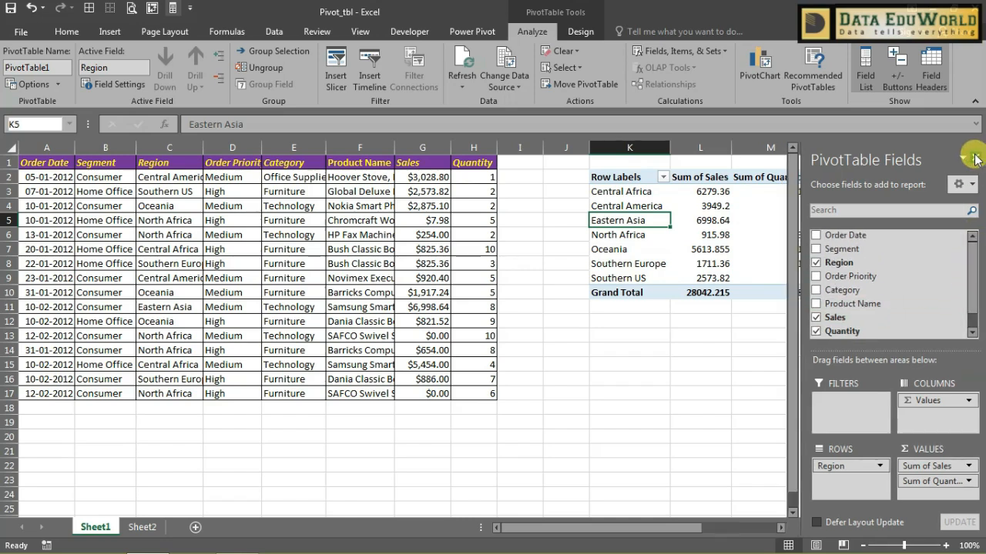
click(973, 158)
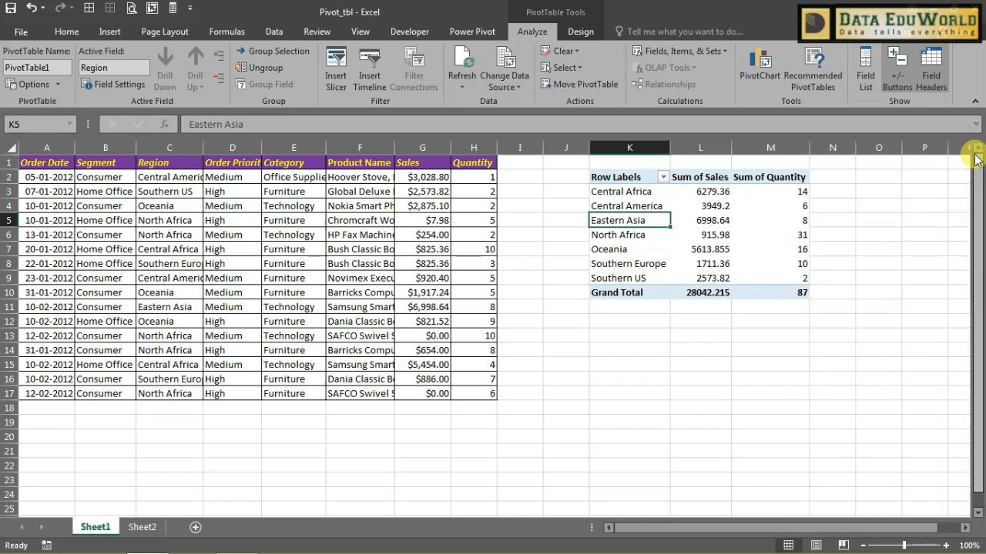
Step: Change the PivotTable's data source to the defined name TabRng
click(508, 65)
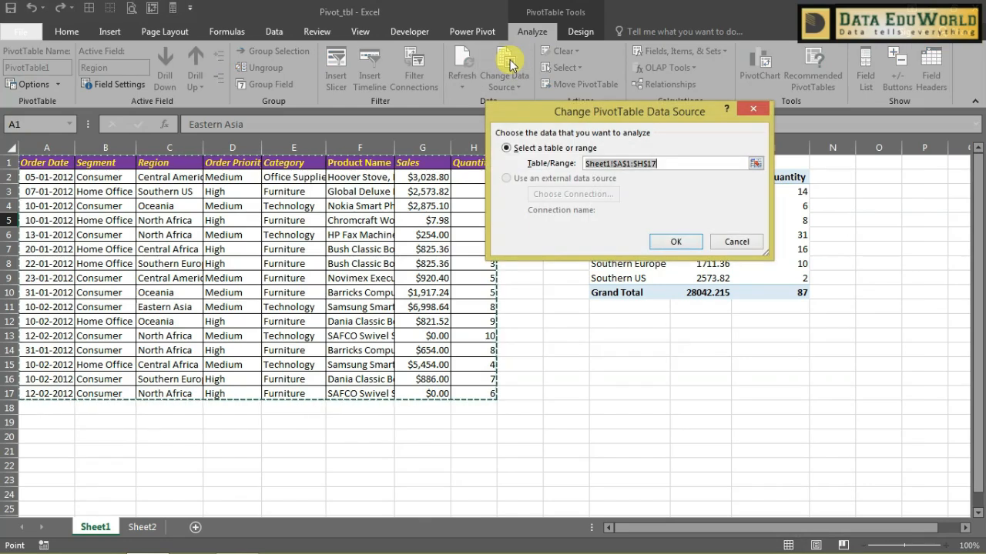
click(656, 163)
text(TabRng)
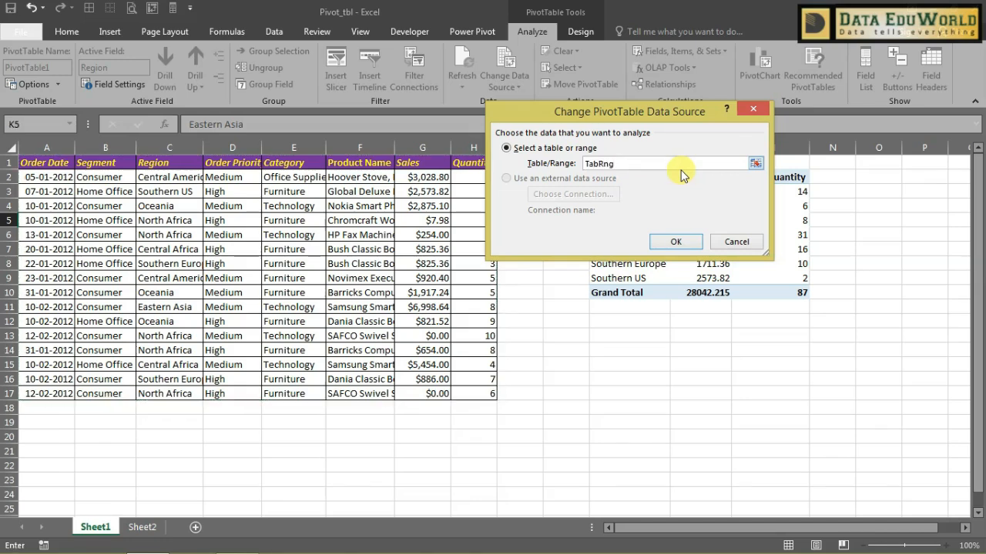
click(675, 242)
click(591, 447)
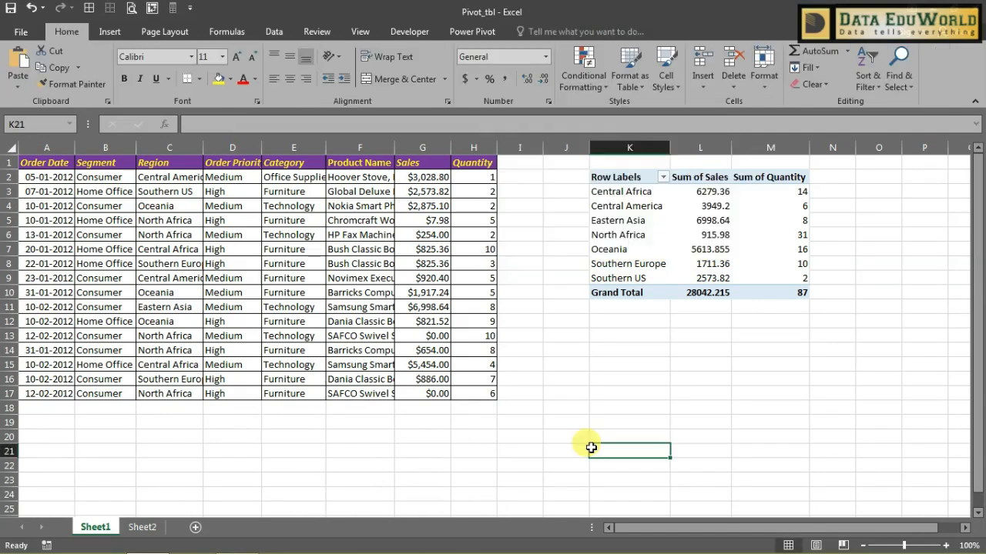
Step: Insert a new column before Quantity in the source data and give it the header Pro
click(474, 150)
right_click(474, 150)
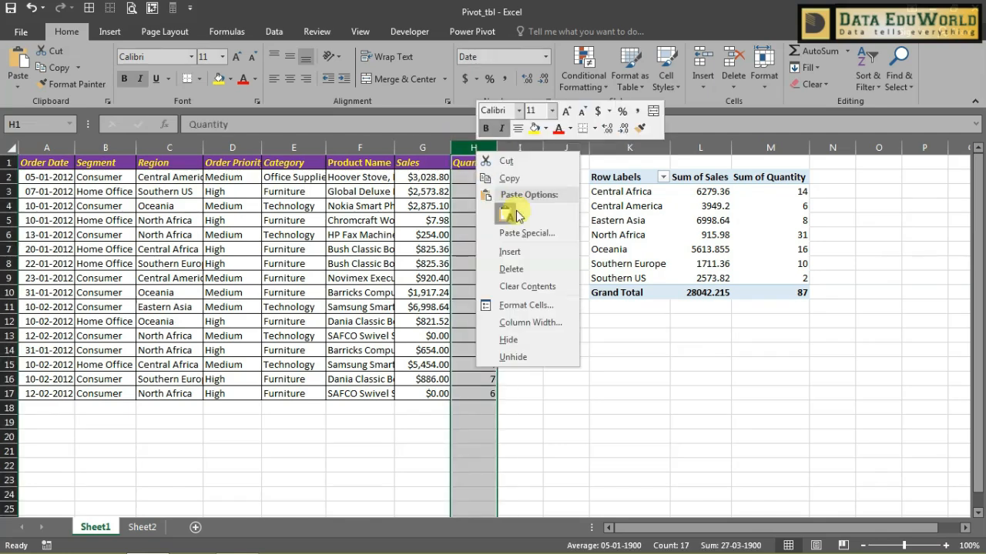
click(510, 245)
click(475, 162)
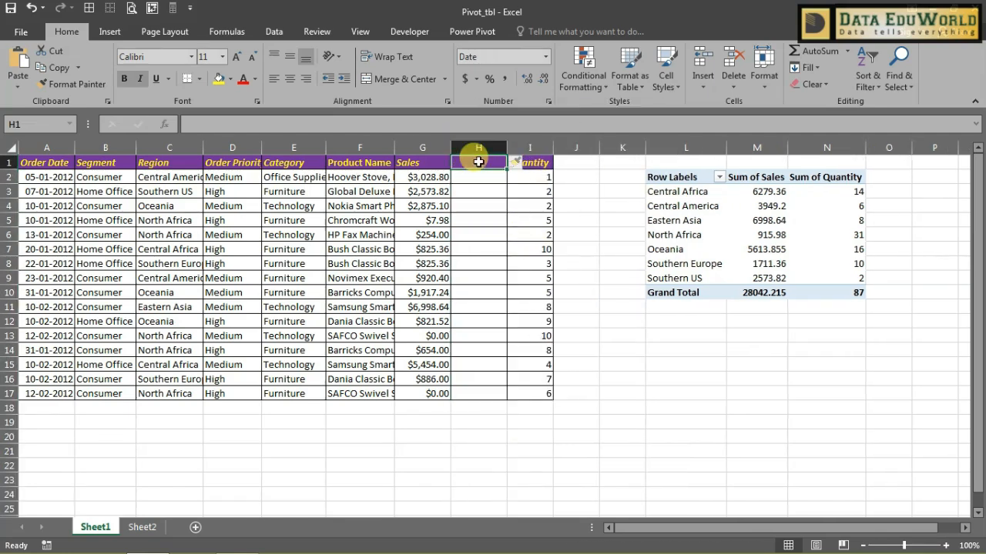
text(Pro)
key(Return)
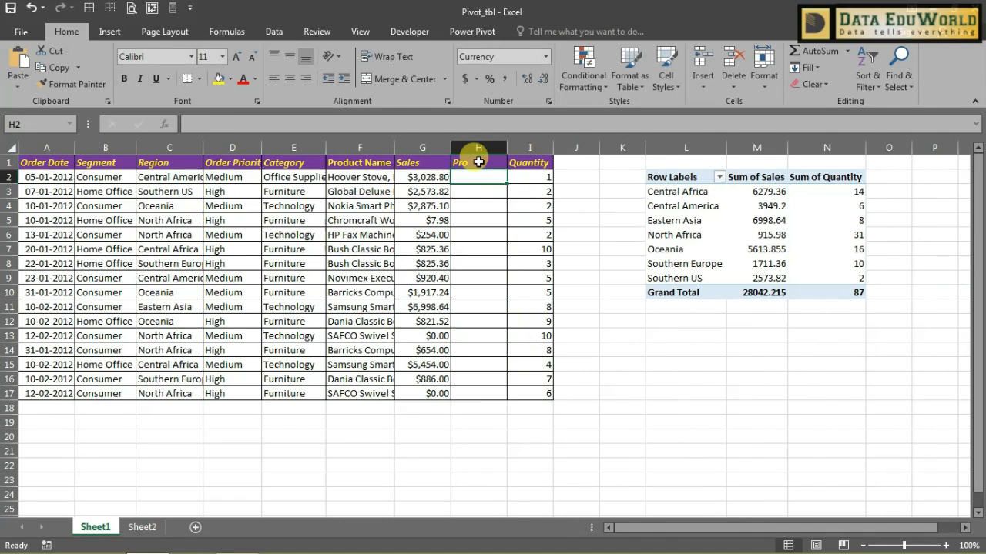
click(479, 160)
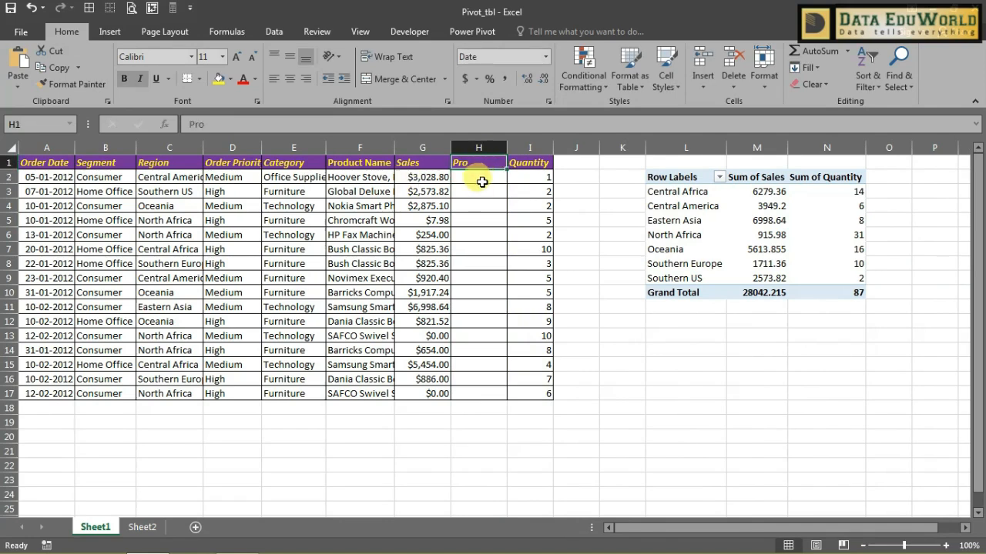
Step: Fill the Pro column, H2:H17, with 5, 2, 14, 7, 9, 6, 5, 2, 25, 5, 5, 8, 5, 5, 5, 5
click(476, 179)
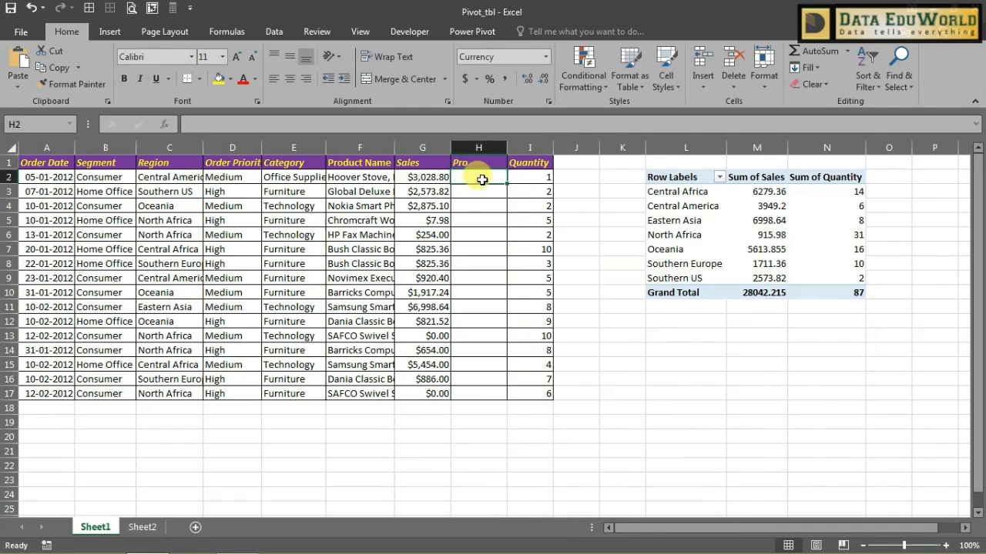
text(5)
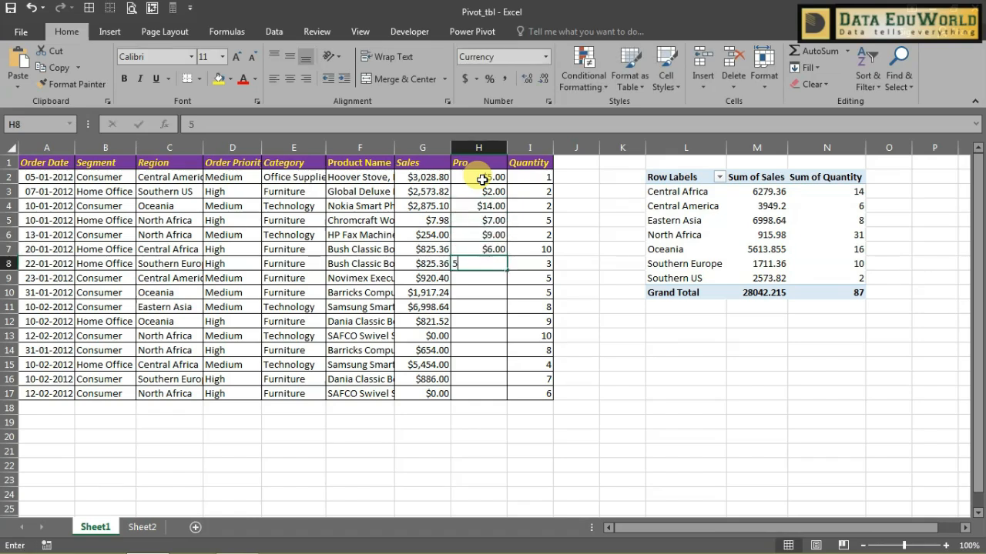
text( 2 14 7 9 6 5 2 25 5 5  5 5 5 5)
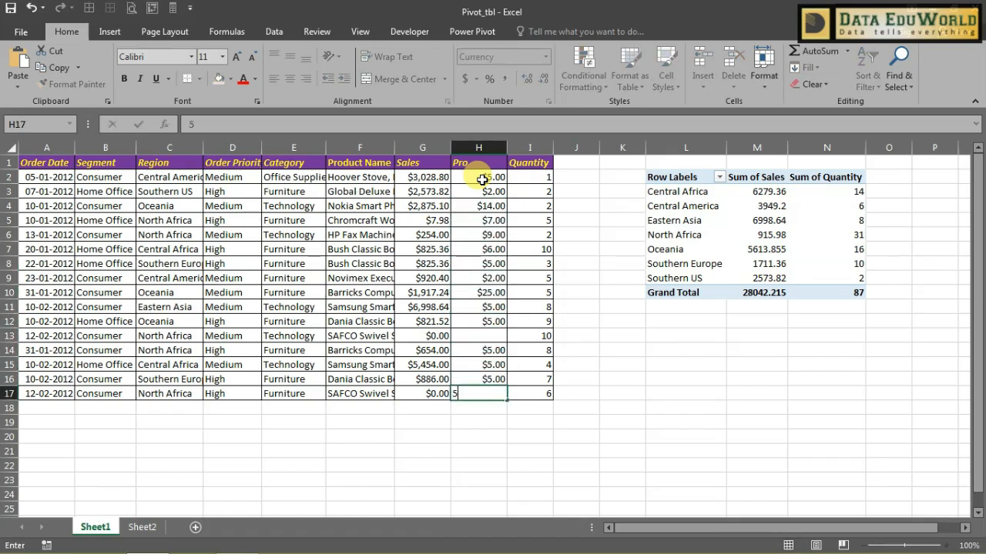
key(Return)
text(5)
key(Escape)
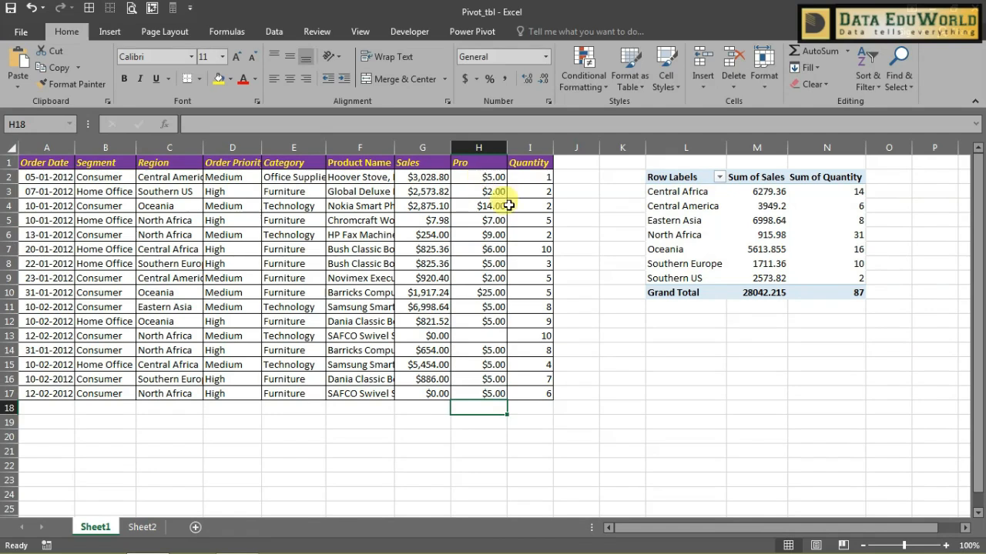
click(483, 336)
text(8)
key(Return)
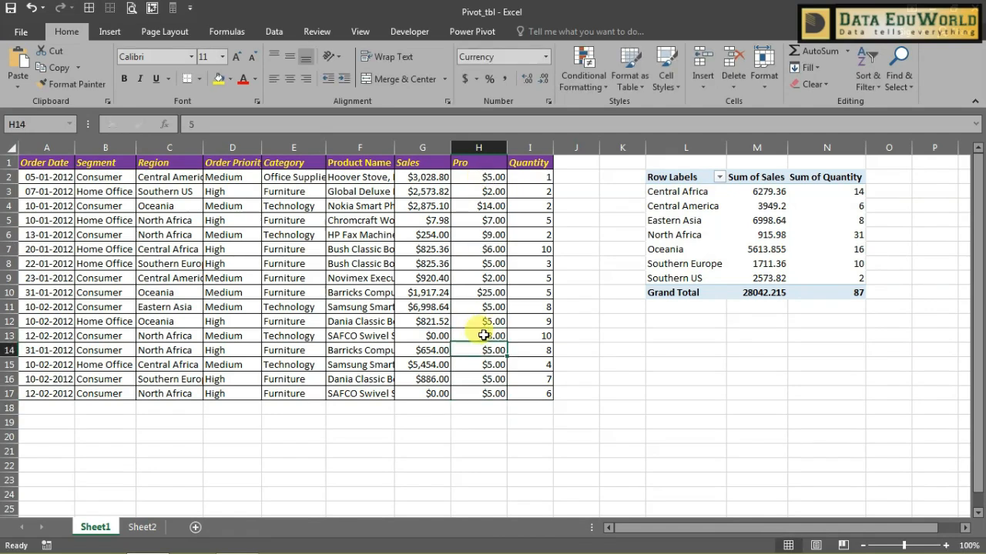
click(499, 196)
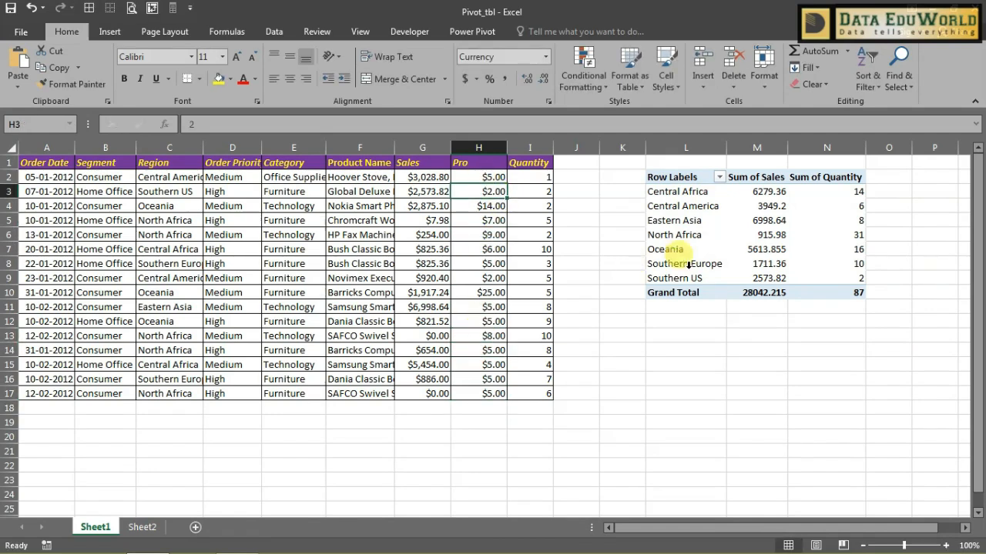
Step: Show the PivotTable's field list and check it for the new Pro field
click(712, 228)
click(751, 234)
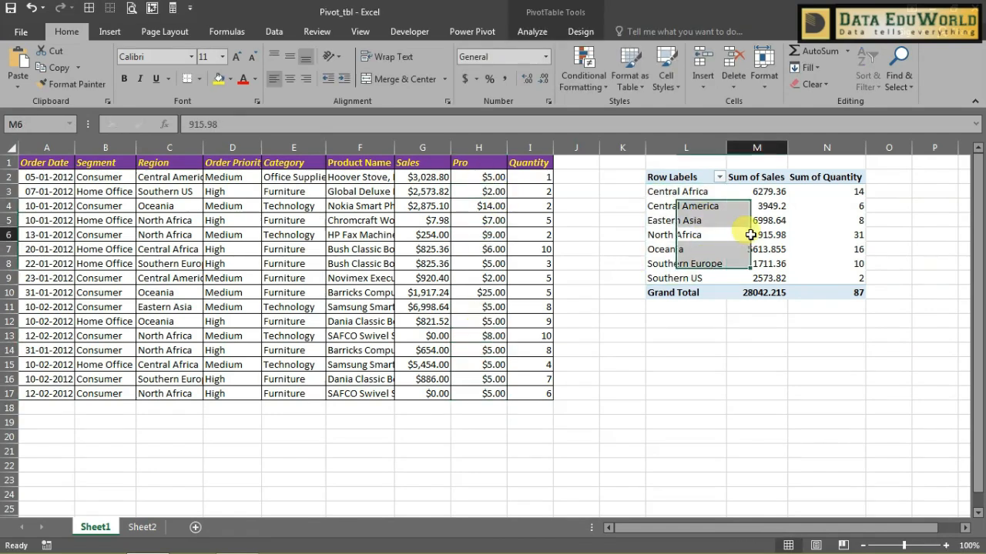
click(532, 32)
click(864, 74)
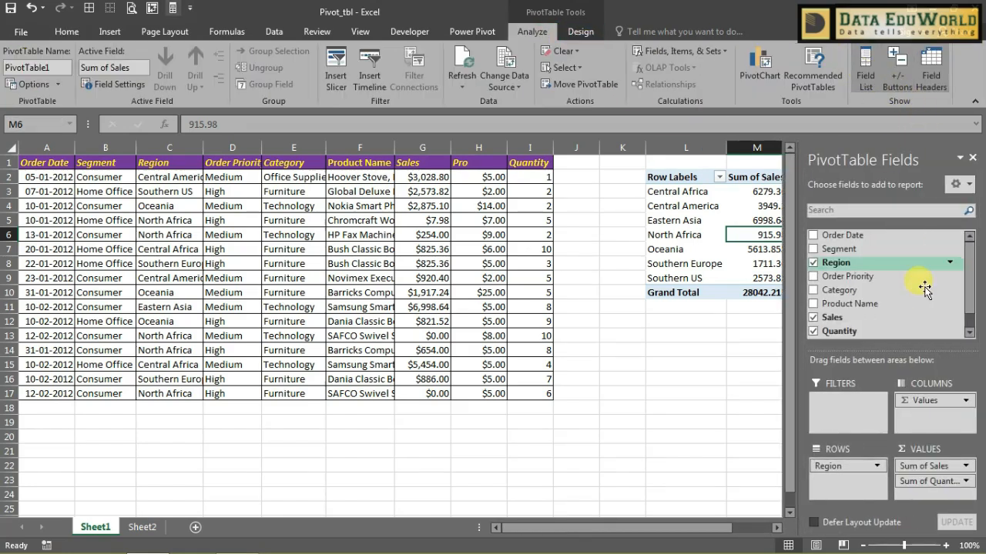
scroll(968, 323, down, 2)
click(473, 147)
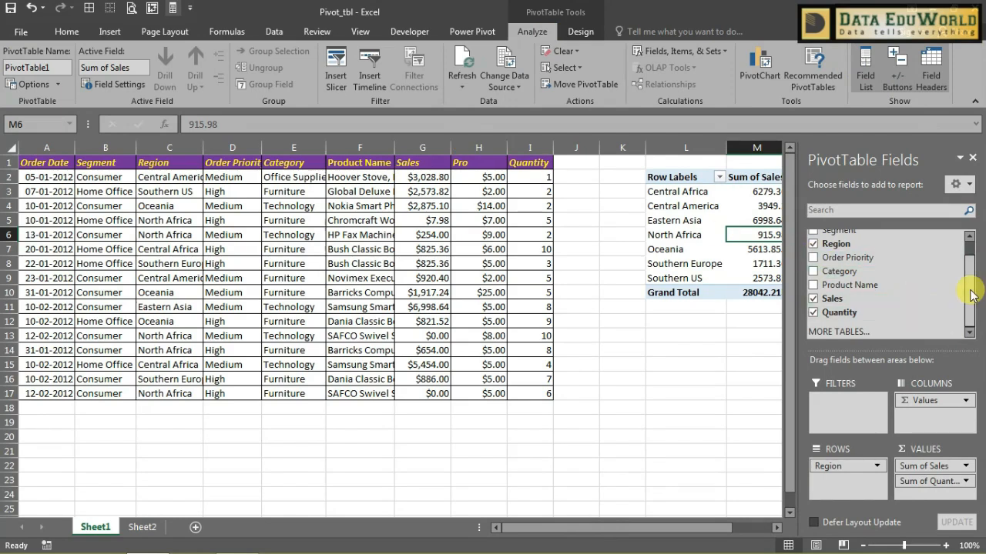
mouse_move(970, 291)
mouse_down()
mouse_move(971, 271)
mouse_move(968, 308)
mouse_up()
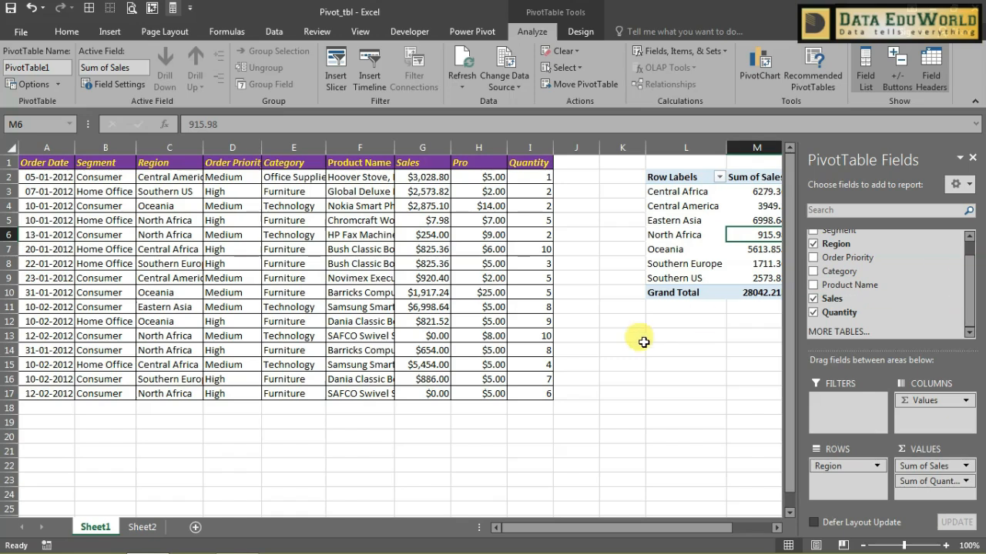
Step: Refresh all data in the workbook, including the PivotTable, and close the field list
click(275, 30)
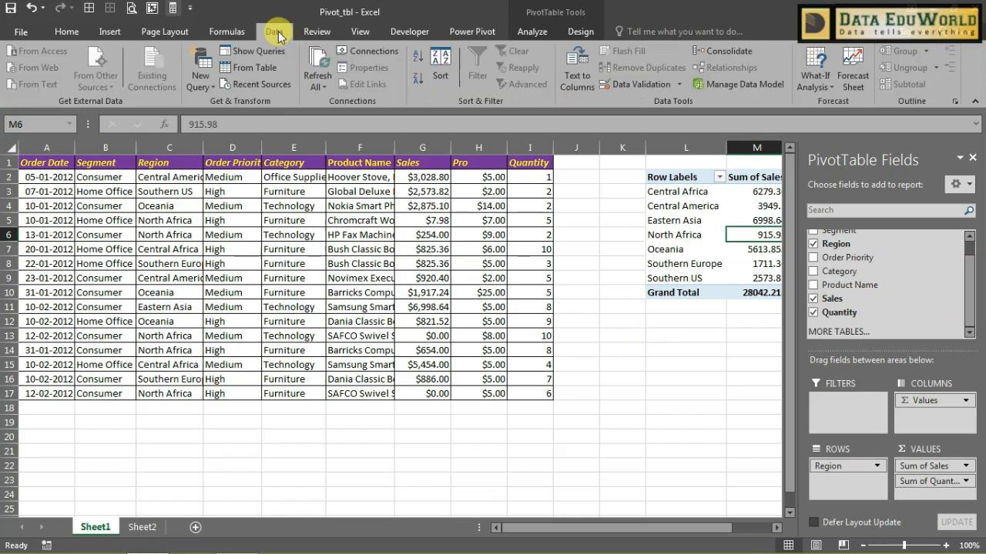
click(318, 63)
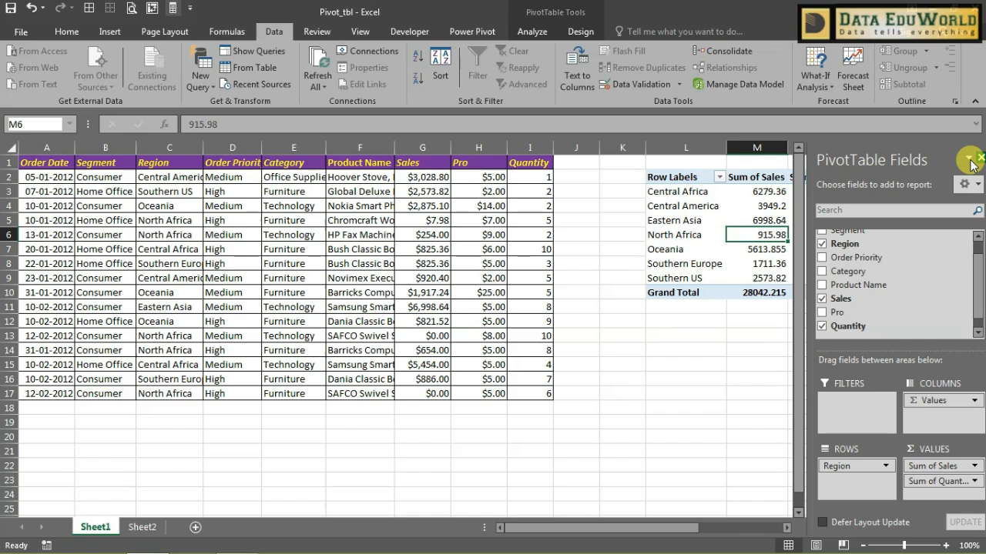
click(980, 158)
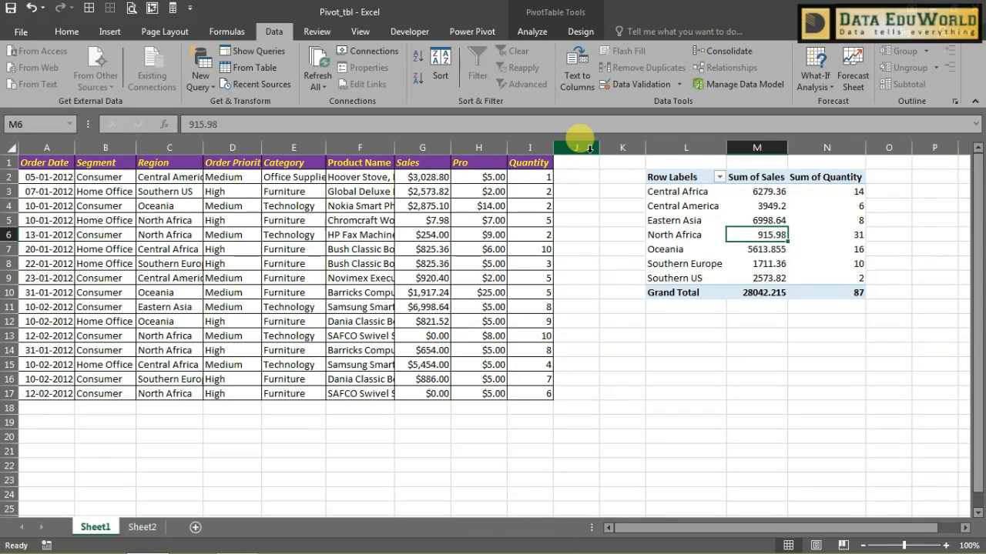
Step: Duplicate the Quantity column I of the source data into the adjacent empty column J
click(530, 147)
key(ctrl+c)
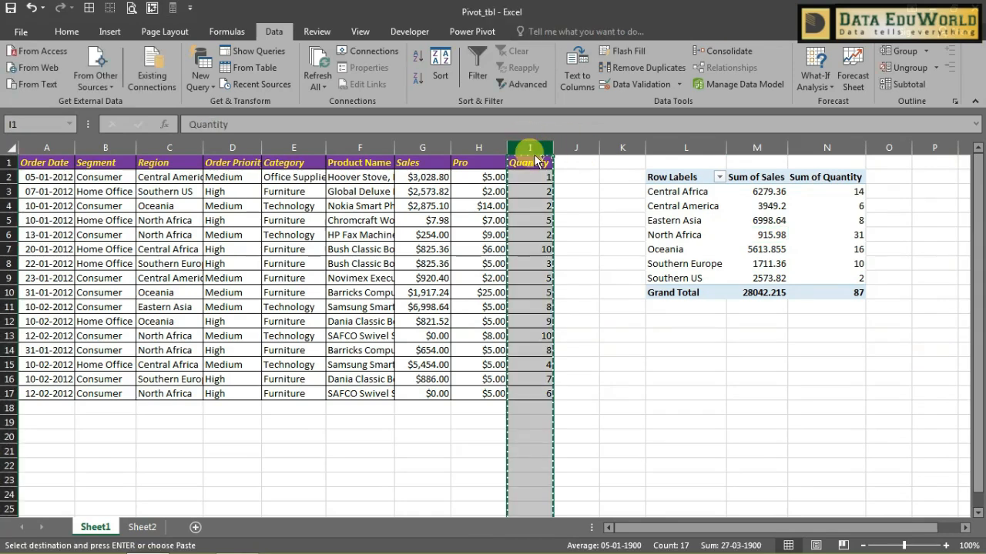
click(575, 148)
key(ctrl+v)
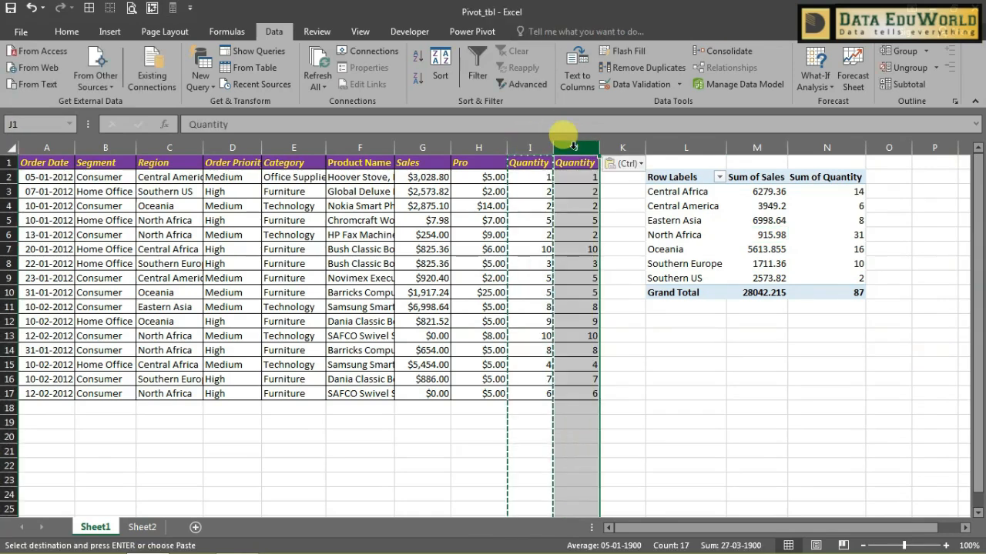
click(576, 165)
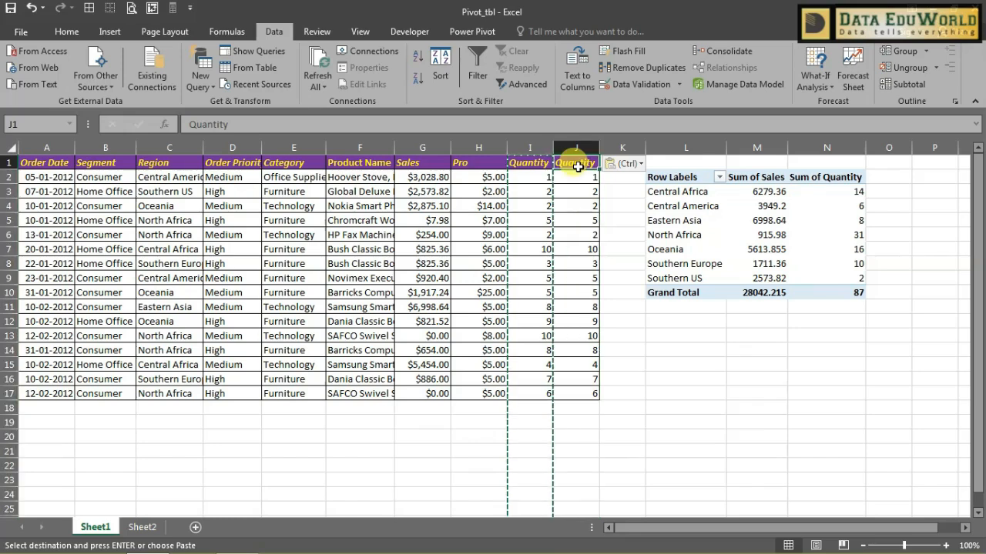
Step: Change the header of the duplicated column, cell J1, to Date
key(Escape)
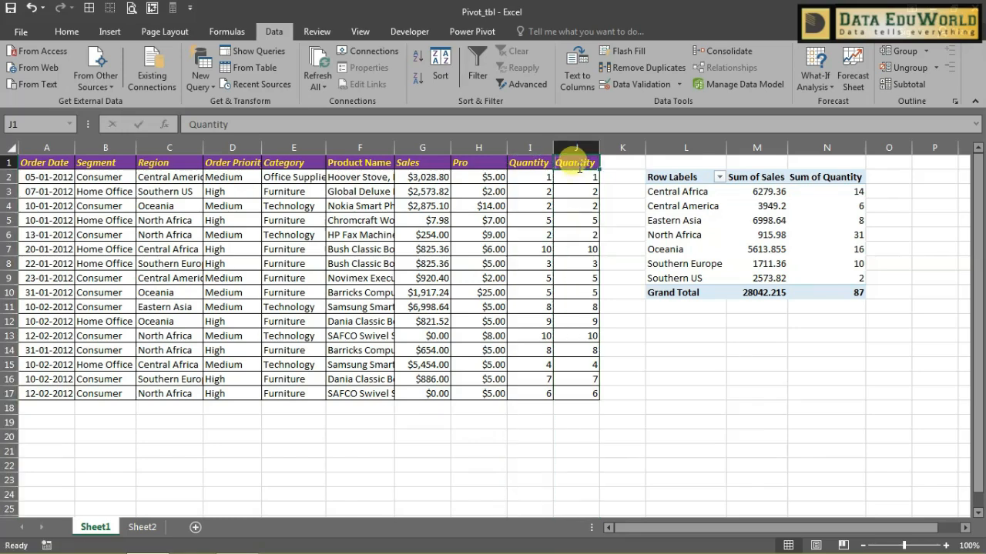
text(Date)
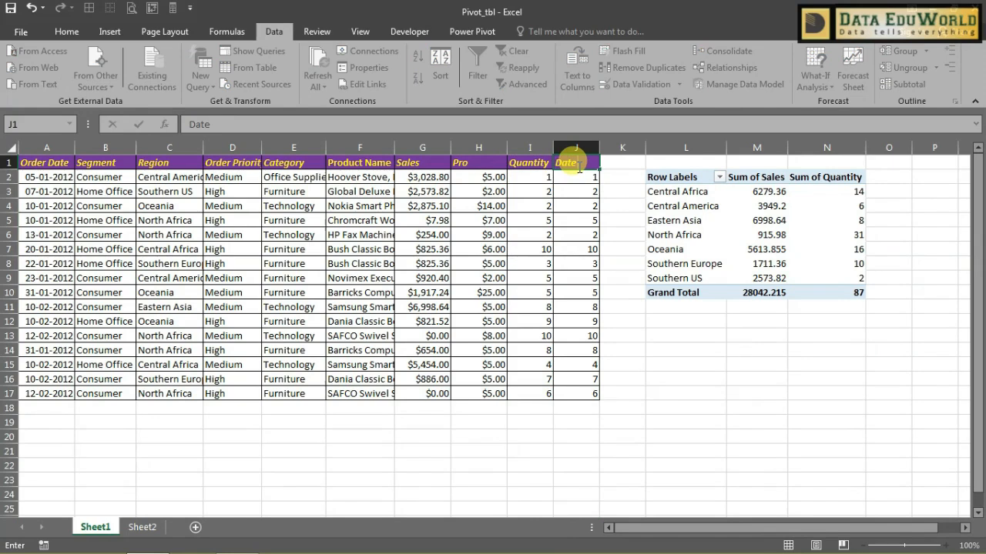
key(Return)
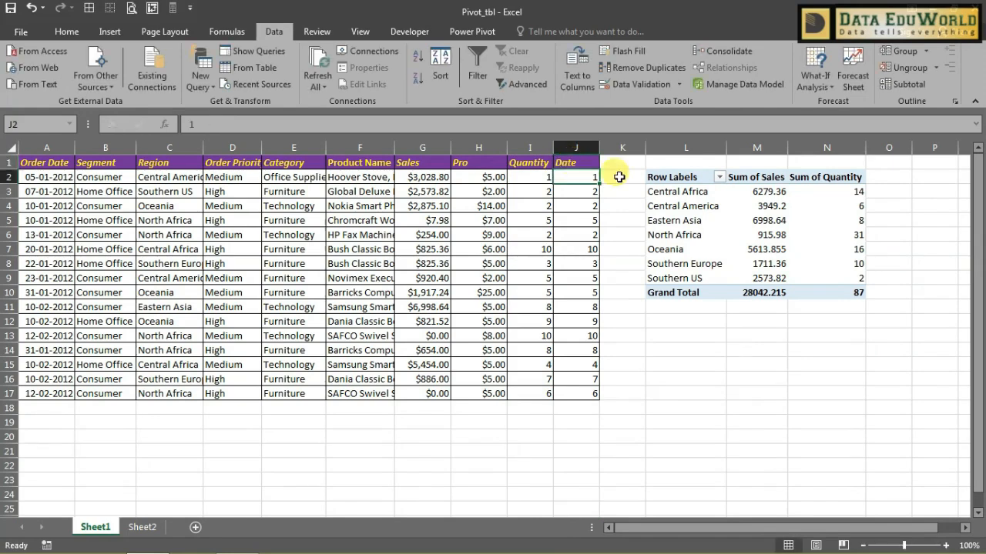
Step: Show the PivotTable's field list and check whether it contains the Date field before refreshing
click(703, 236)
click(866, 58)
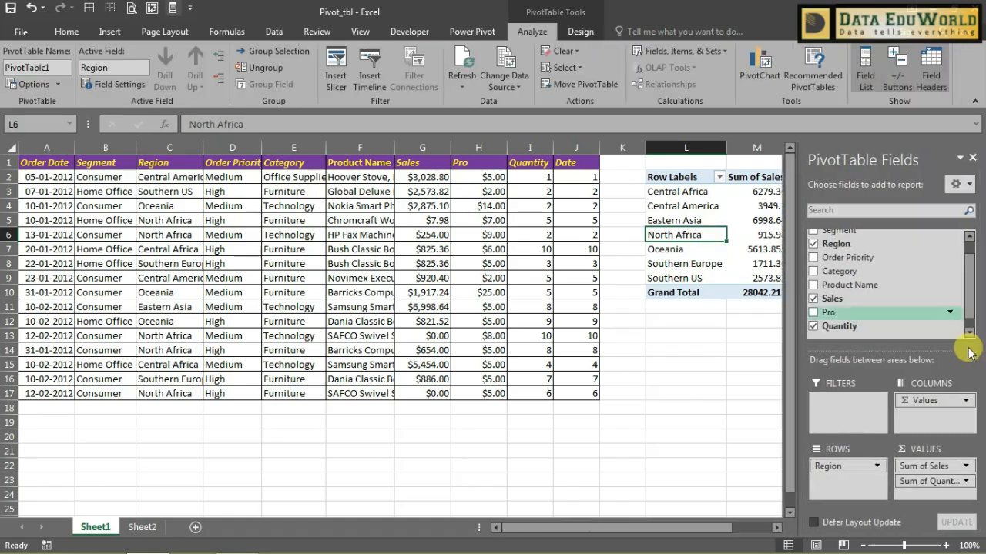
click(970, 333)
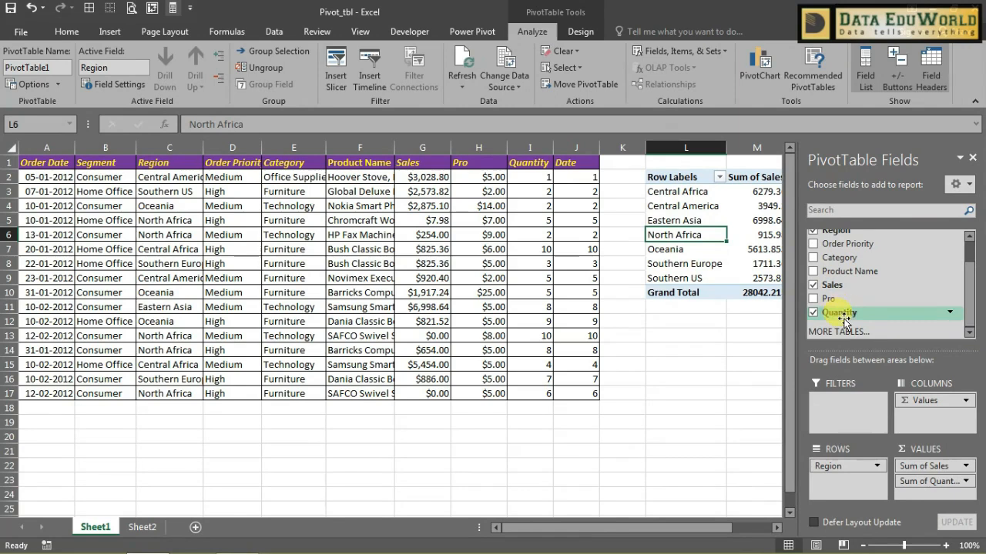
Step: Refresh all data in the workbook, check the PivotTable's field list for the Date field, and close the list
click(275, 32)
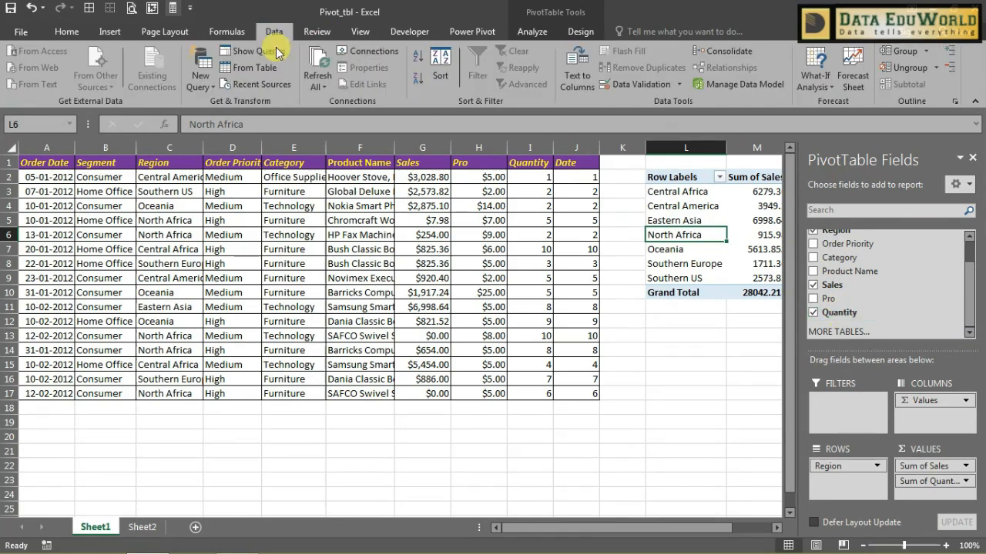
click(317, 68)
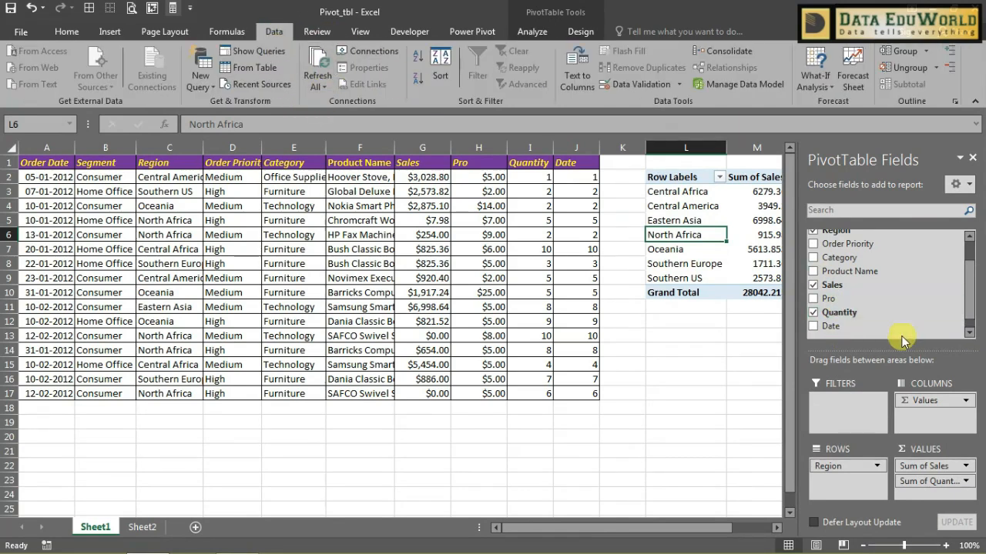
click(968, 333)
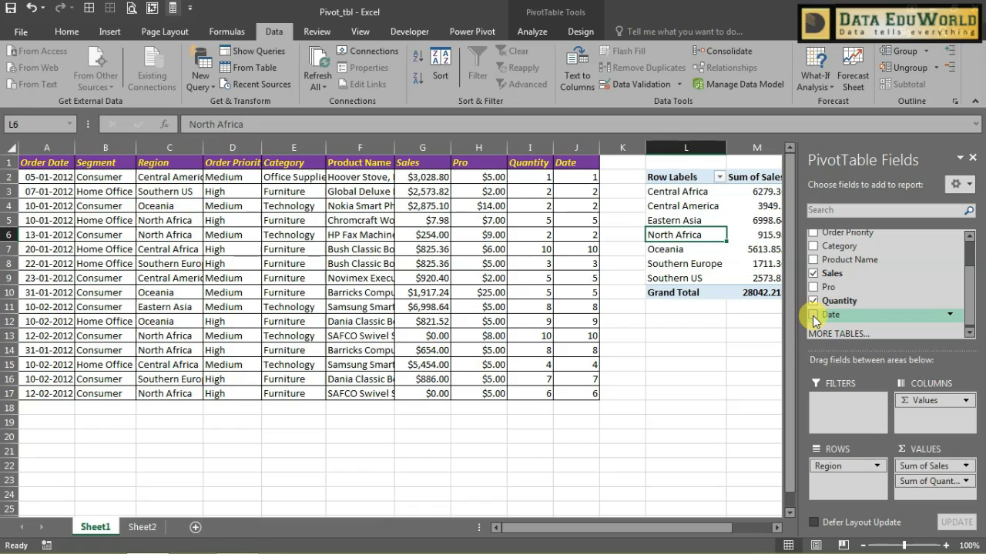
click(971, 160)
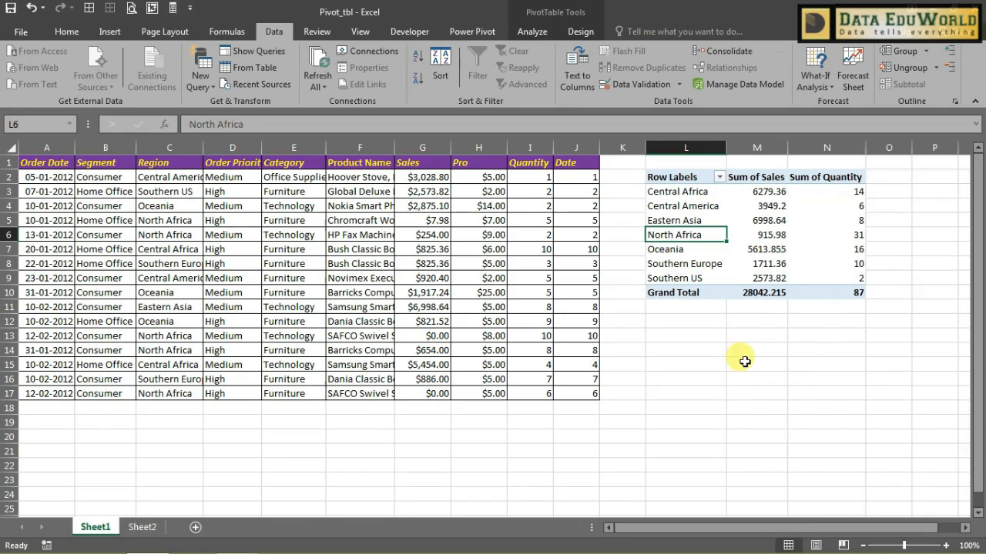
Step: Delete the added Date and Pro columns from the source data
click(744, 362)
click(583, 141)
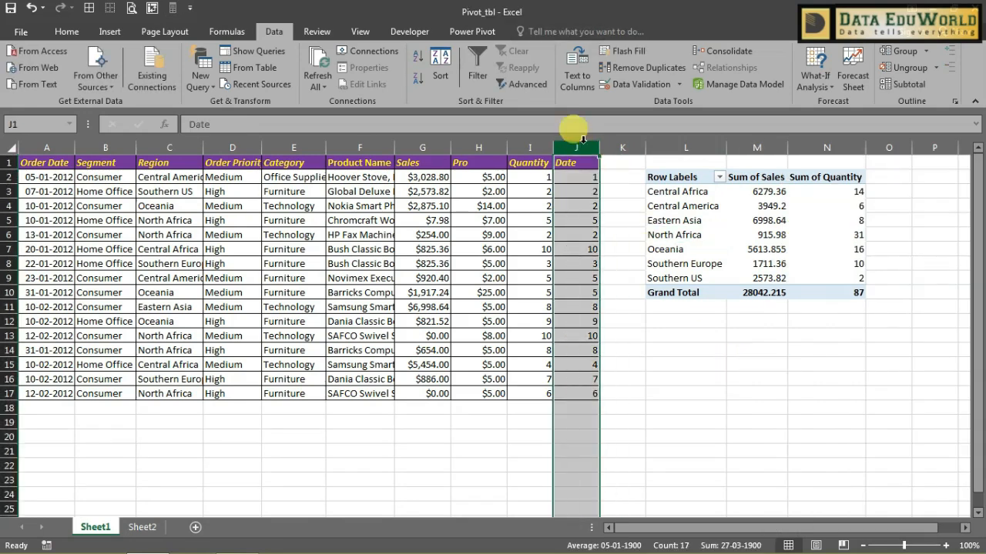
right_click(583, 142)
click(625, 259)
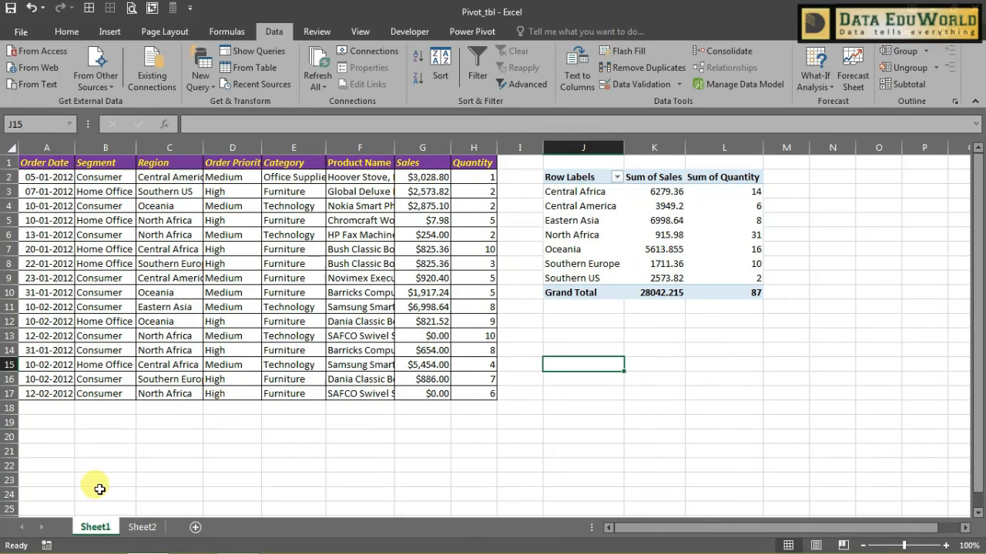
Step: Open the code module of Sheet1 in the VBA editor and add a Worksheet_SelectionChange event procedure
click(300, 439)
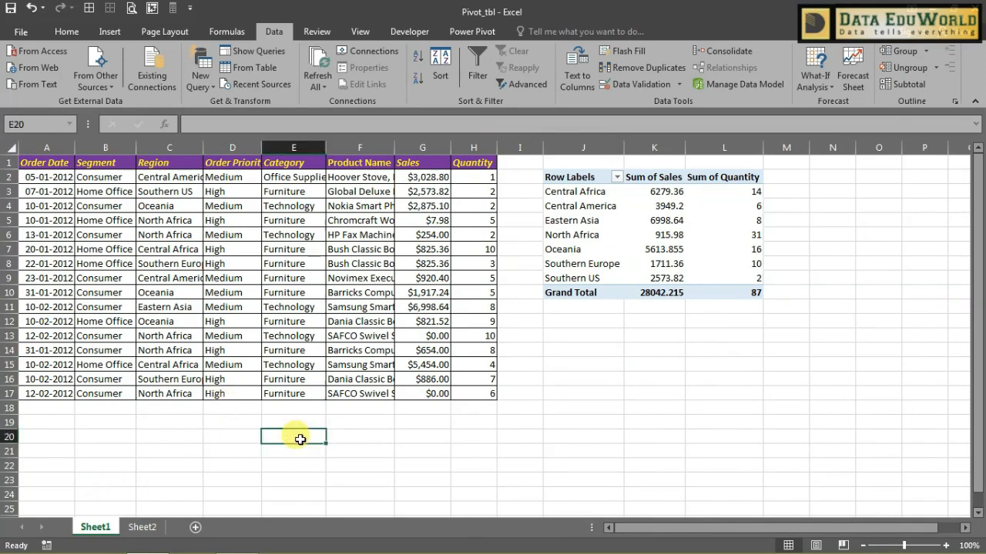
right_click(90, 527)
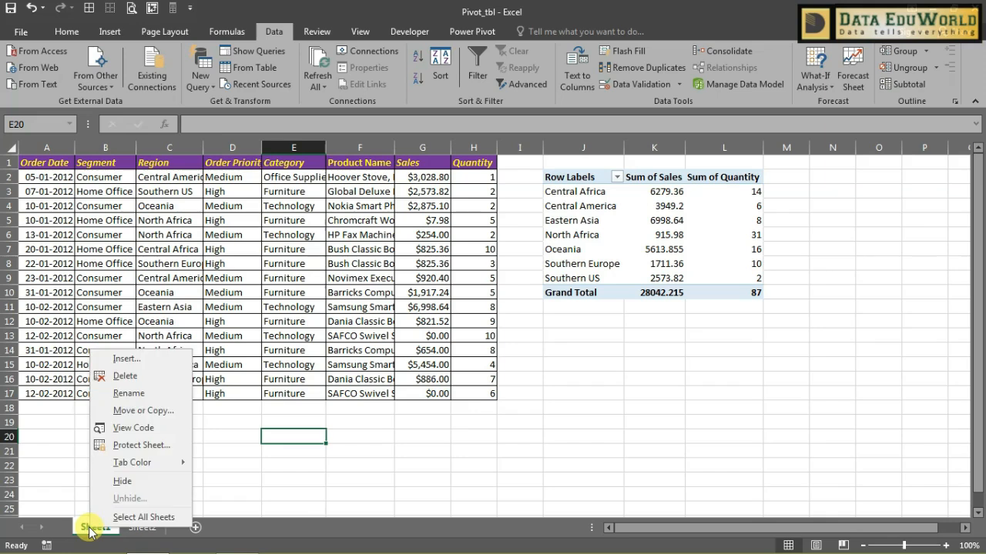
click(156, 434)
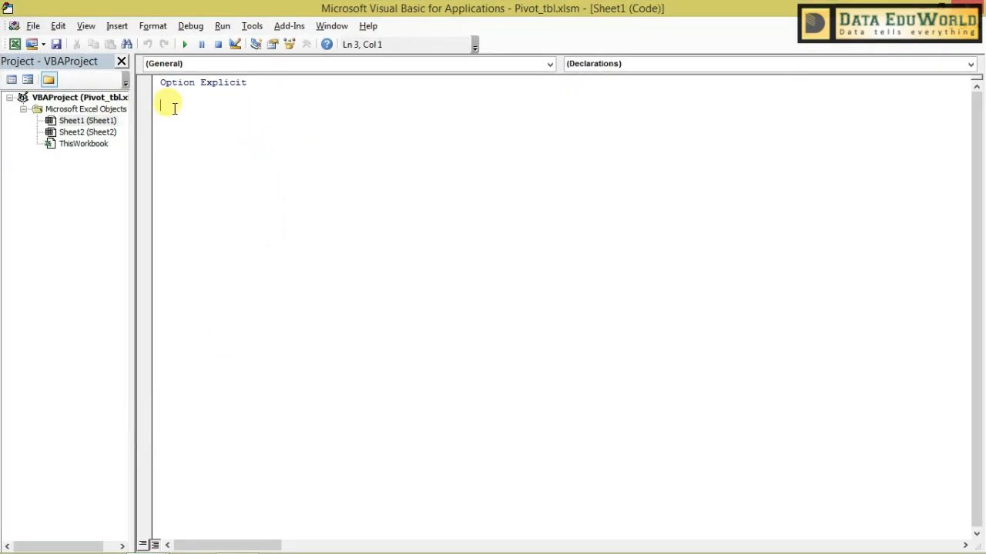
click(227, 65)
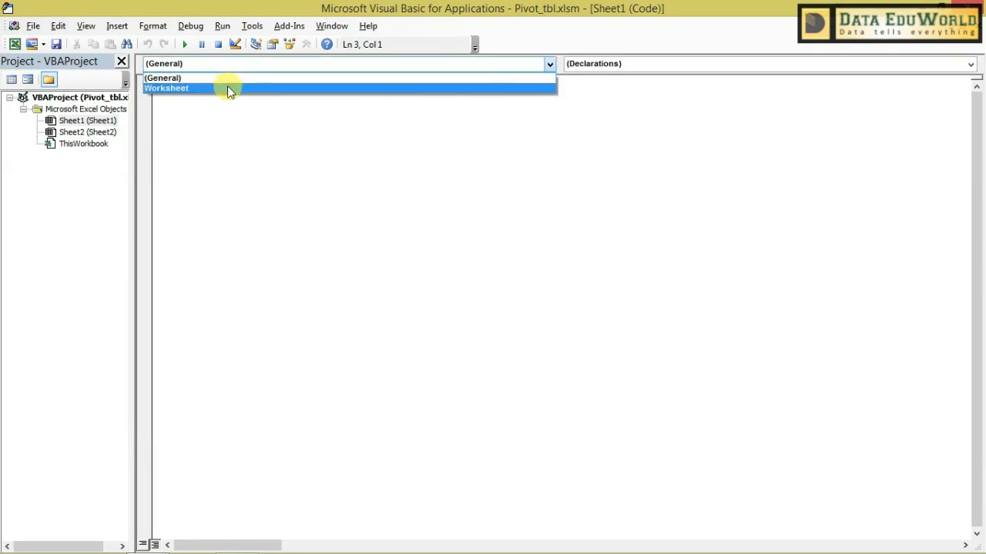
click(227, 89)
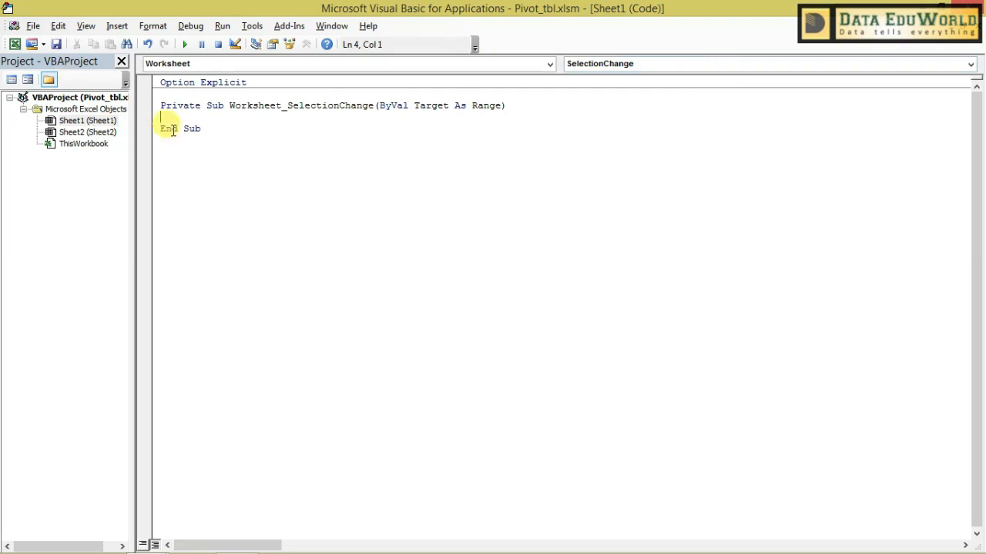
Step: Enter the statement ActiveWorkbook.RefreshAll in the Worksheet_SelectionChange procedure and close the VBA editor
key(Return)
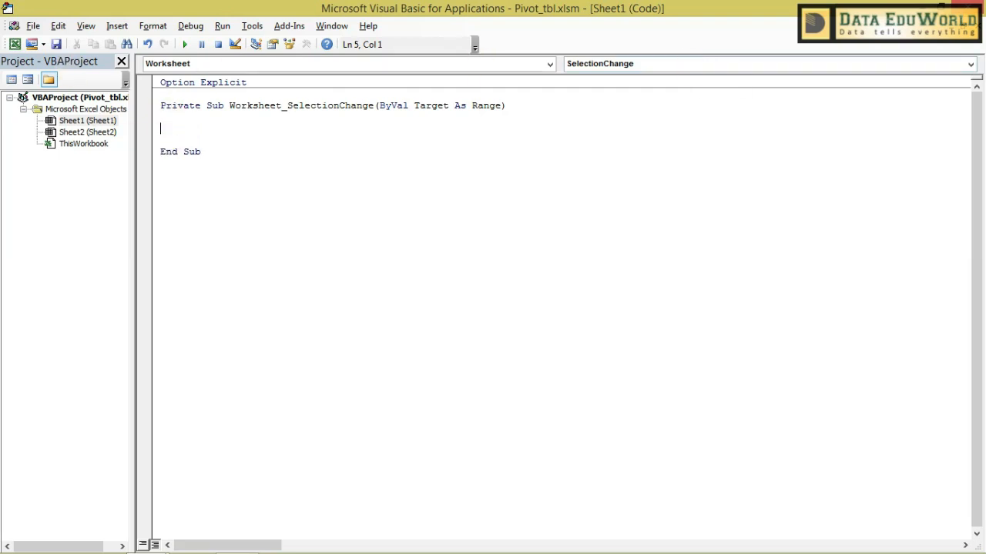
key(alt+F11)
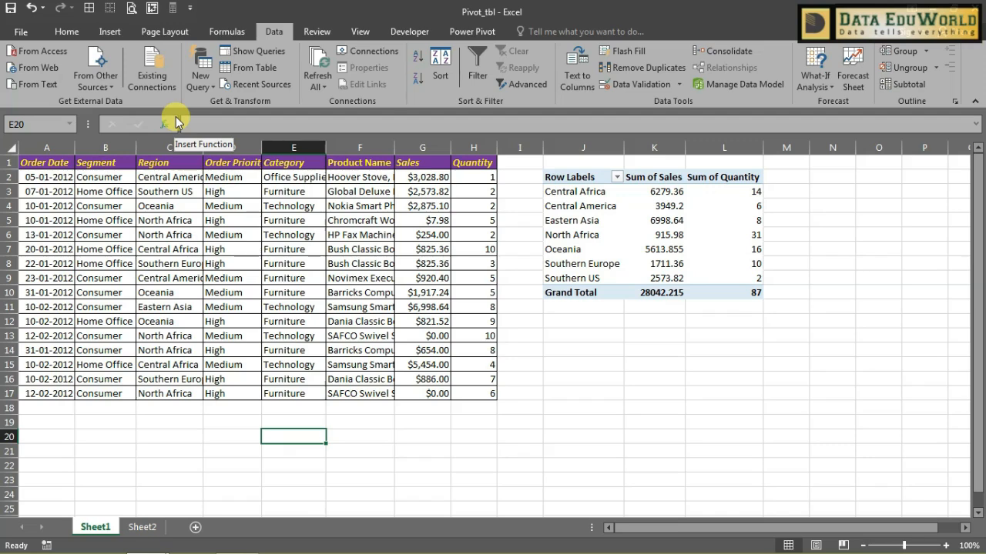
key(alt+Tab)
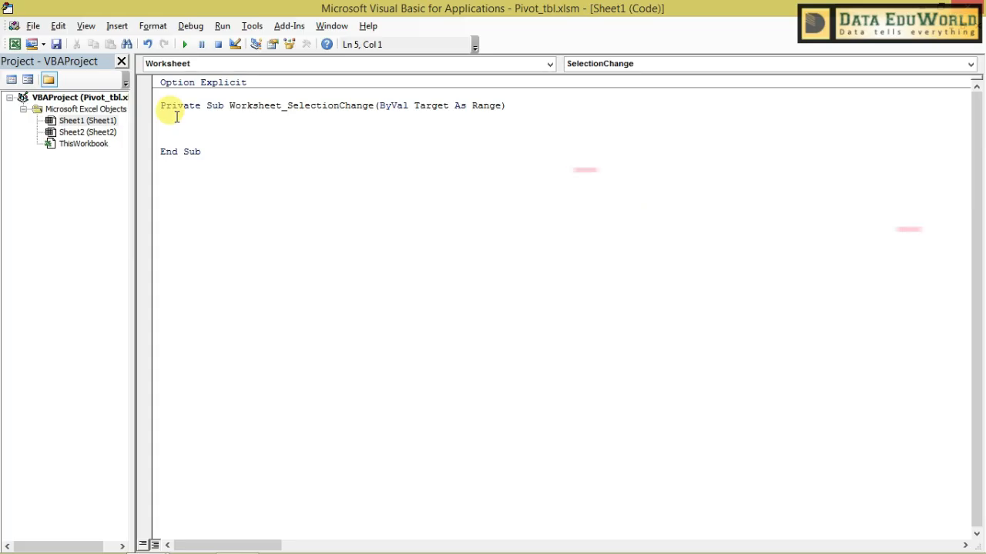
text(active)
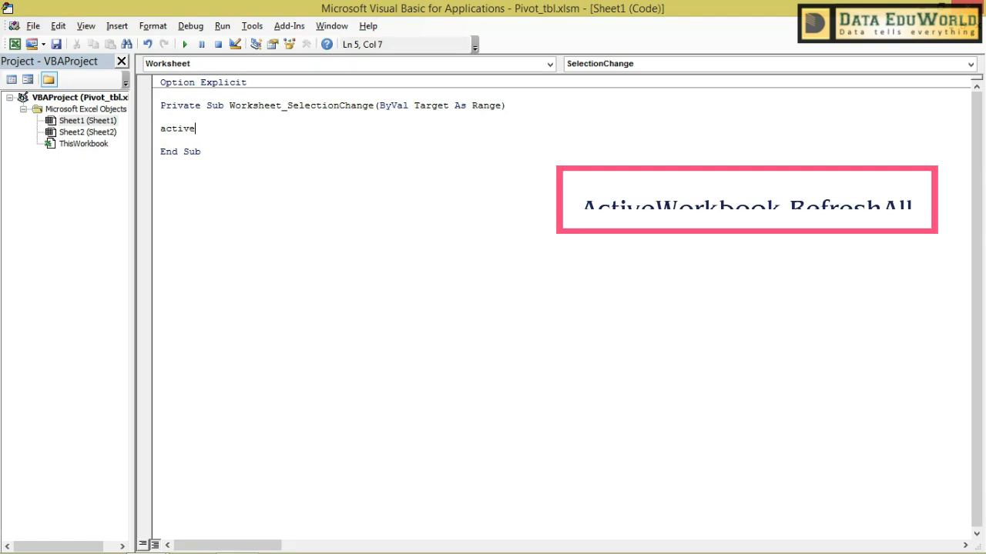
text(workboo)
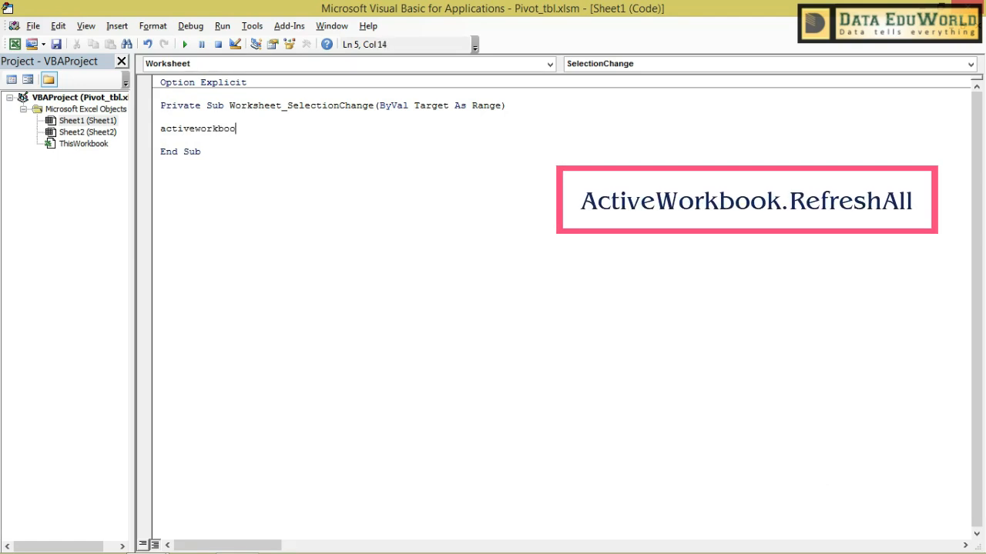
text(k.)
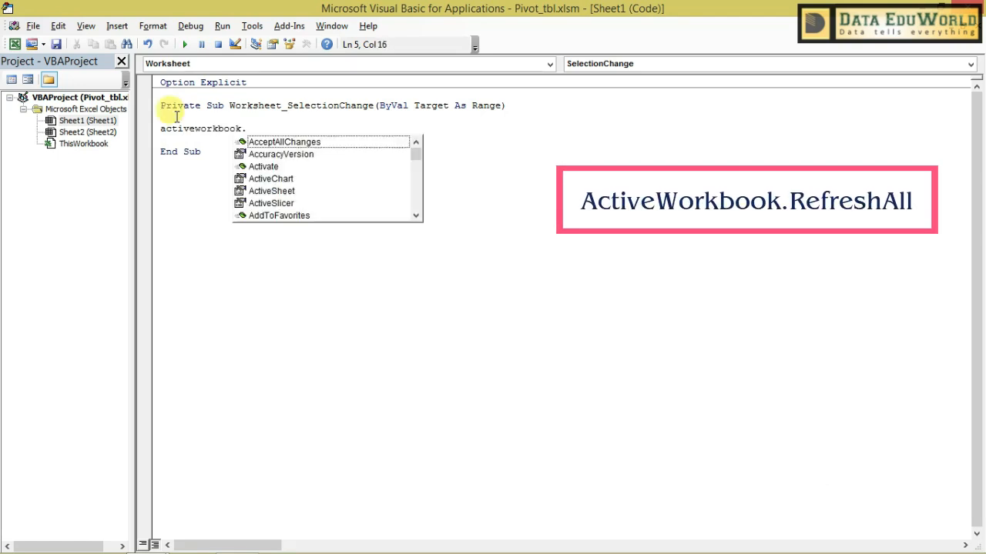
text(ref)
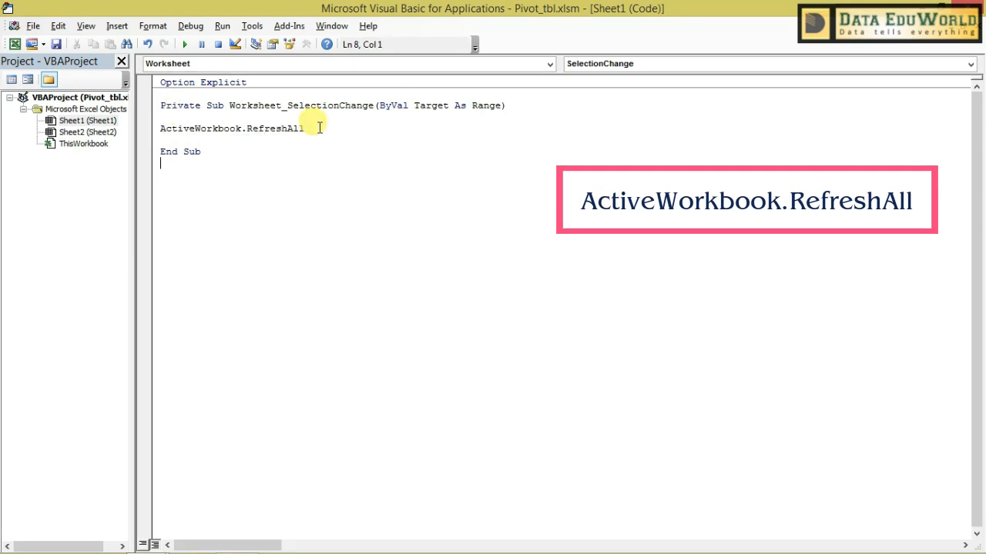
drag(319, 128, 159, 127)
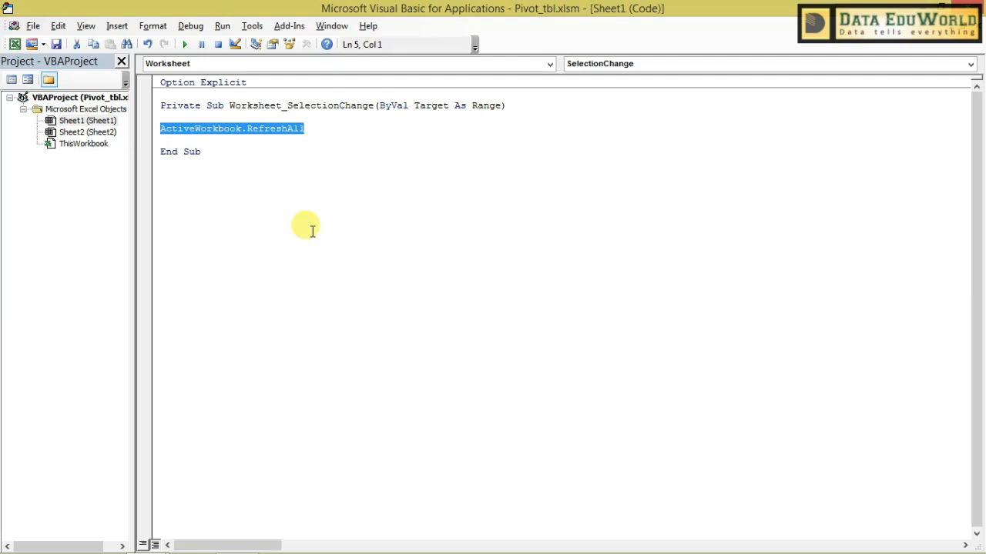
click(335, 246)
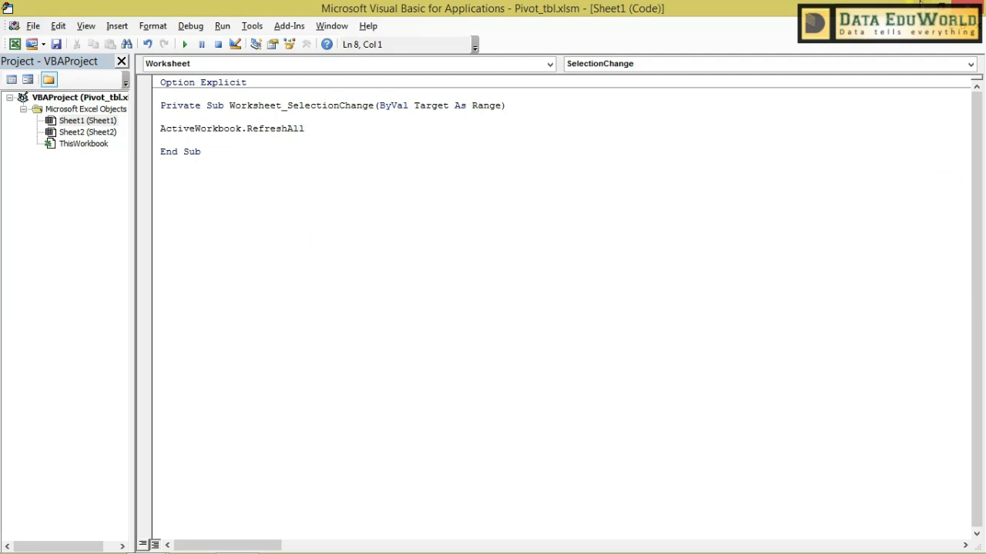
click(981, 8)
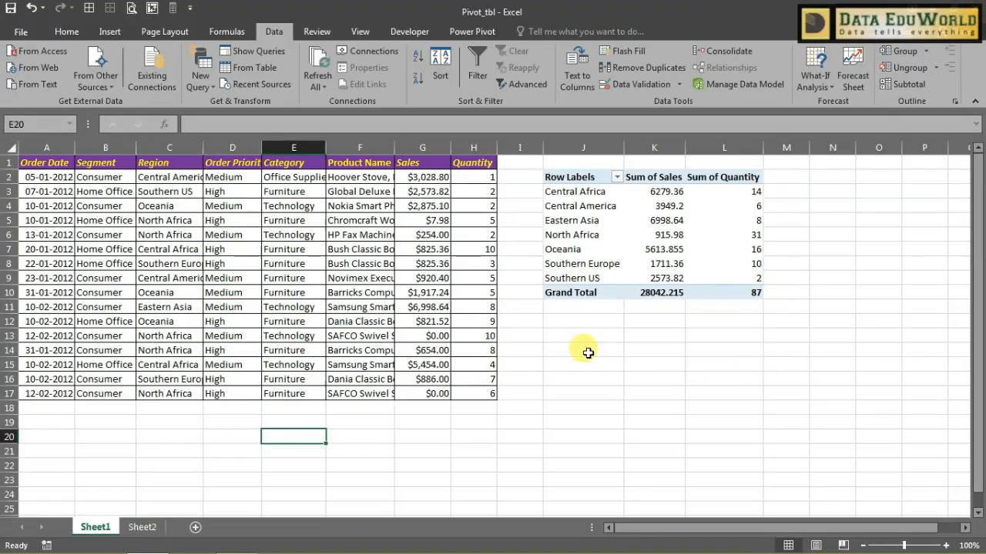
Step: Set the Quantity in cell H13 to 5 to test the PivotTable's automatic refresh
click(484, 333)
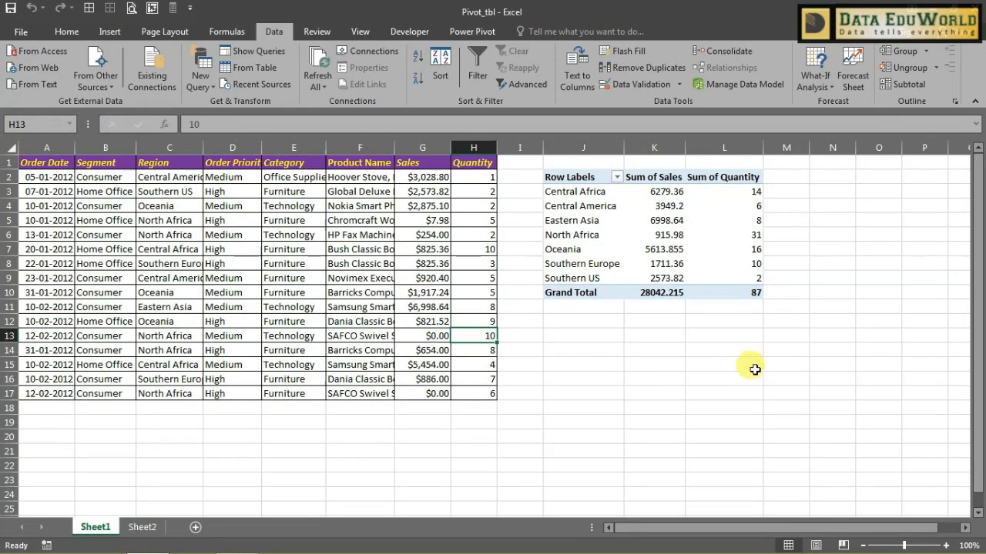
click(750, 294)
click(485, 336)
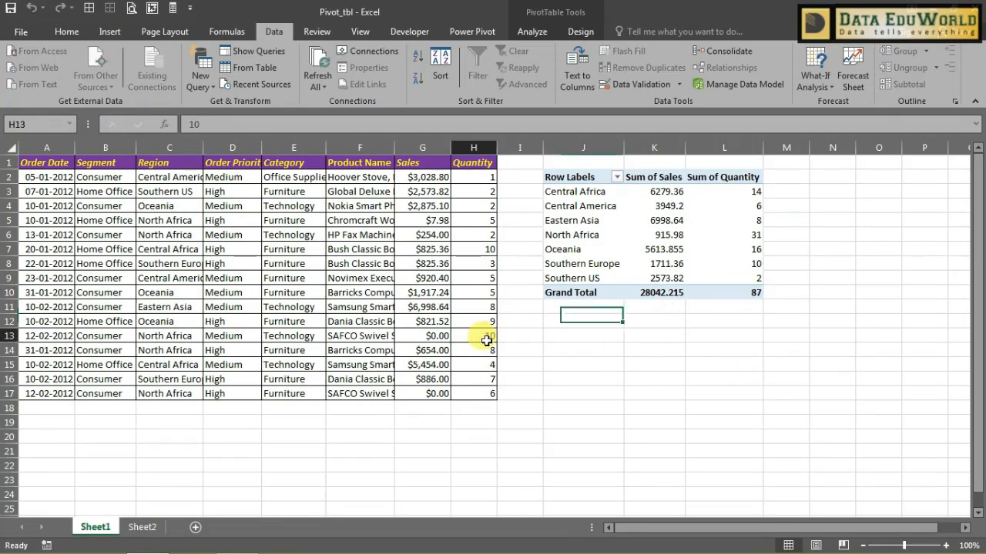
text(5)
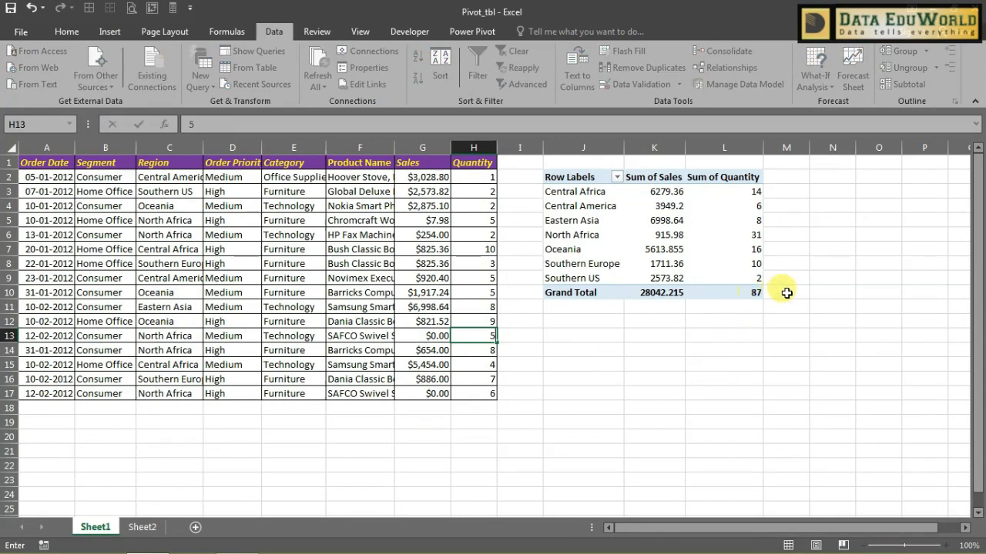
key(Return)
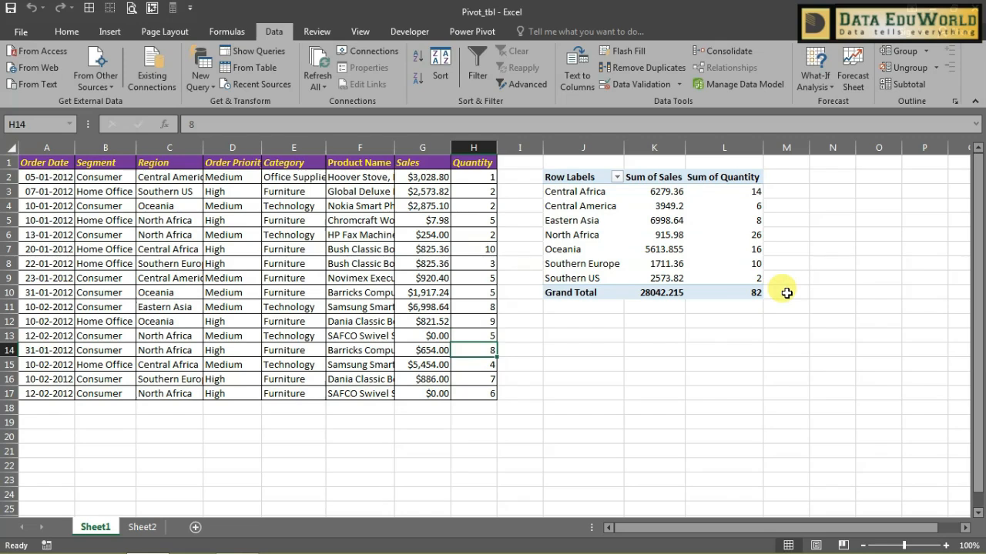
Step: Set the Quantity in cell H7 to 8
click(484, 250)
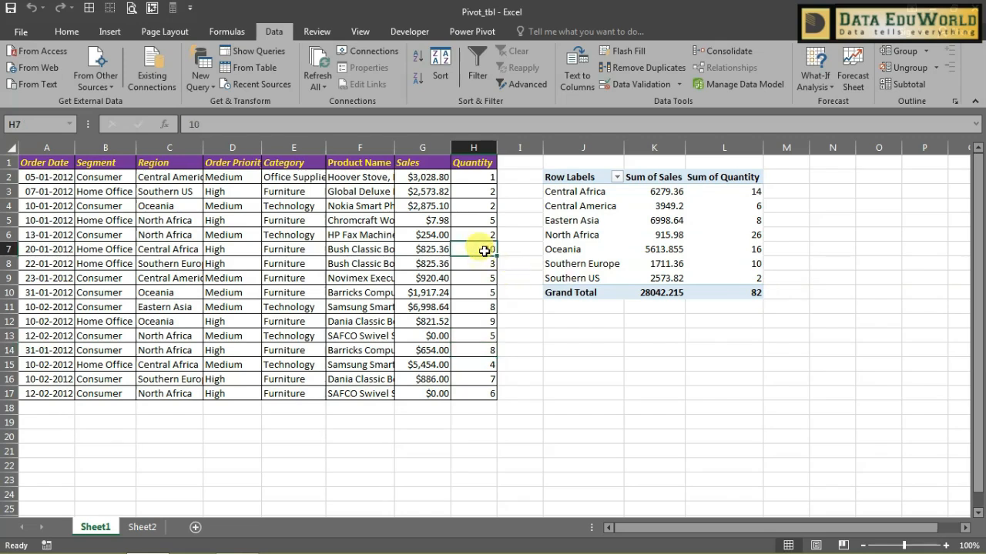
text(2)
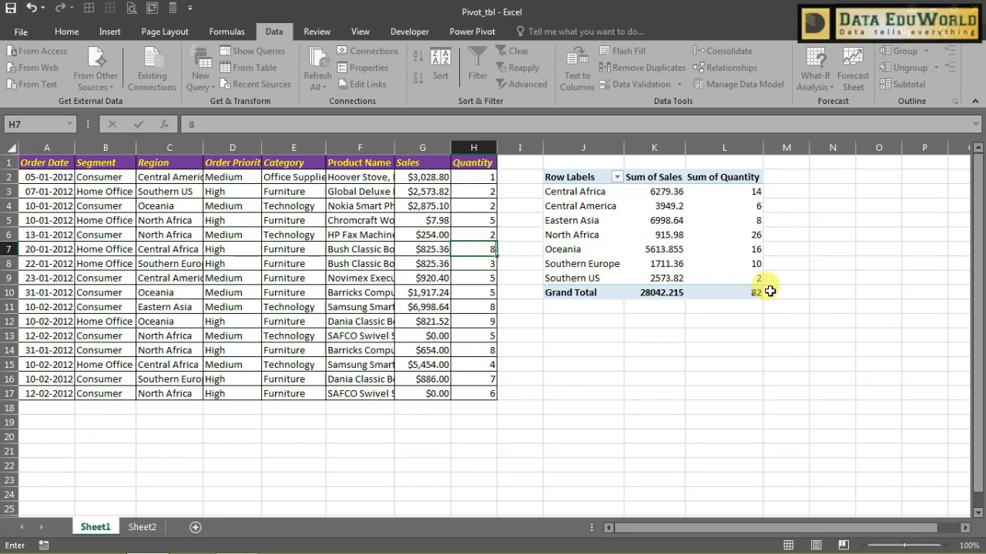
click(737, 292)
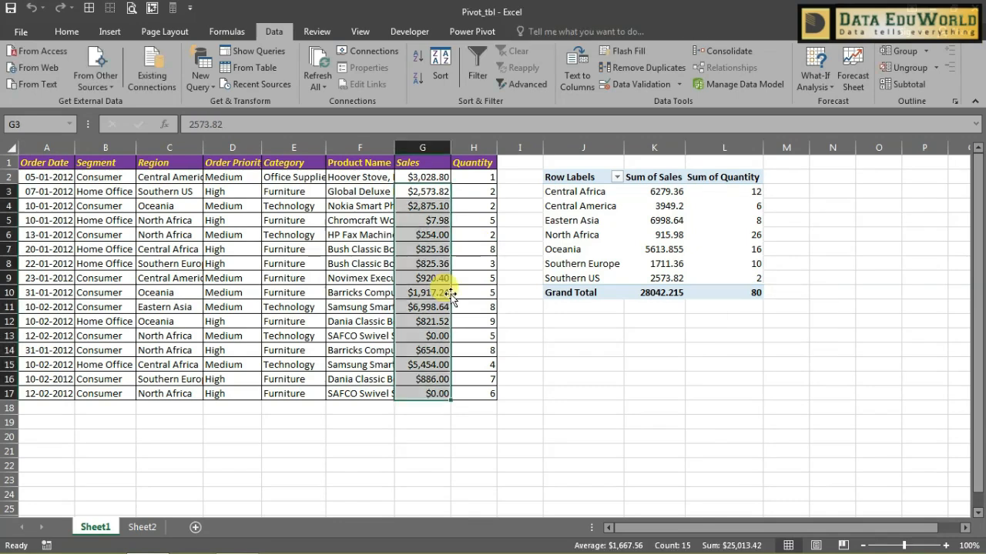
Step: Set the Sales value in cell G6 to 1 and check the PivotTable's Sales grand total
click(435, 237)
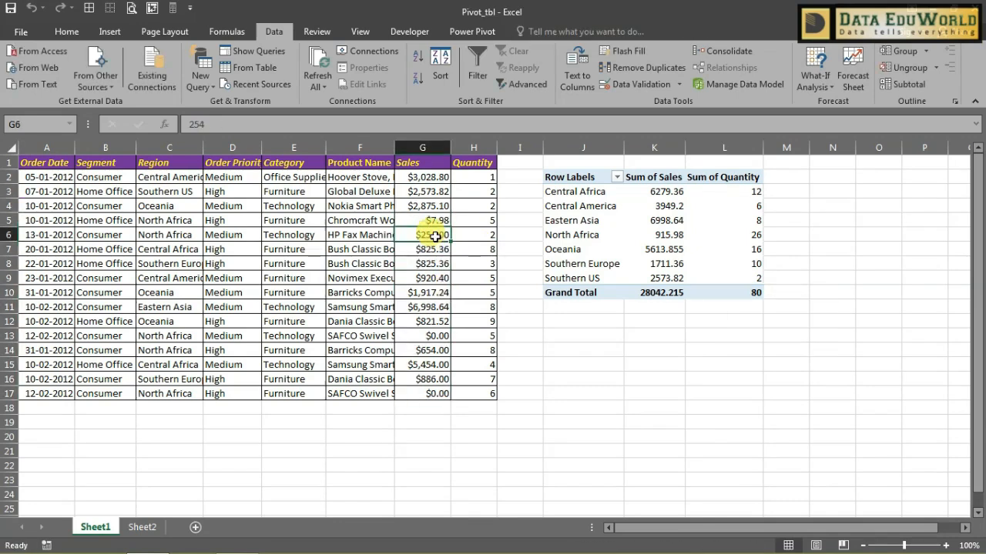
key(BackSpace)
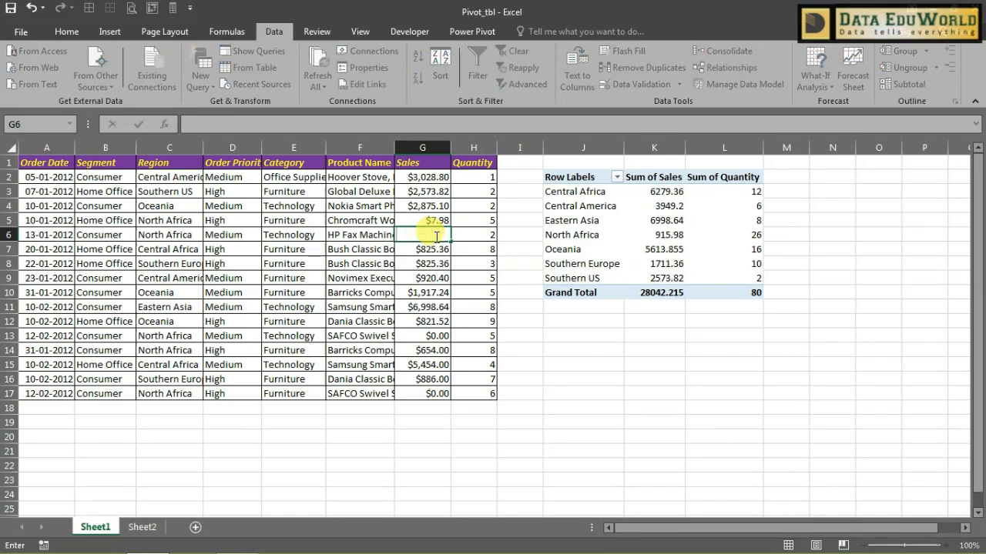
text(1)
key(Return)
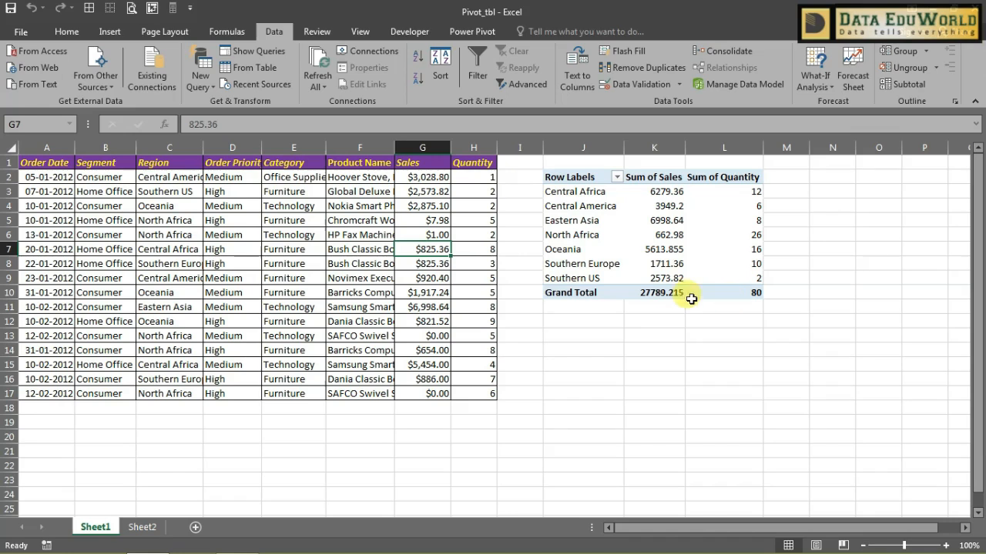
click(655, 293)
Step: Set the Sales value in cell G11 to 78 to test the PivotTable's automatic refresh again
click(439, 307)
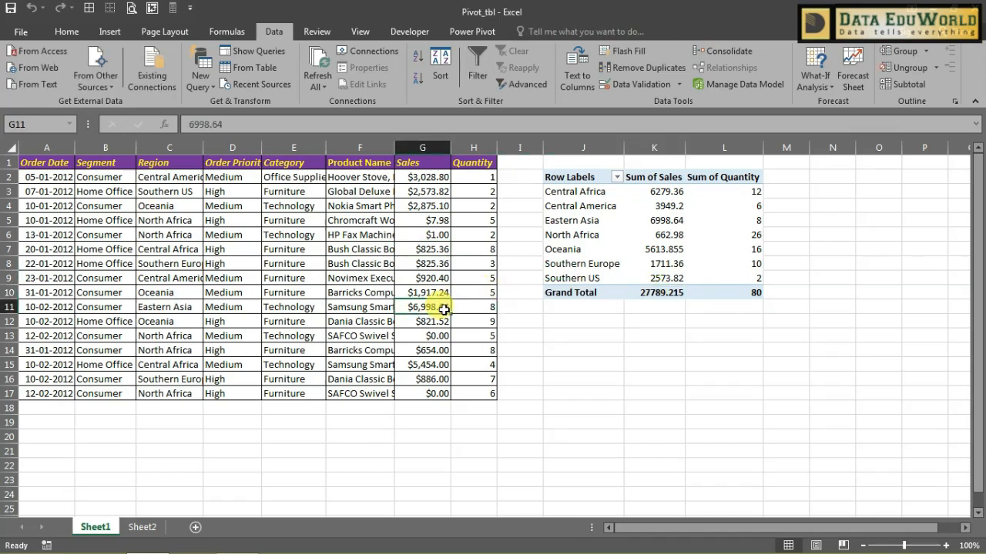
text(78)
key(Return)
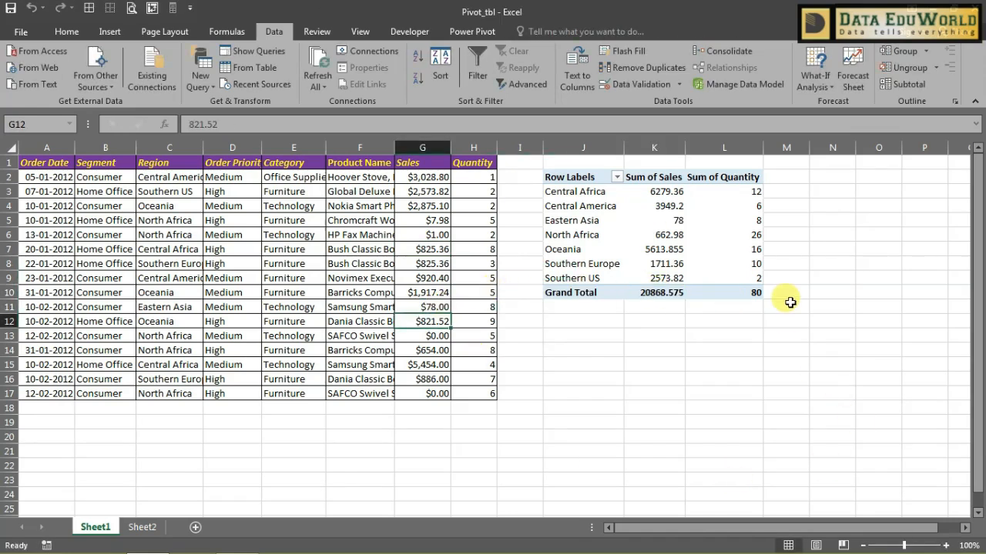
click(751, 292)
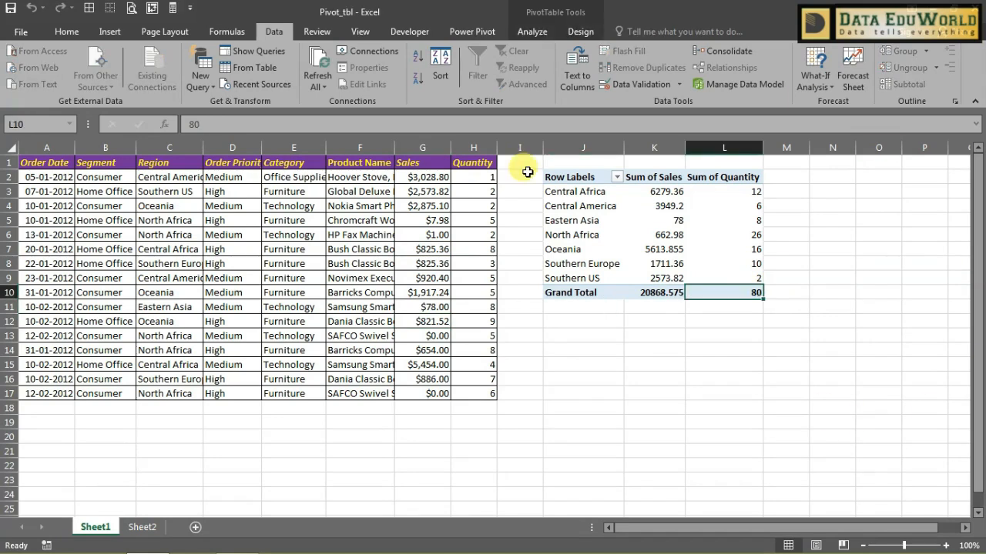
Step: Set the Quantity in cell H6 to 20, check the PivotTable's Quantity grand total, and save the workbook
click(484, 235)
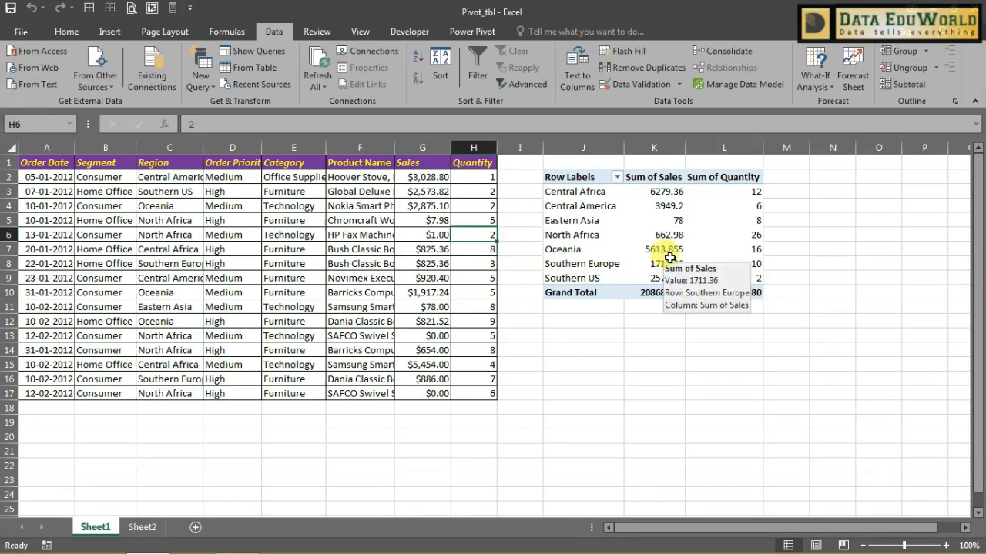
text(20)
key(Return)
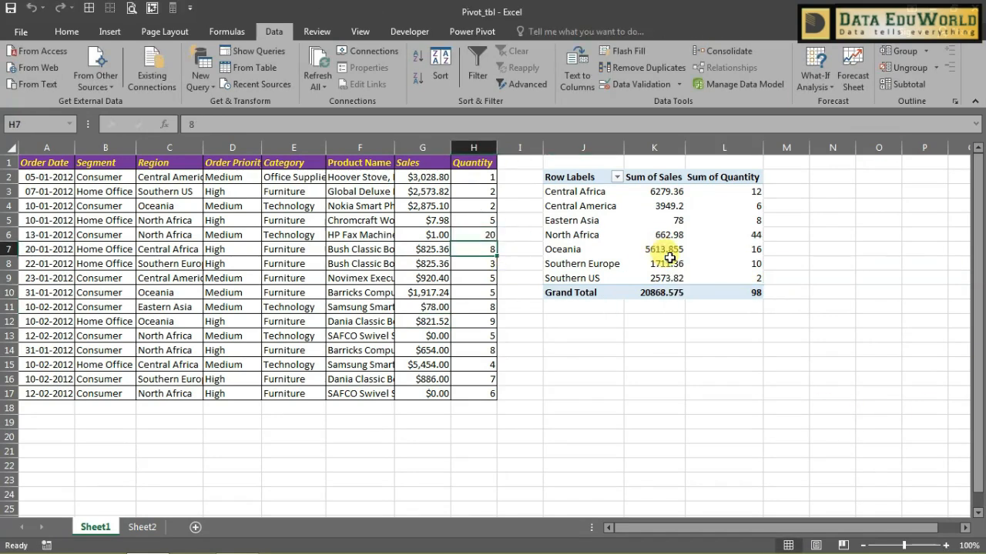
click(736, 293)
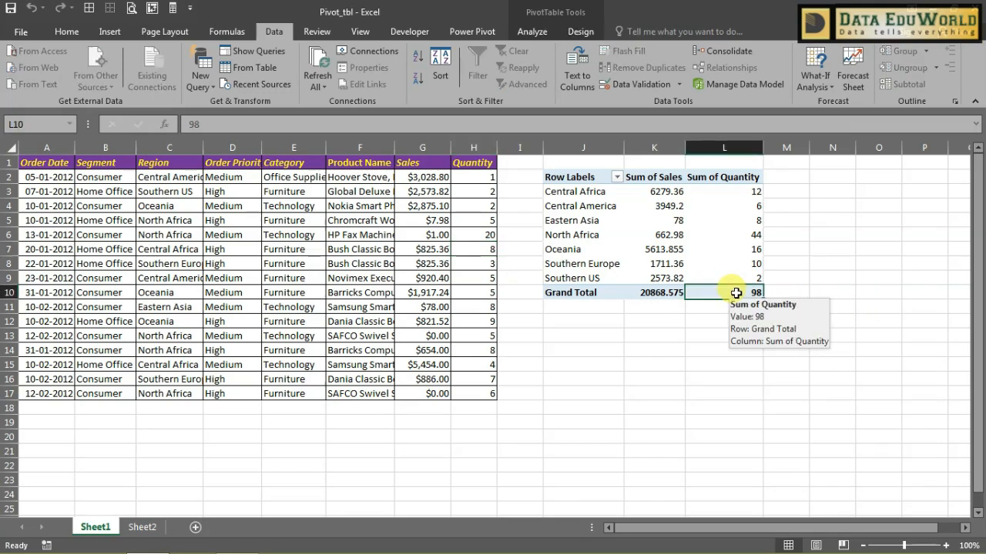
click(636, 328)
key(ctrl+s)
click(462, 323)
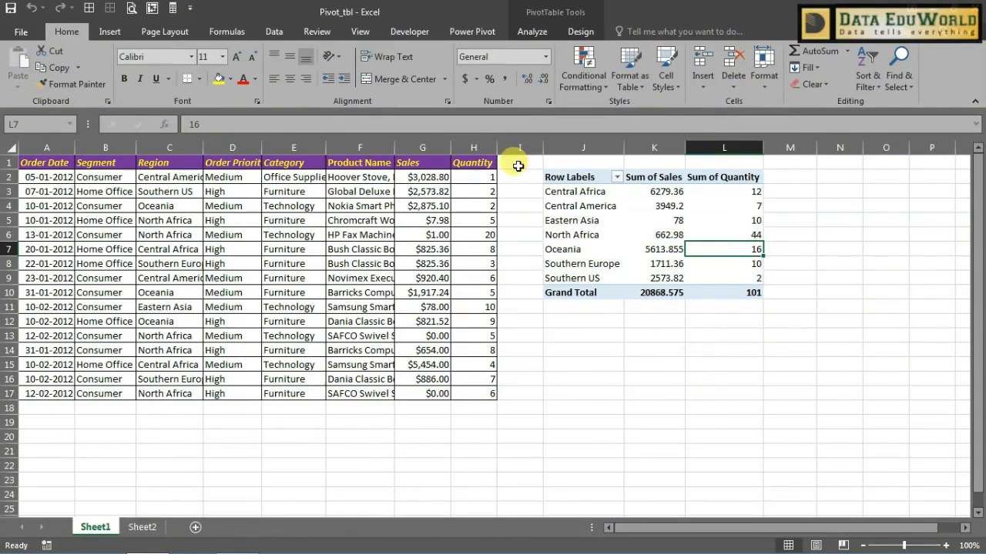
Step: Copy the Quantity column into column I and rename the copied header in I1 to "pro"
click(483, 146)
key(ctrl+c)
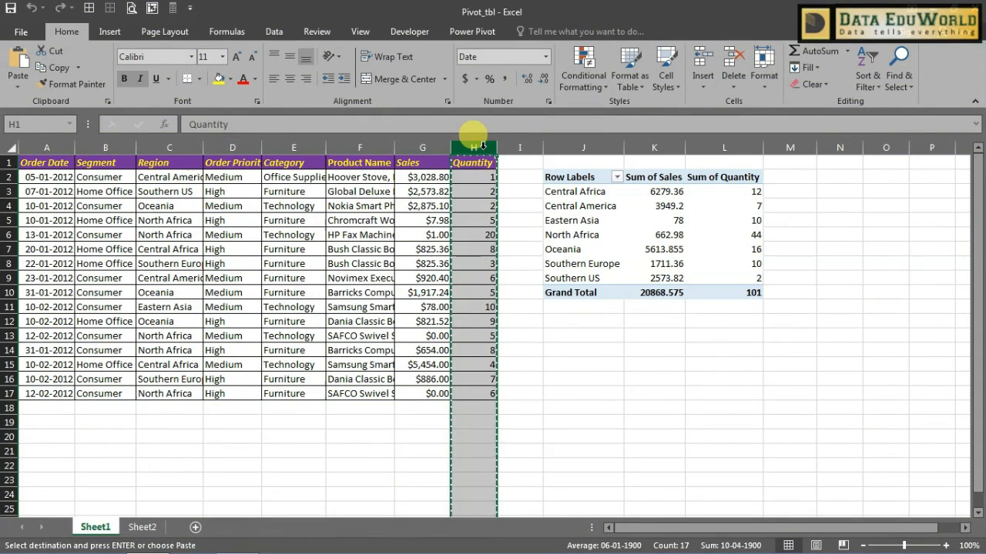
click(535, 147)
key(ctrl+v)
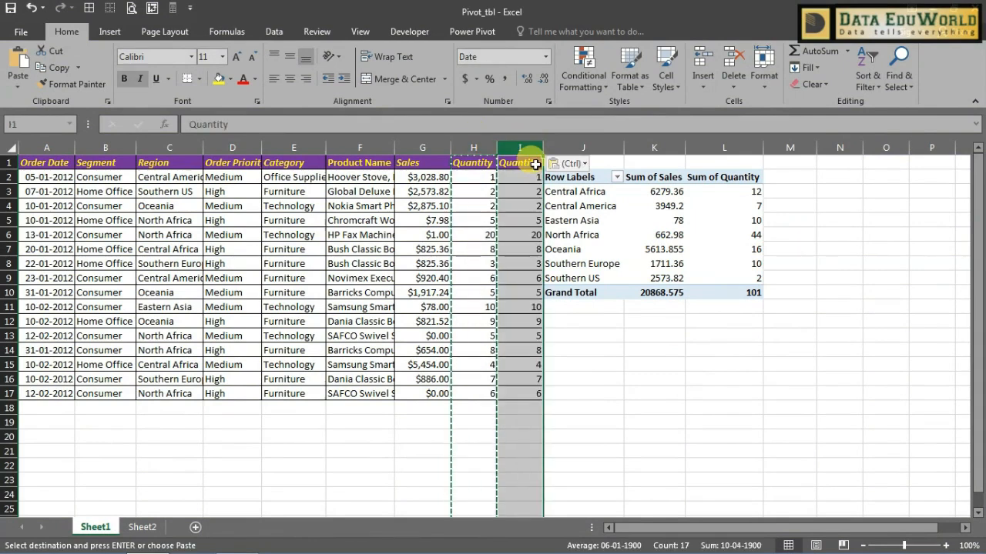
click(533, 162)
text(pro)
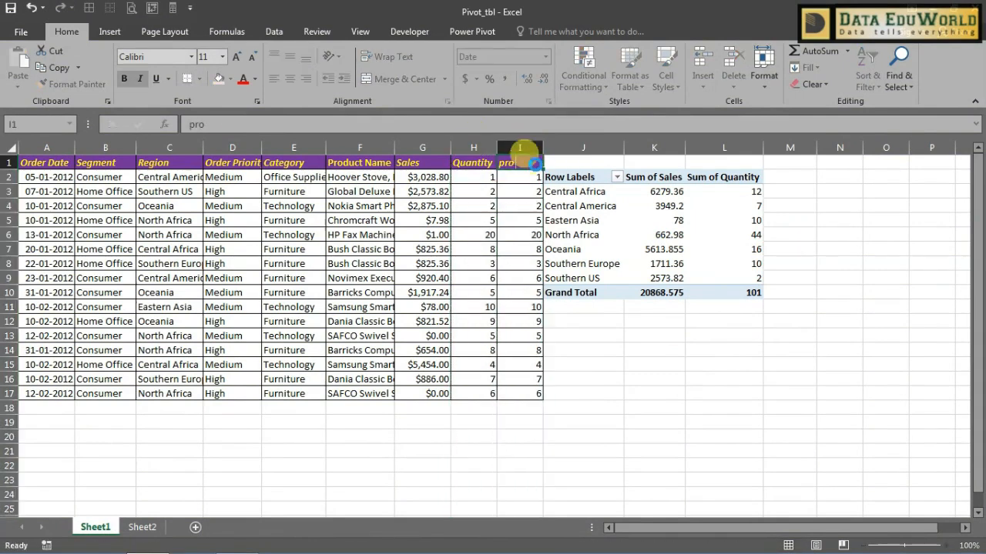
key(Return)
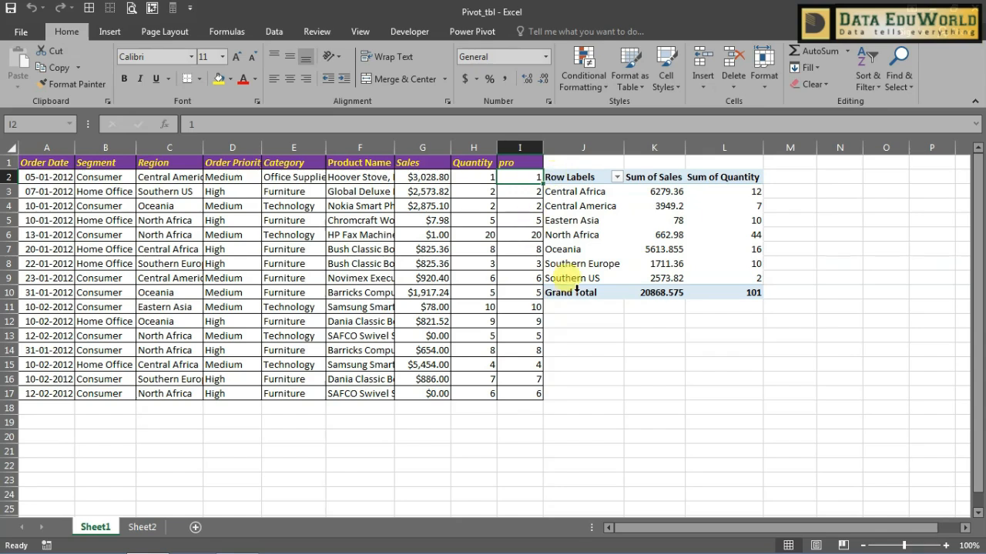
Step: Show the PivotTable field list, add the pro field to the values, and close the list
click(630, 252)
click(637, 238)
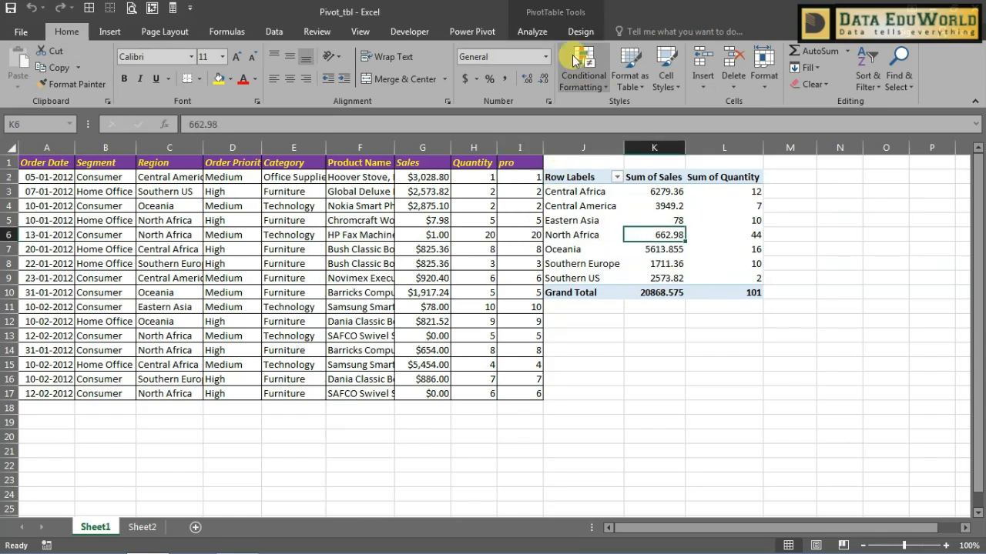
click(532, 32)
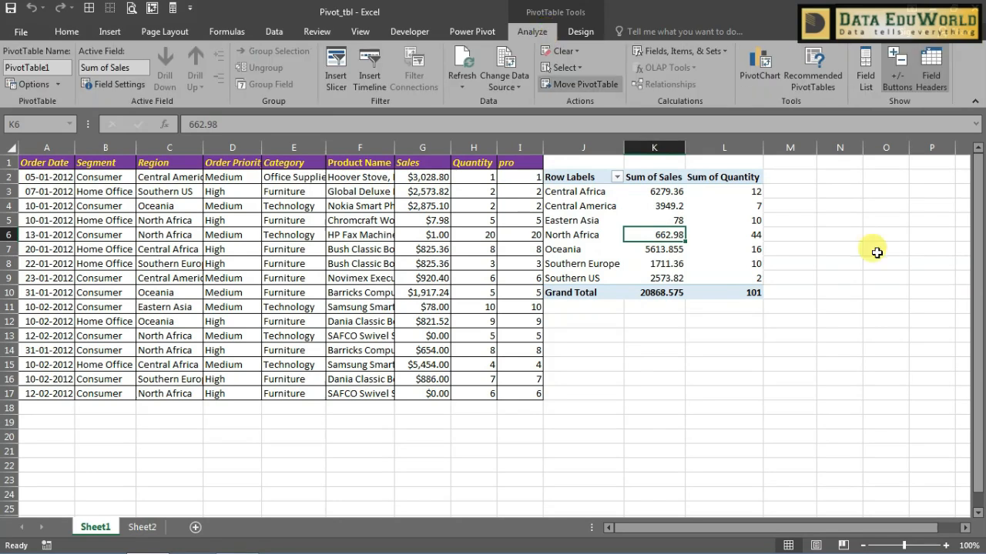
click(868, 69)
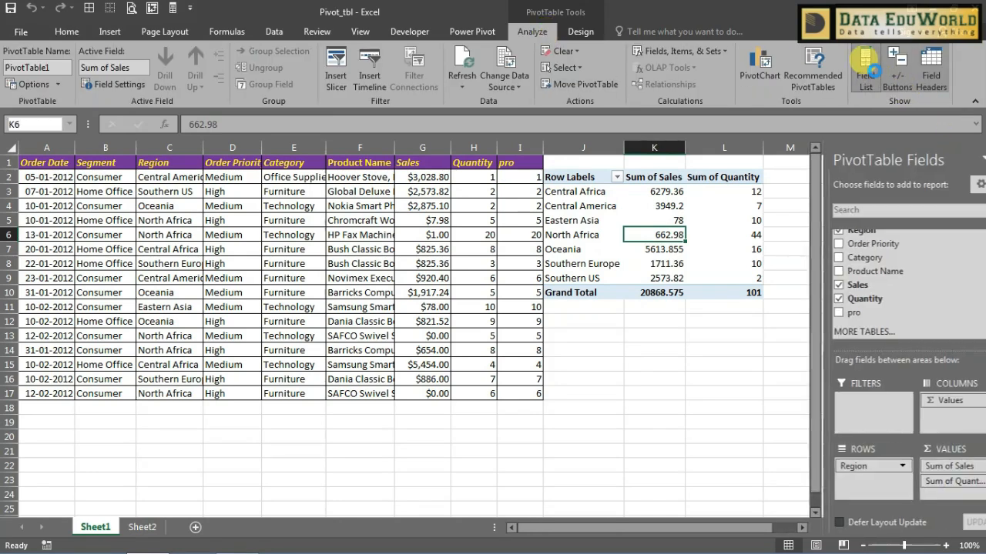
click(814, 314)
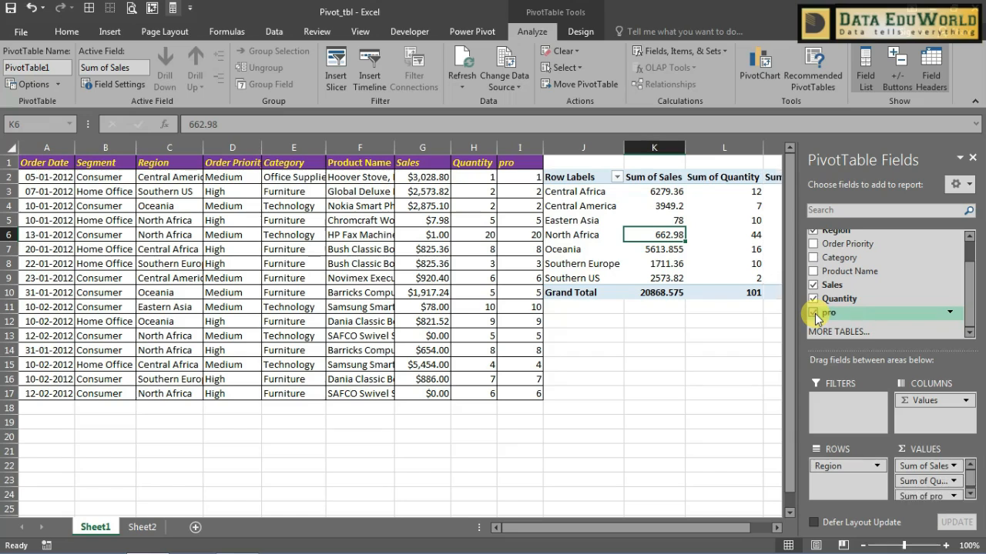
click(972, 158)
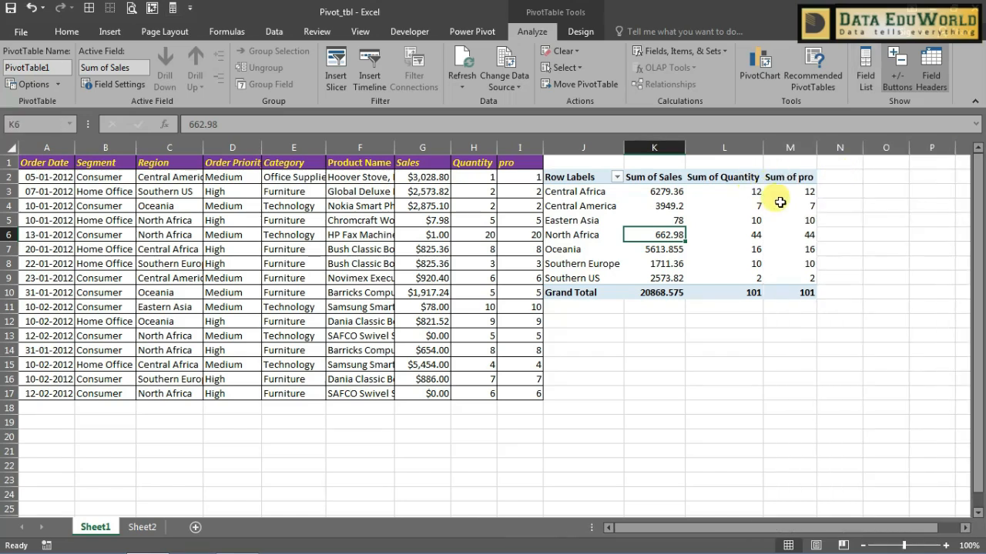
click(797, 231)
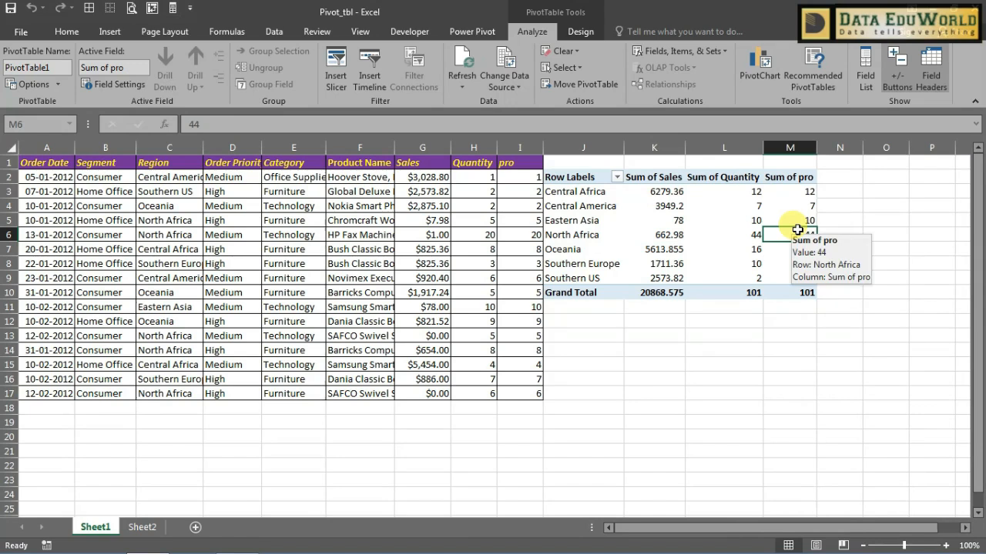
Step: Compare the Quantity and pro source values, and set the pro value in cell I6 to 10
drag(468, 176, 504, 395)
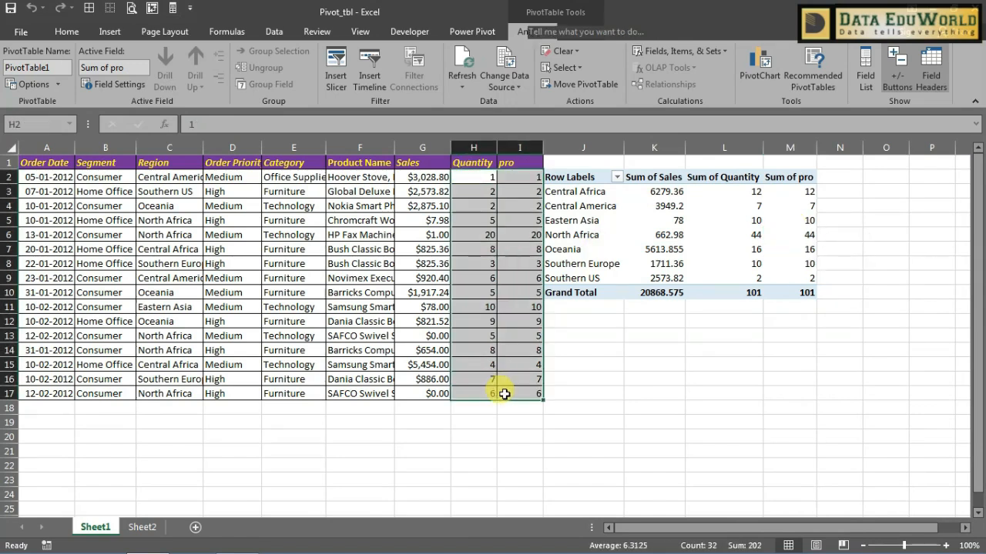
click(522, 238)
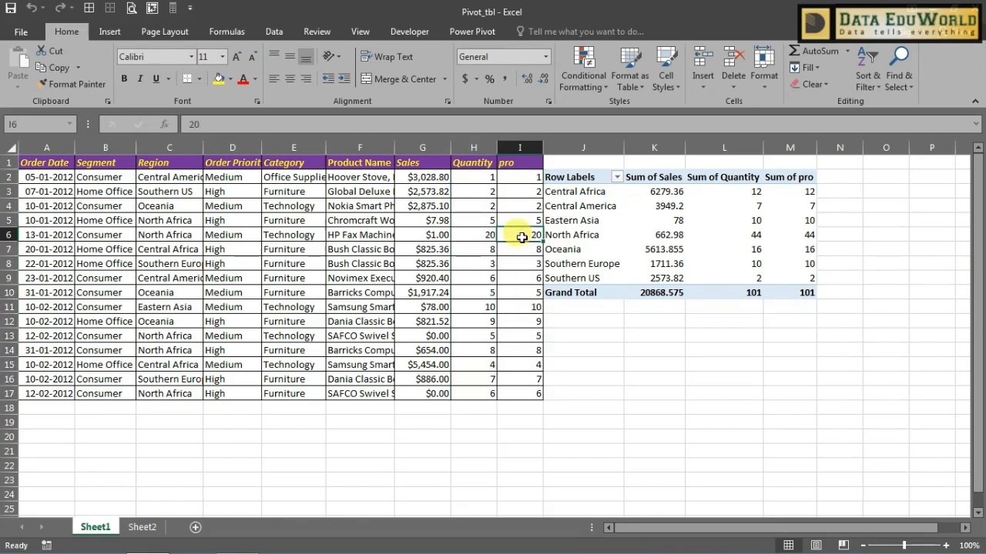
text(10)
key(Return)
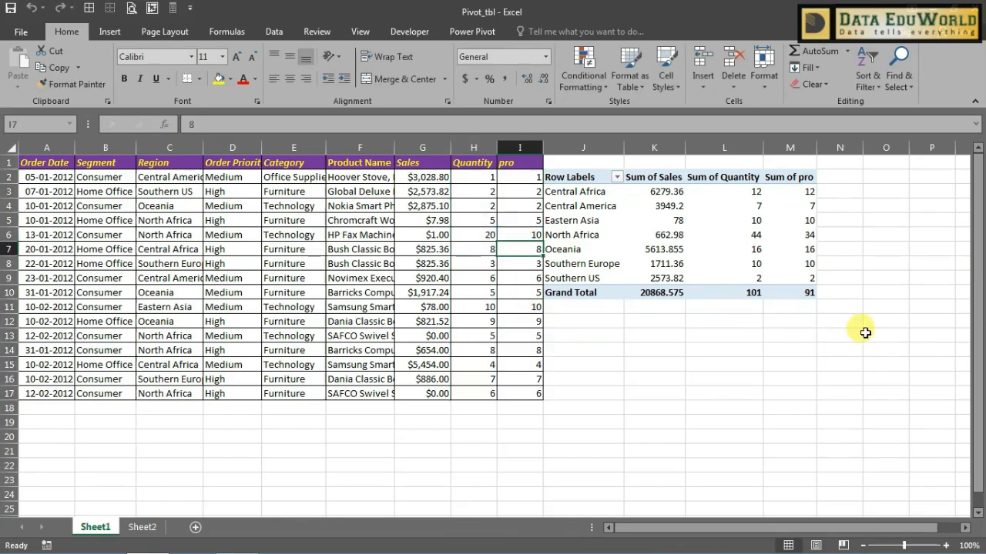
Step: Set the pro value in cell I13 to 23 and check the Sum of pro grand total
click(530, 339)
text(23)
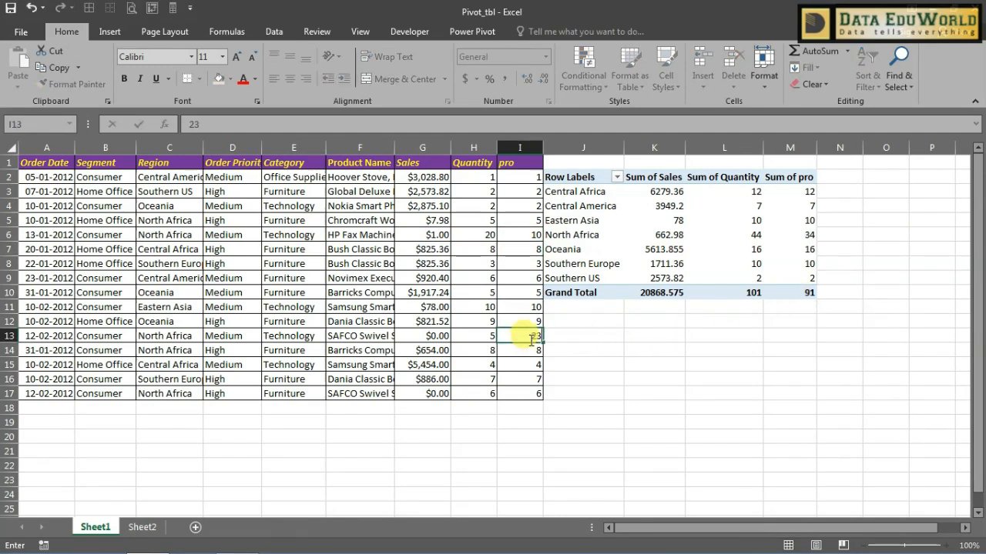
key(Return)
mouse_move(809, 298)
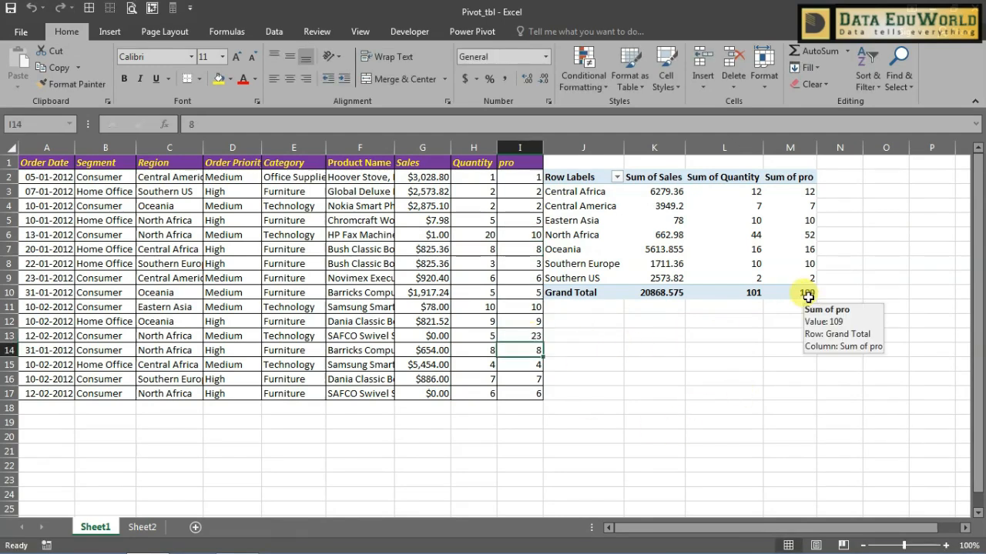
Step: Compare the source table's header row with the fields offered in the PivotTable field list
drag(37, 160, 503, 162)
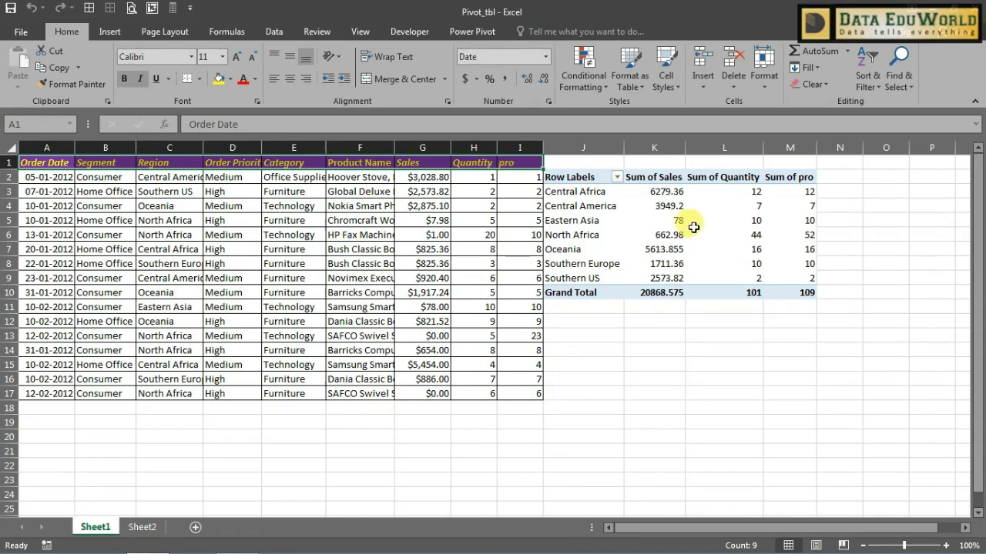
click(697, 232)
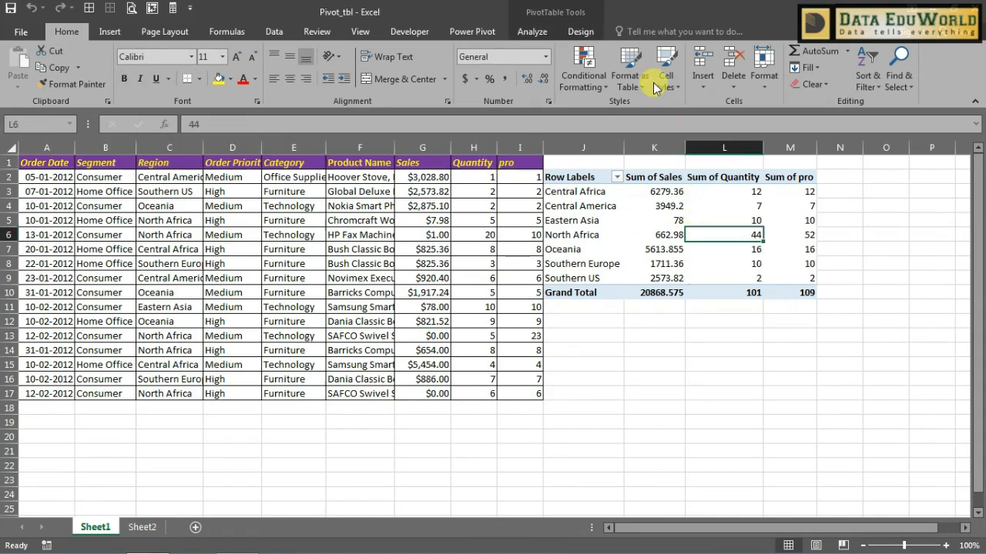
click(531, 31)
click(866, 71)
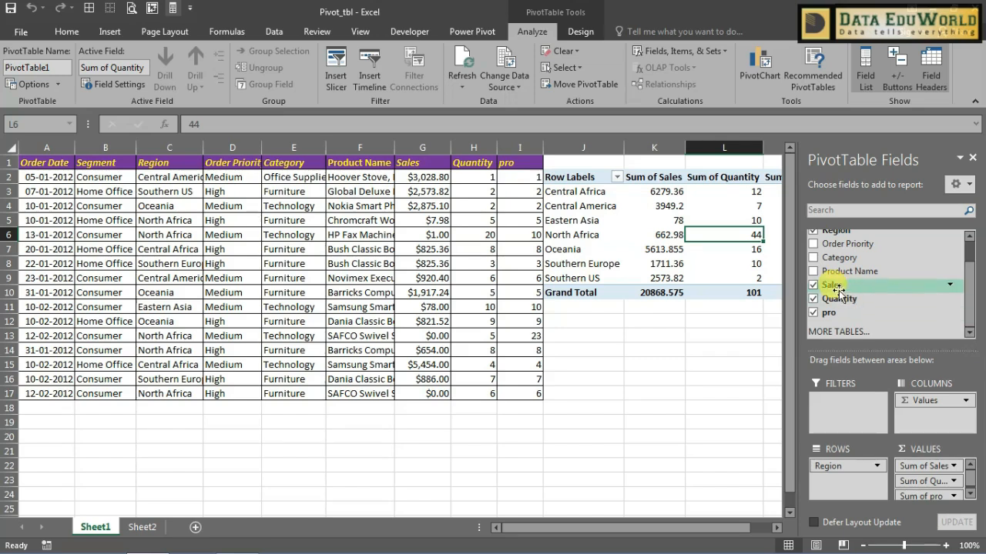
click(971, 157)
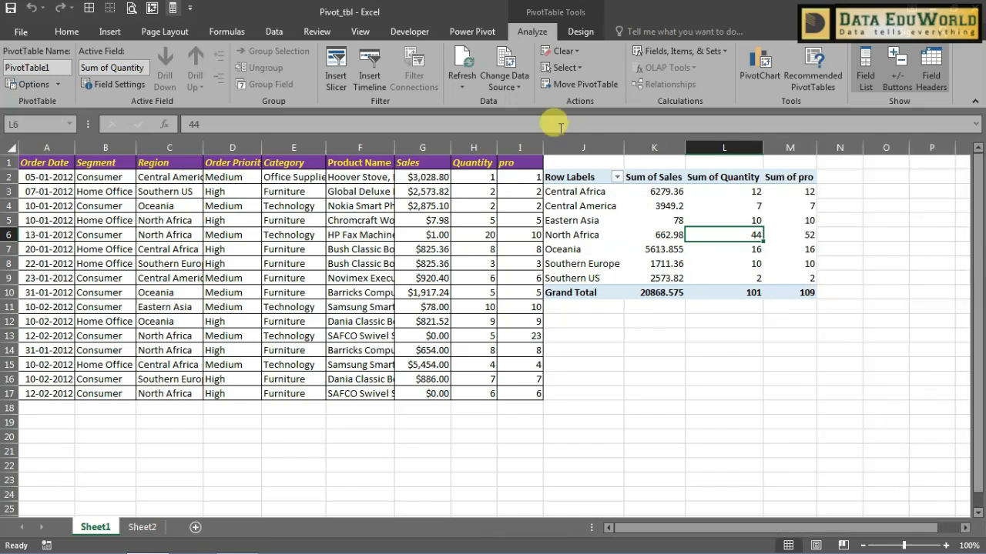
Step: Delete the pro column from the source data and select a PivotTable cell to trigger the refresh
click(524, 148)
right_click(525, 149)
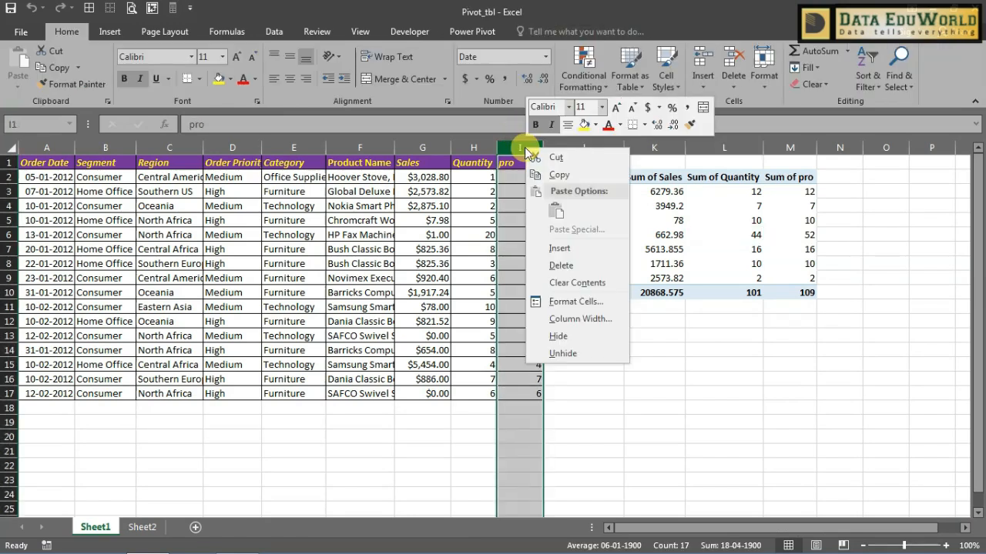
click(558, 265)
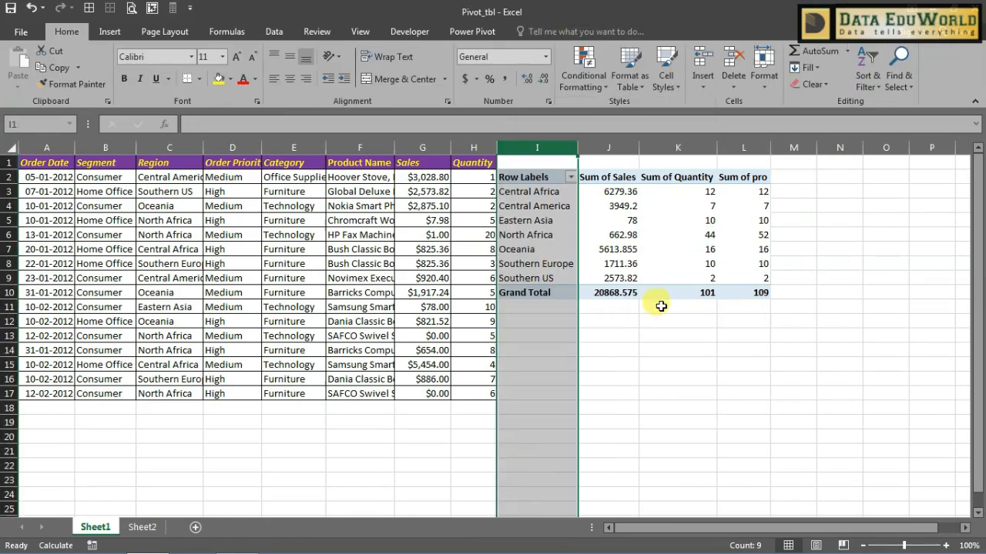
click(699, 236)
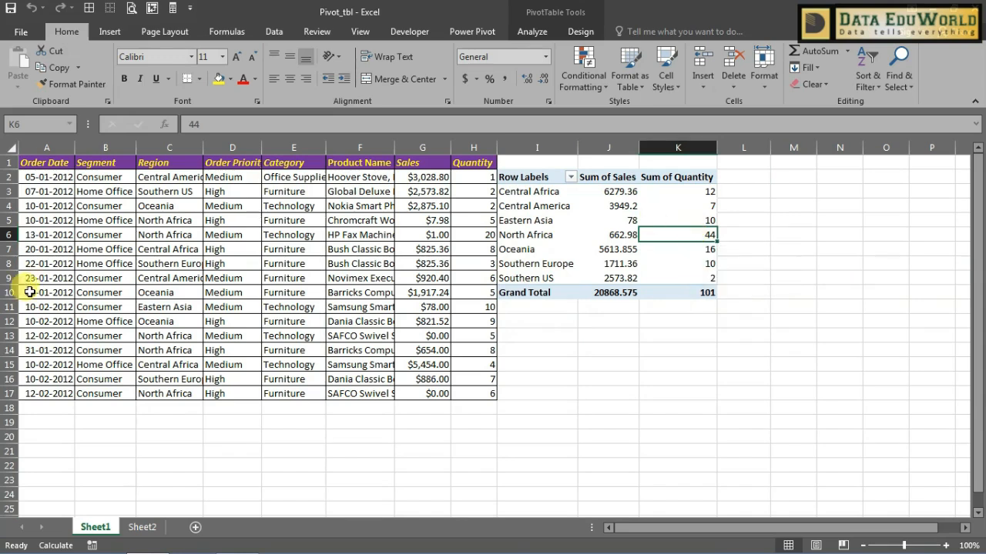
Step: Append copies of the last two source rows, A16:H17, directly below the table starting at A18
drag(29, 347, 458, 394)
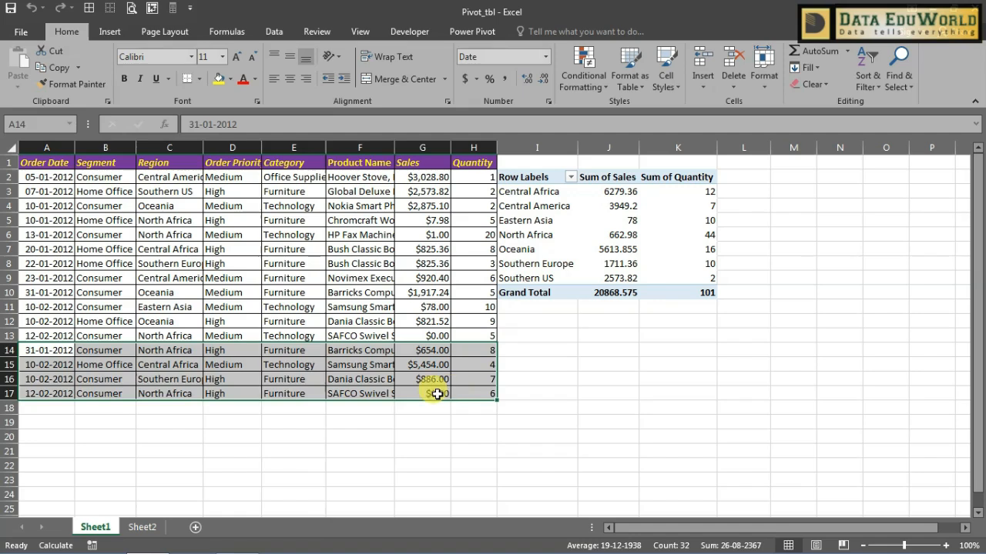
drag(46, 379, 463, 395)
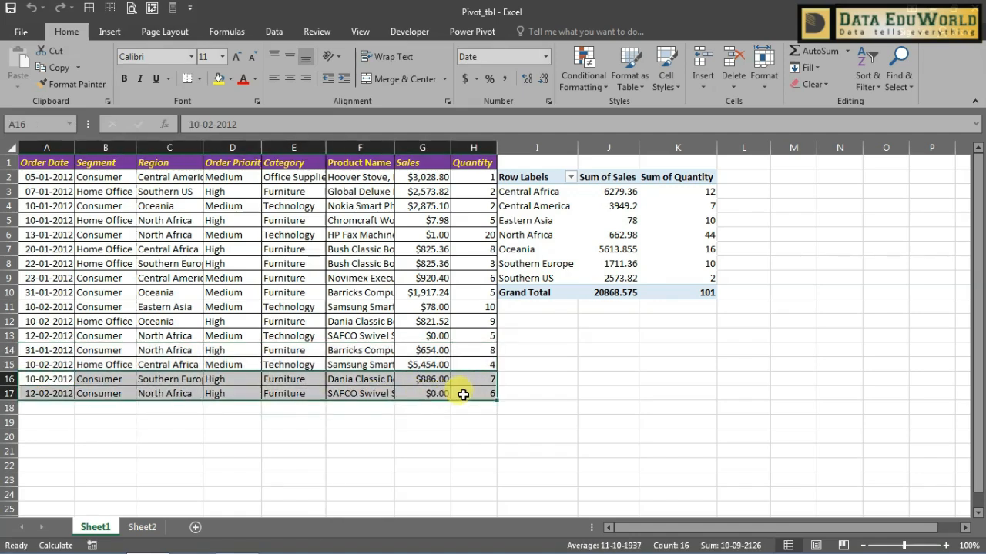
key(ctrl+c)
click(55, 403)
key(ctrl+v)
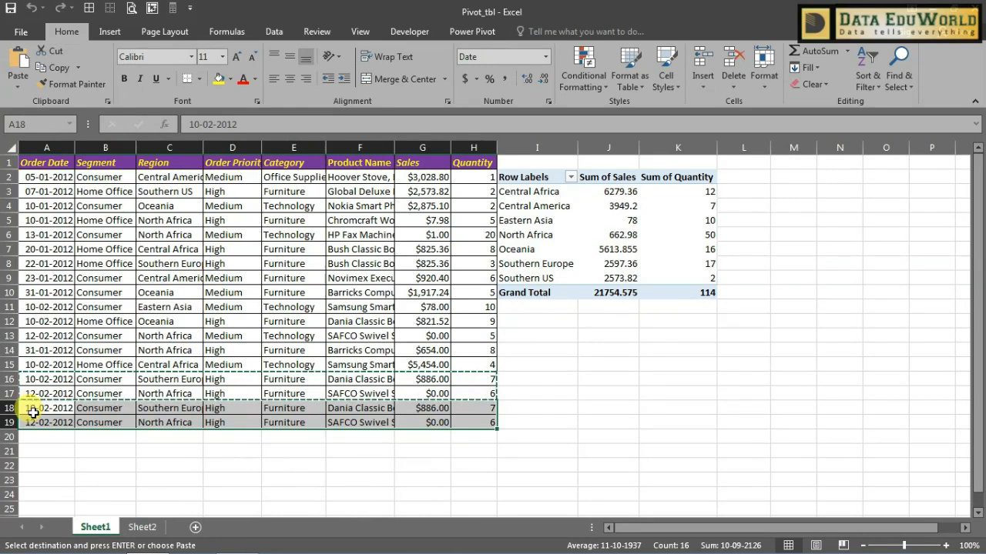
Step: Change the order dates of the two appended rows to 15-02-2012 in A18 and 16-02-2012 in A19
double_click(29, 409)
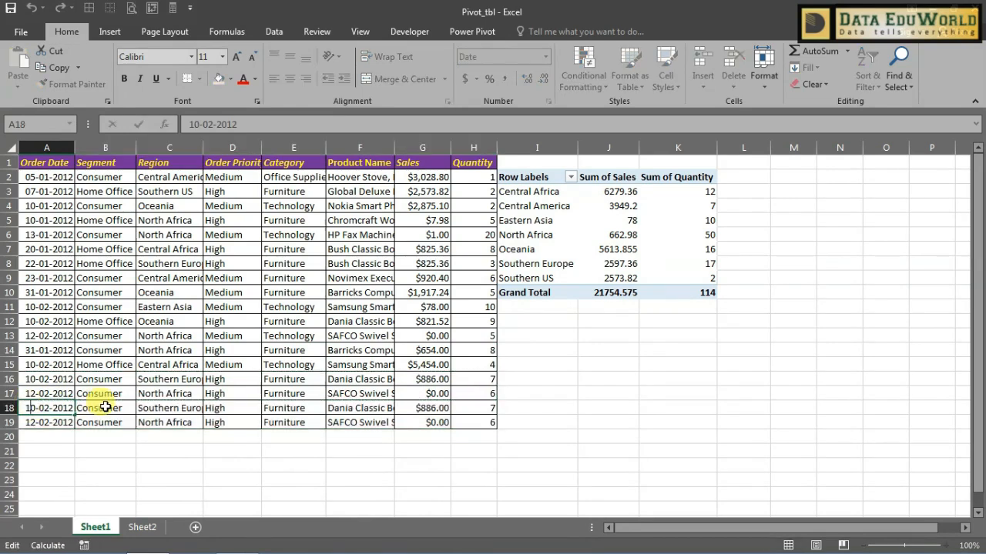
key(BackSpace)
text(5)
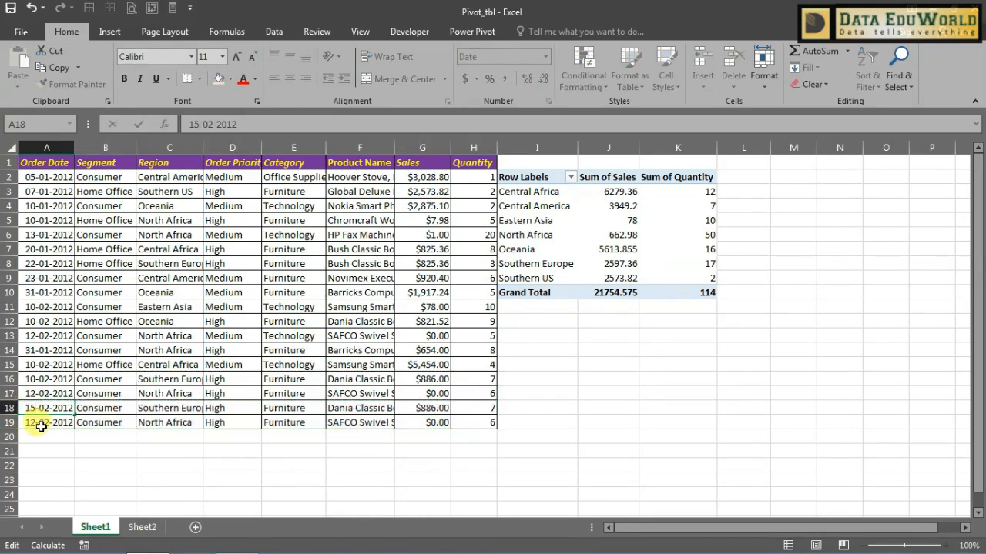
key(Return)
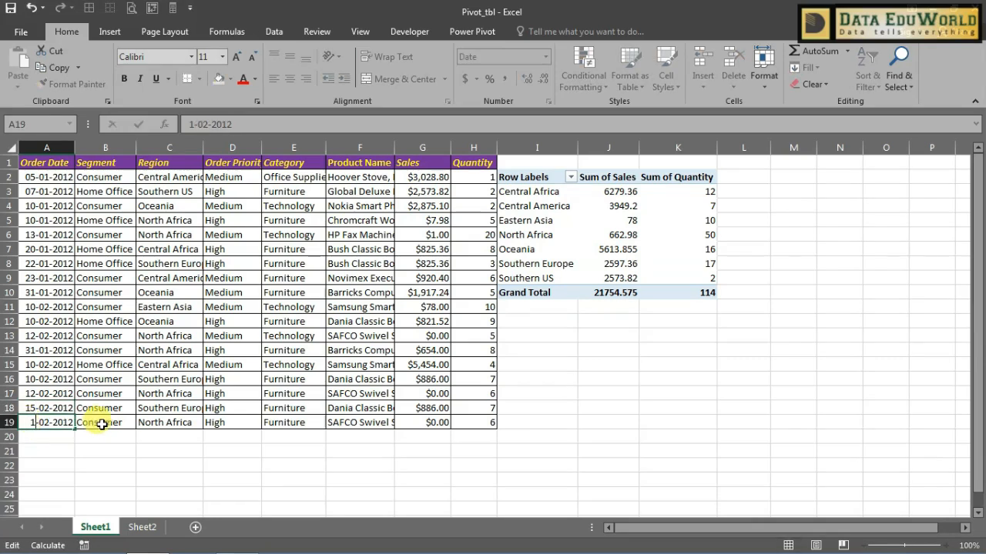
key(Return)
click(593, 334)
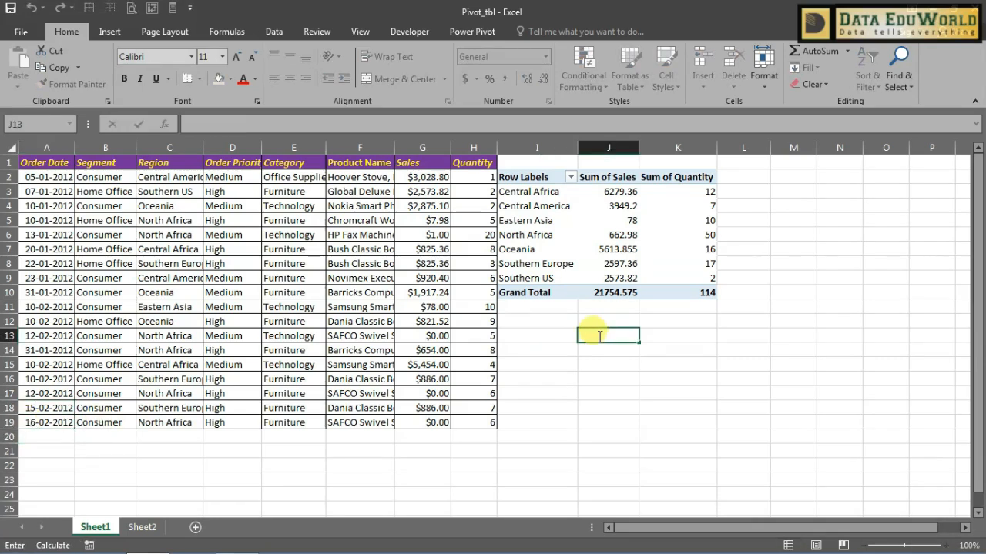
key(Return)
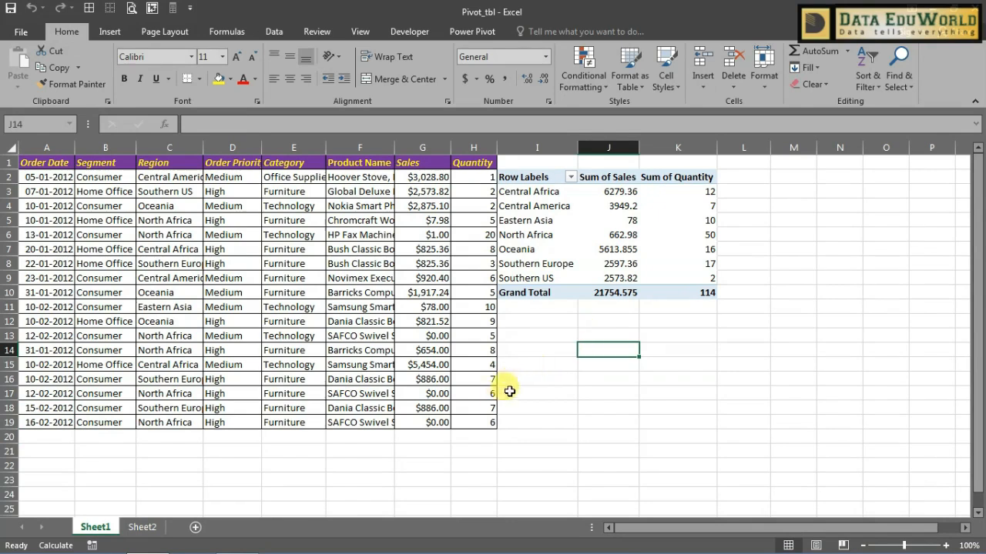
Step: Set the Quantity in H19 to 25 and in H18 to 19, and check the PivotTable's Sum of Quantity grand total
click(488, 423)
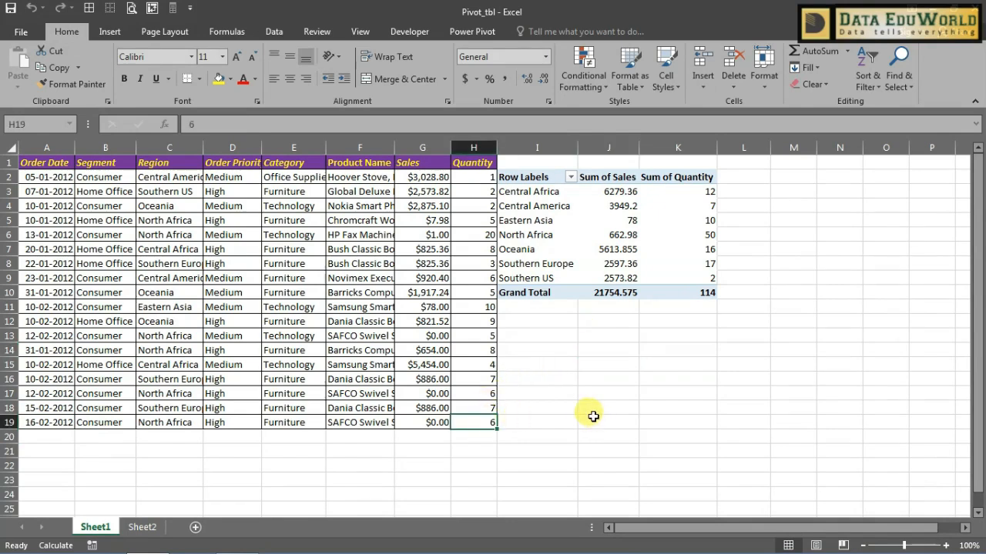
text(25)
key(Return)
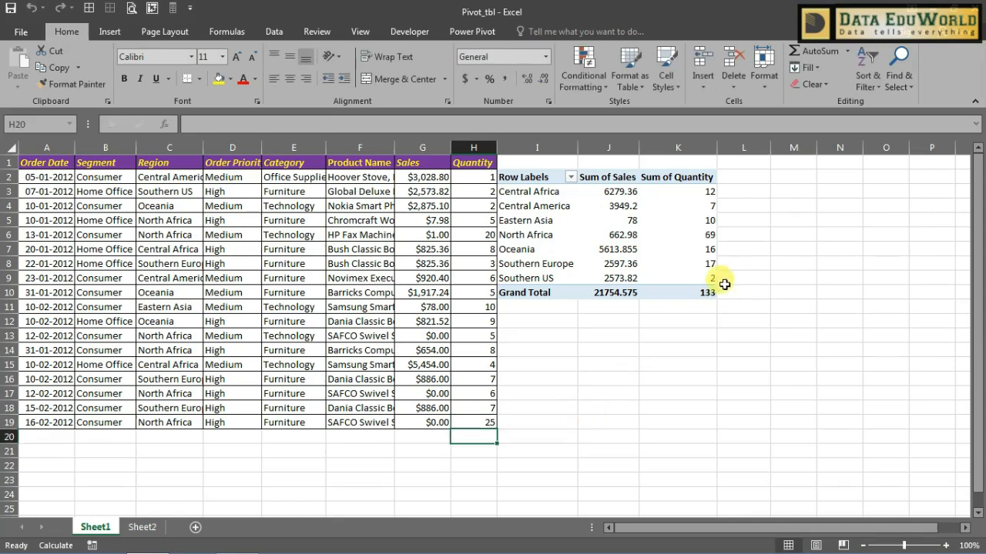
click(480, 408)
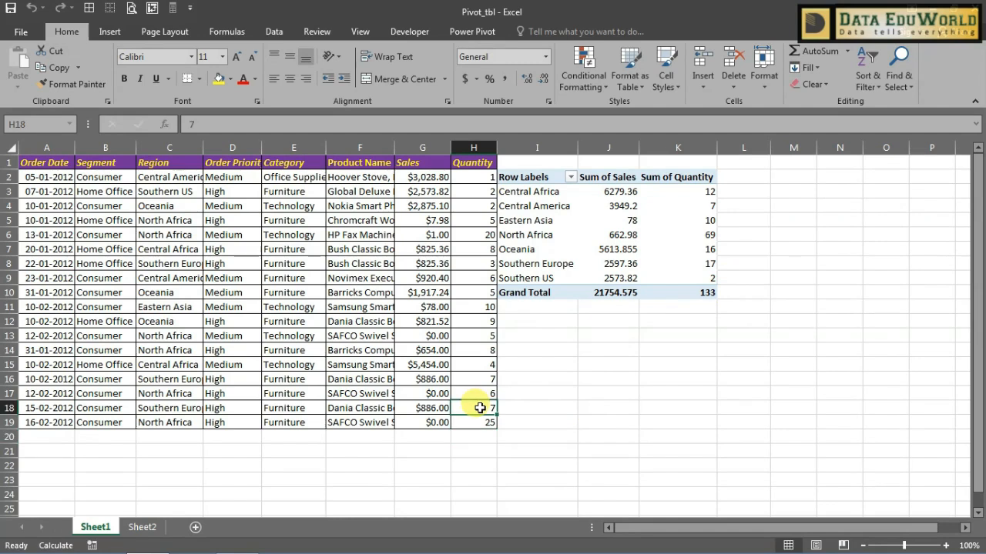
text(19)
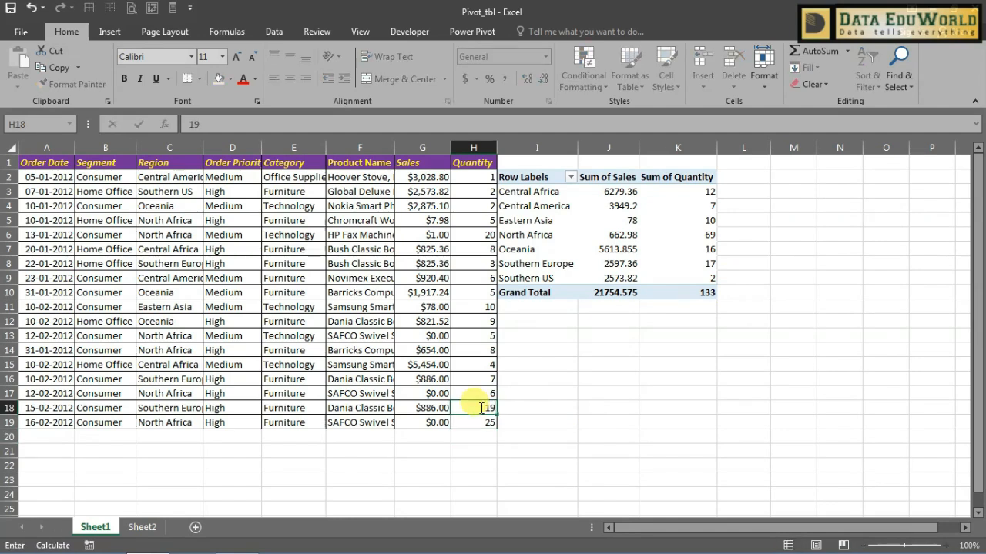
key(Return)
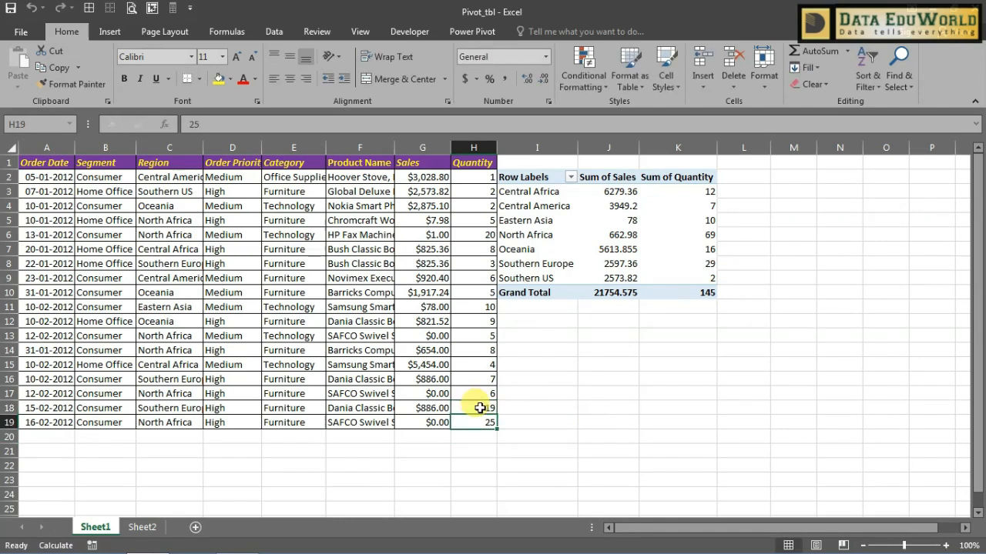
click(710, 303)
click(705, 293)
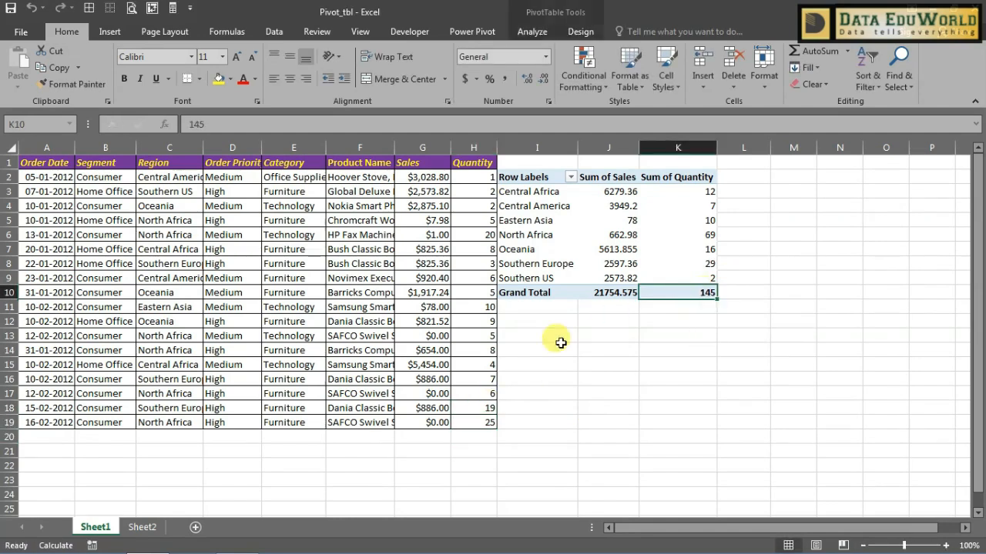
Step: Set the Sales value in G17 to 254 and compare source range A1:H19 with the PivotTable
click(426, 394)
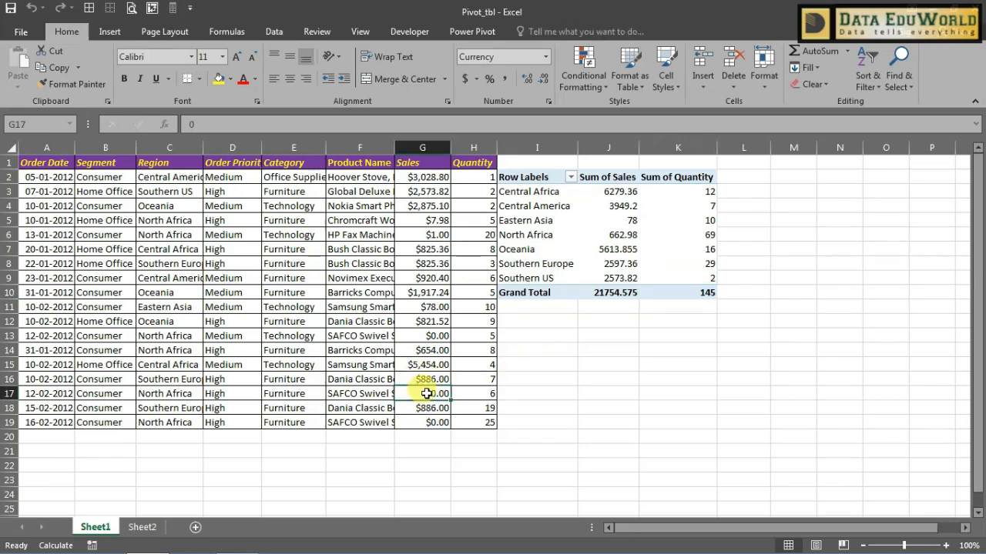
text(254)
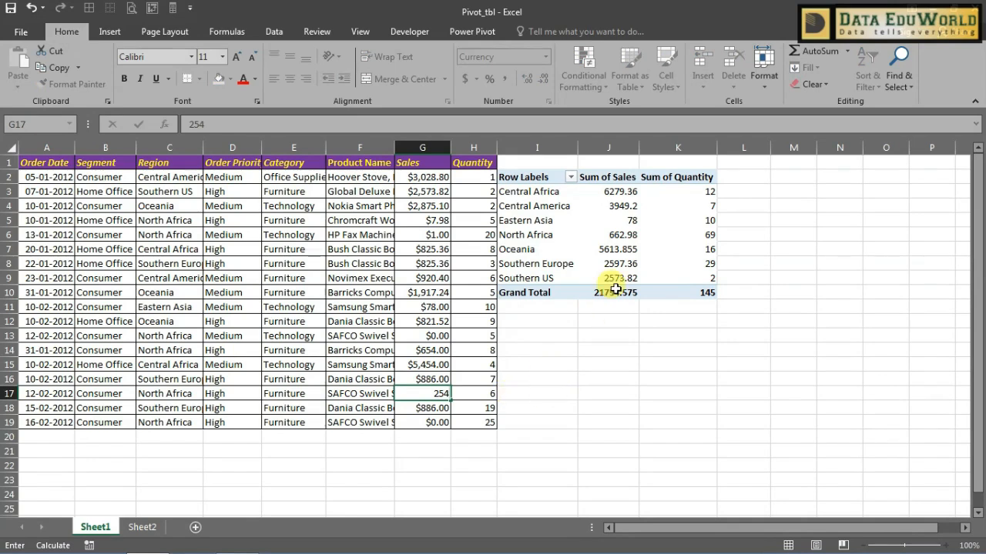
key(Return)
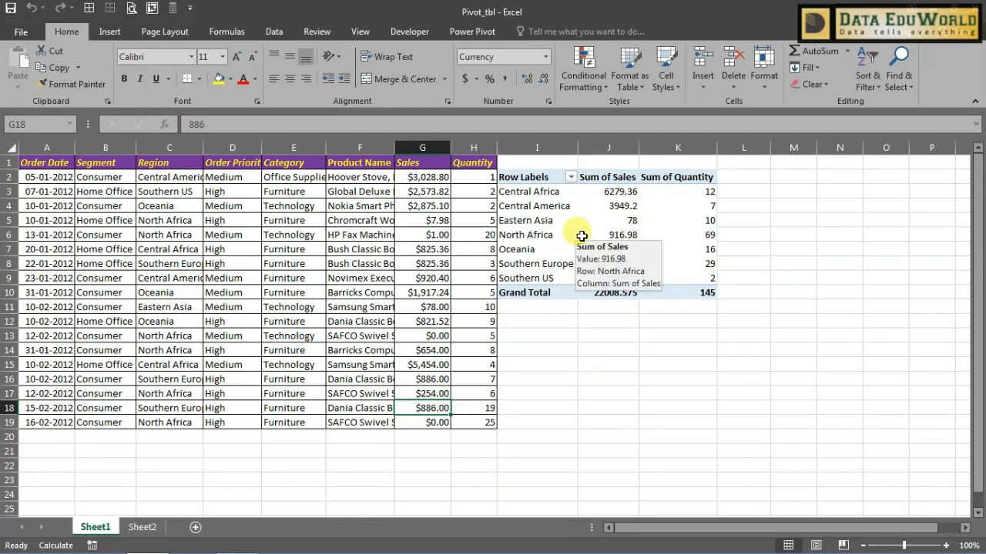
drag(35, 166, 466, 418)
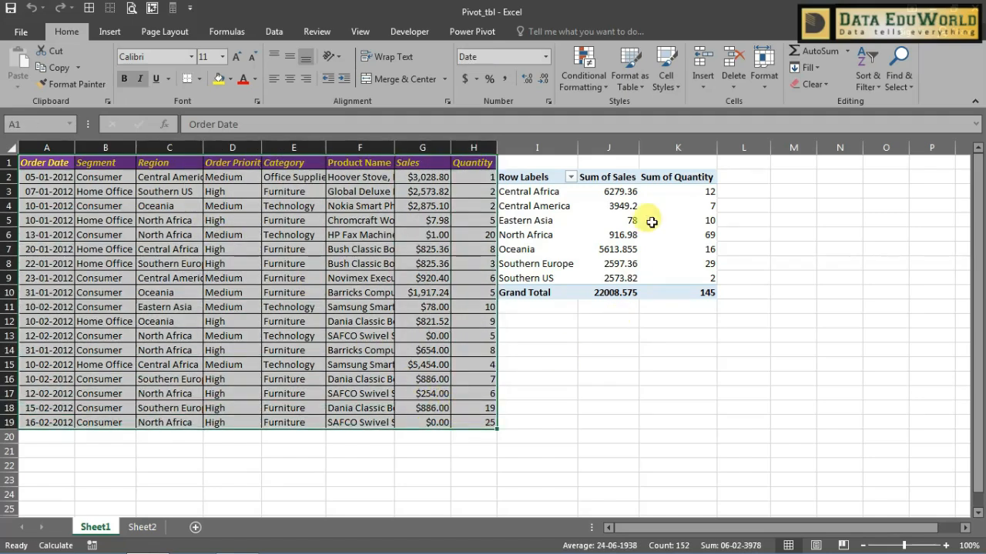
click(651, 221)
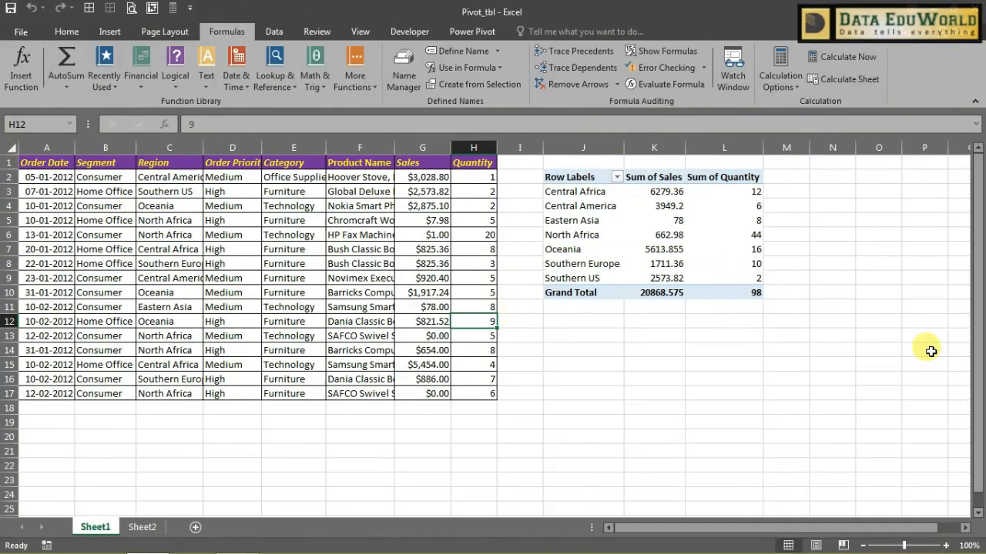
Step: Highlight header row 1 and the Order Date column in turn to review the row and column that size the dynamic range
click(651, 435)
click(10, 162)
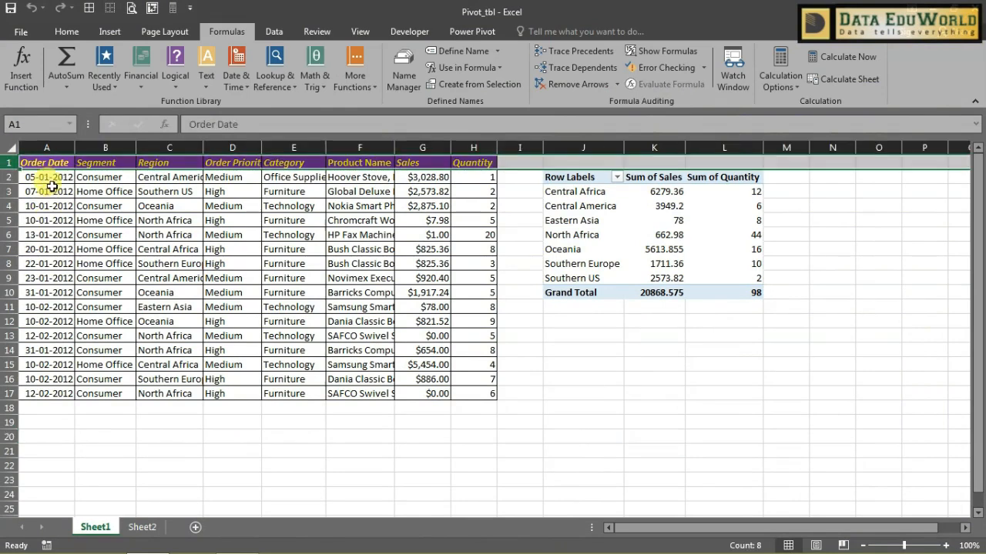
click(48, 147)
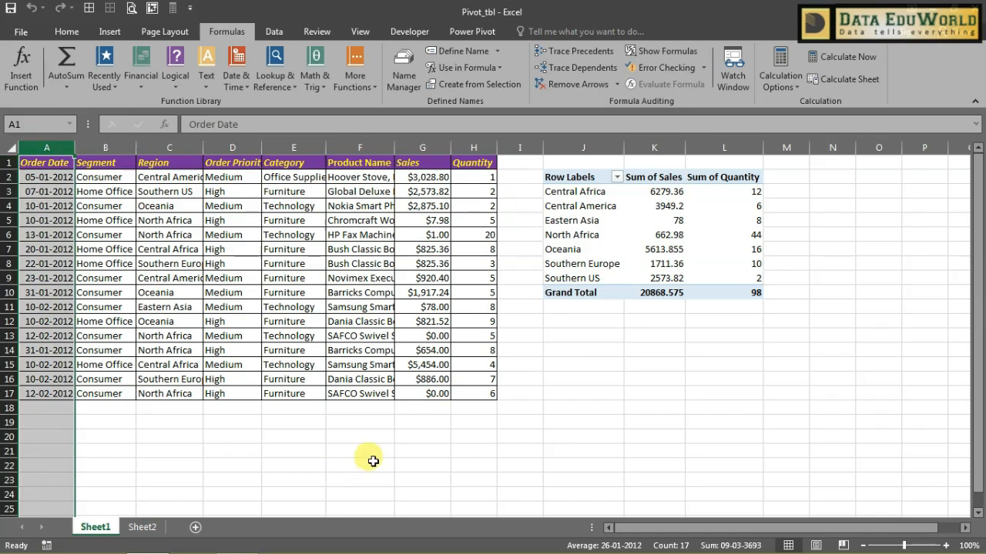
click(37, 160)
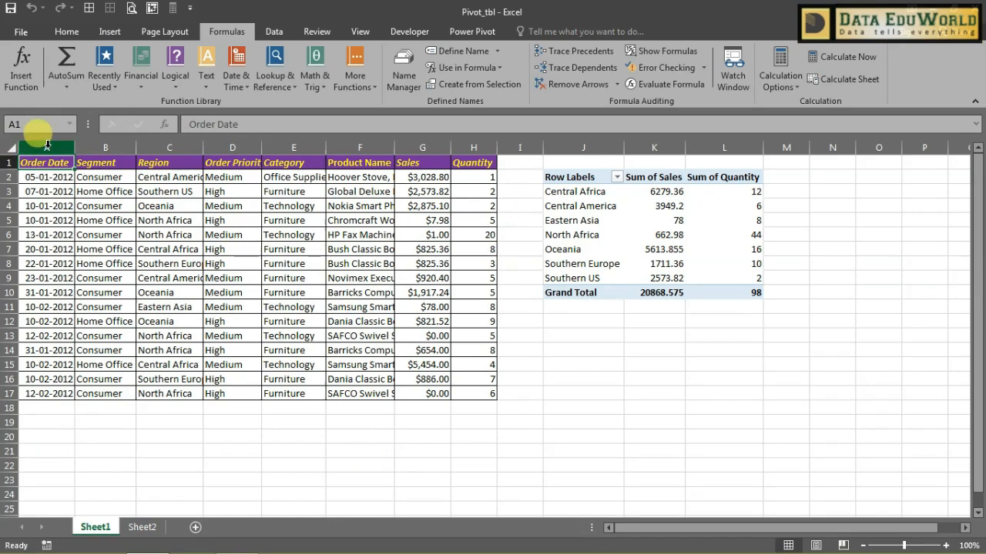
click(47, 145)
click(10, 162)
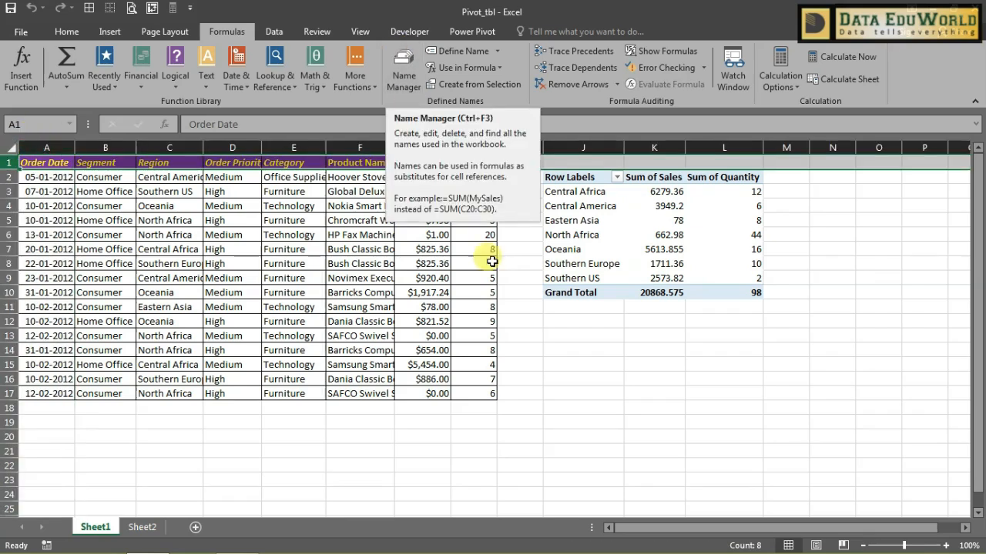
Step: Review the table range in the PivotTable's Change Data Source dialog and close it without changes
click(604, 243)
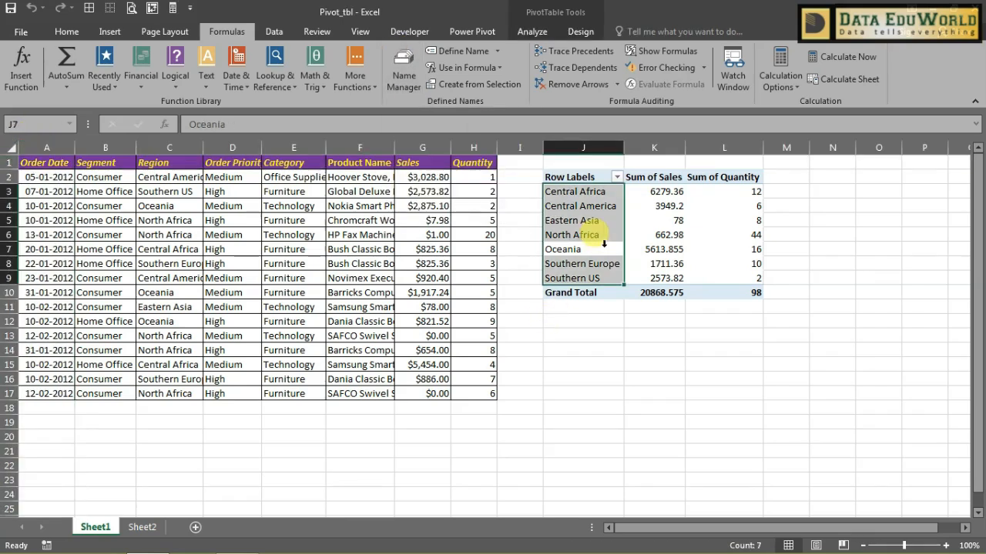
click(532, 31)
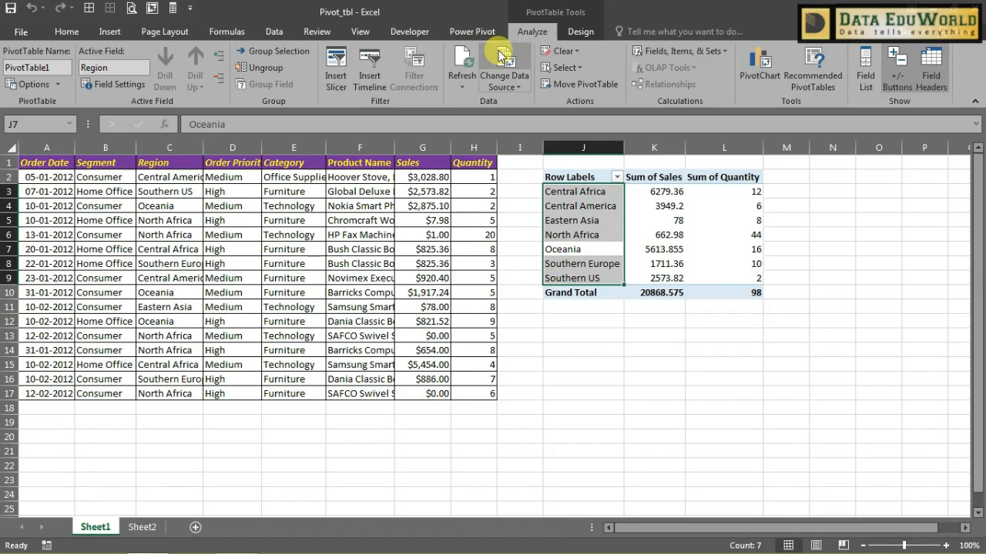
click(502, 56)
drag(706, 404, 710, 207)
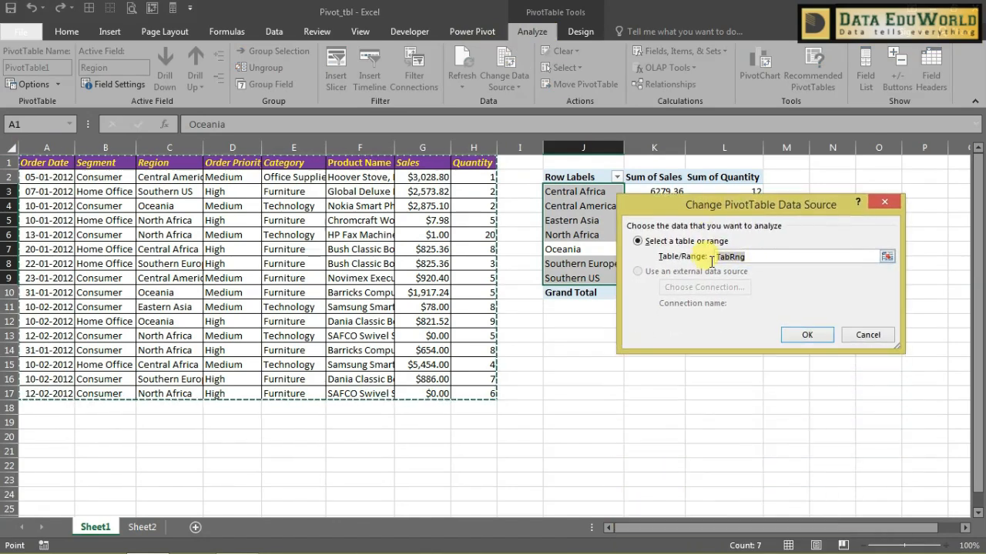
click(878, 332)
click(878, 334)
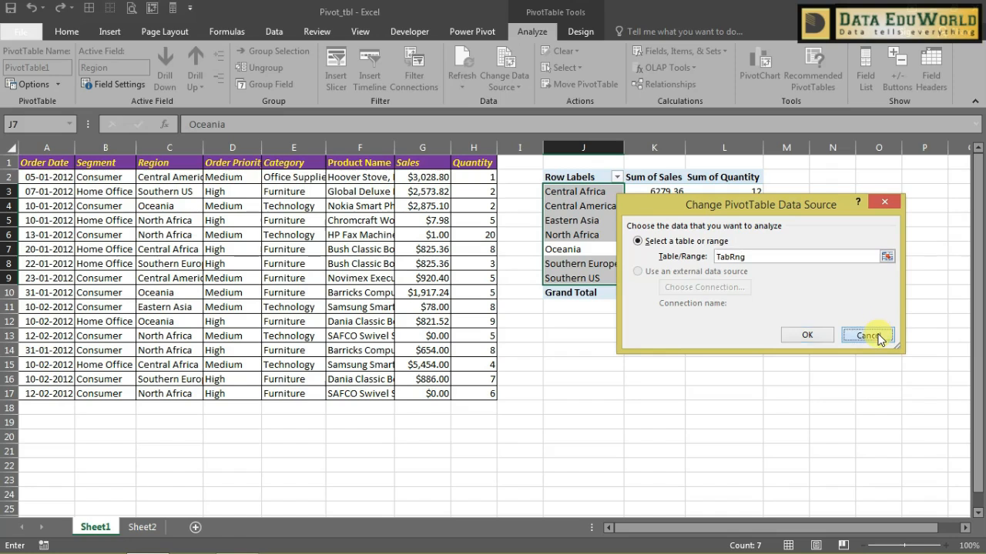
click(877, 334)
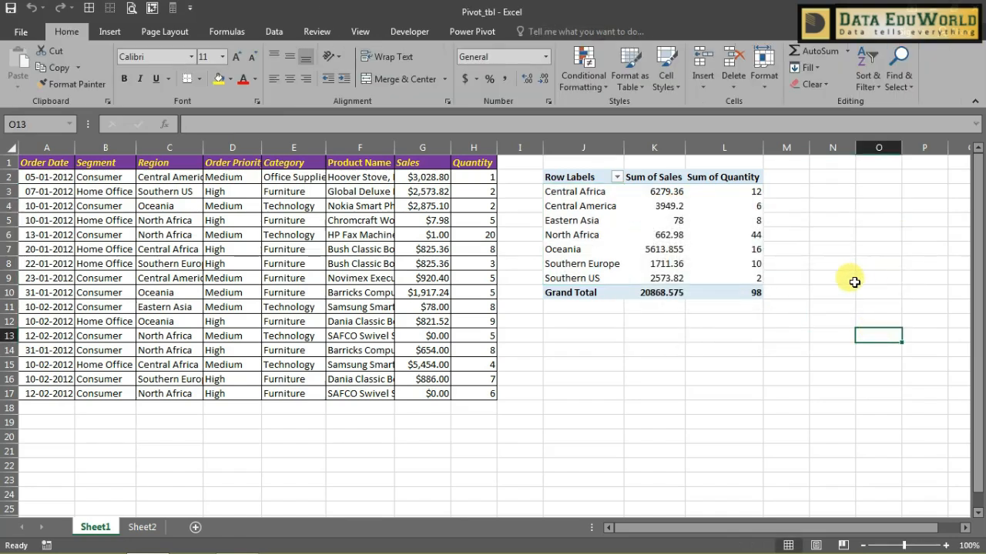
click(673, 354)
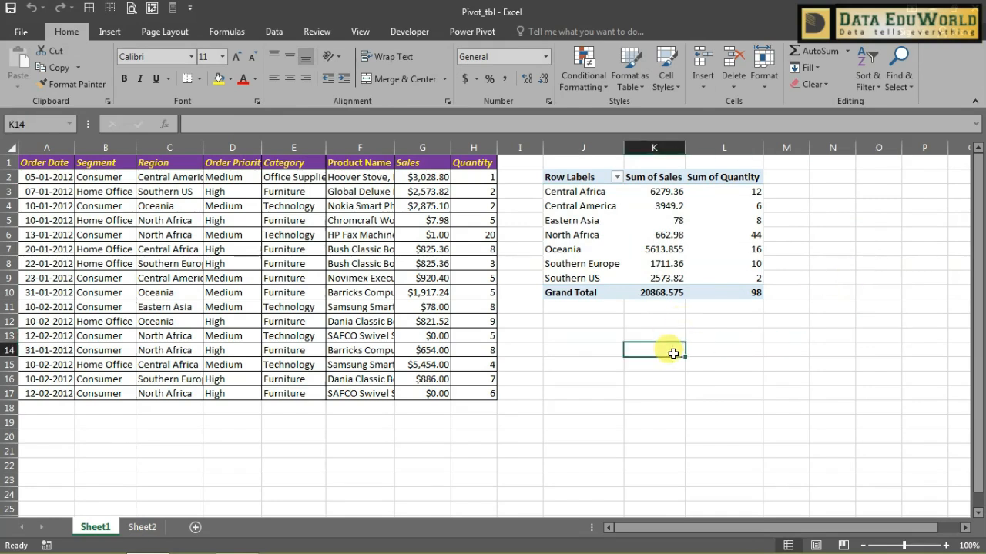
scroll(673, 354, down, 1)
scroll(673, 353, up, 1)
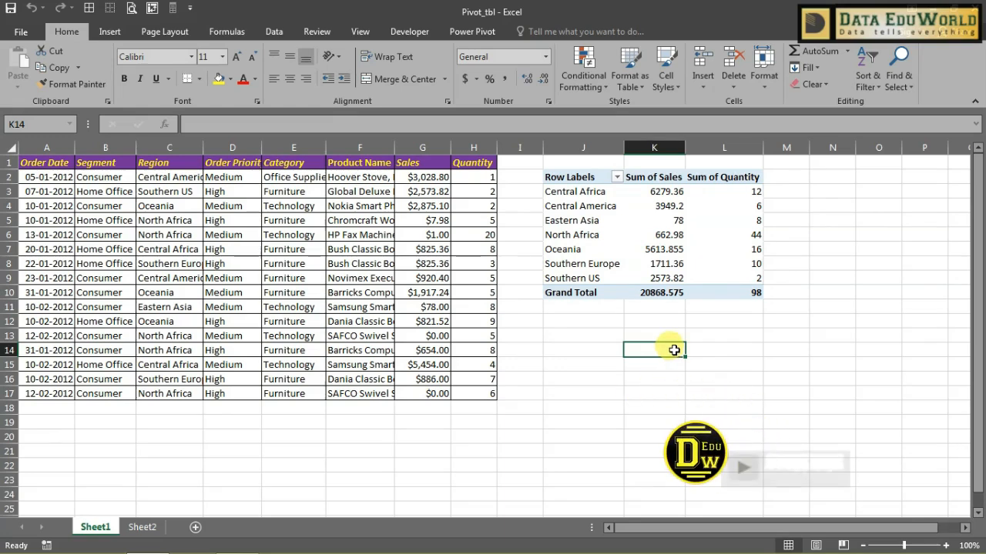
Step: Switch to Sheet2 and select its whole formatted table, A1:H18, to examine the data
click(141, 527)
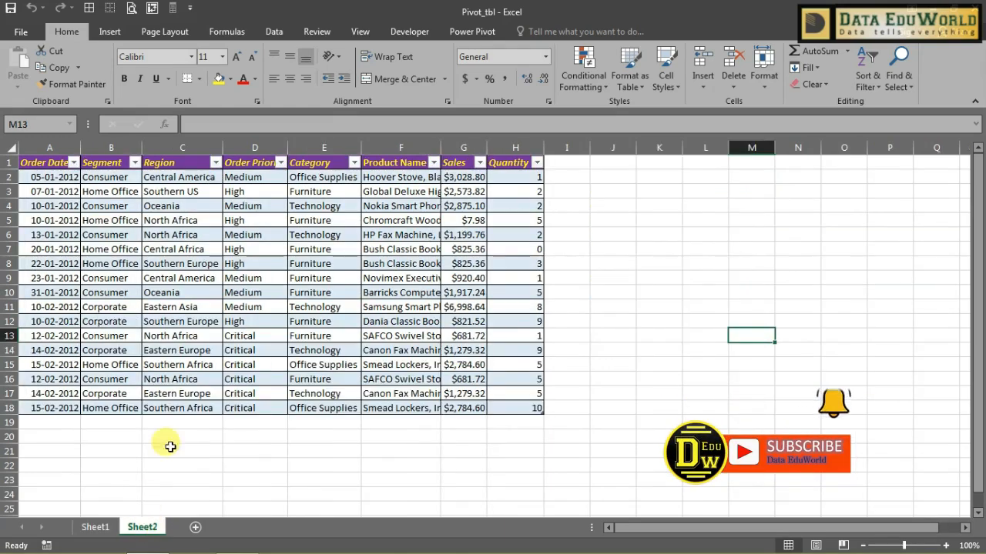
click(192, 274)
click(49, 164)
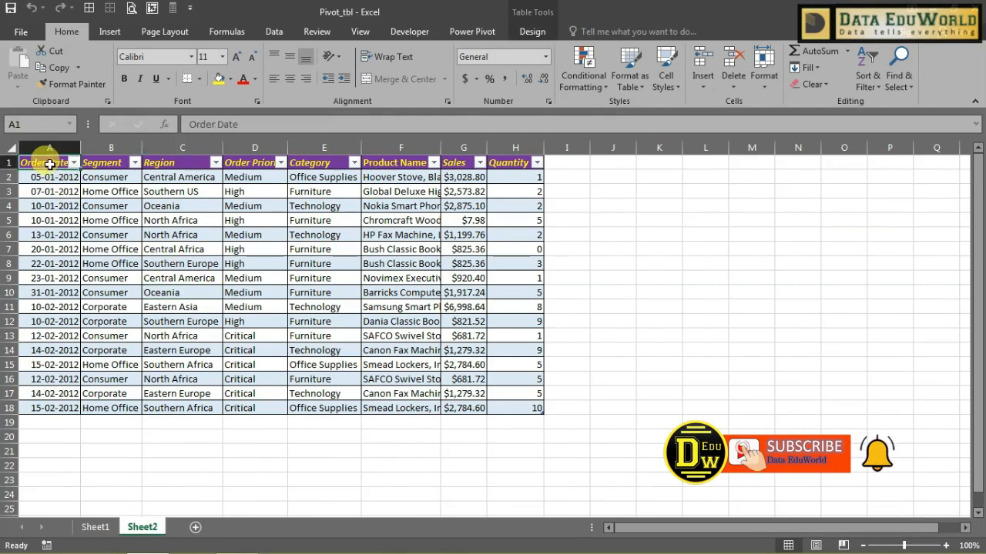
drag(50, 164, 502, 406)
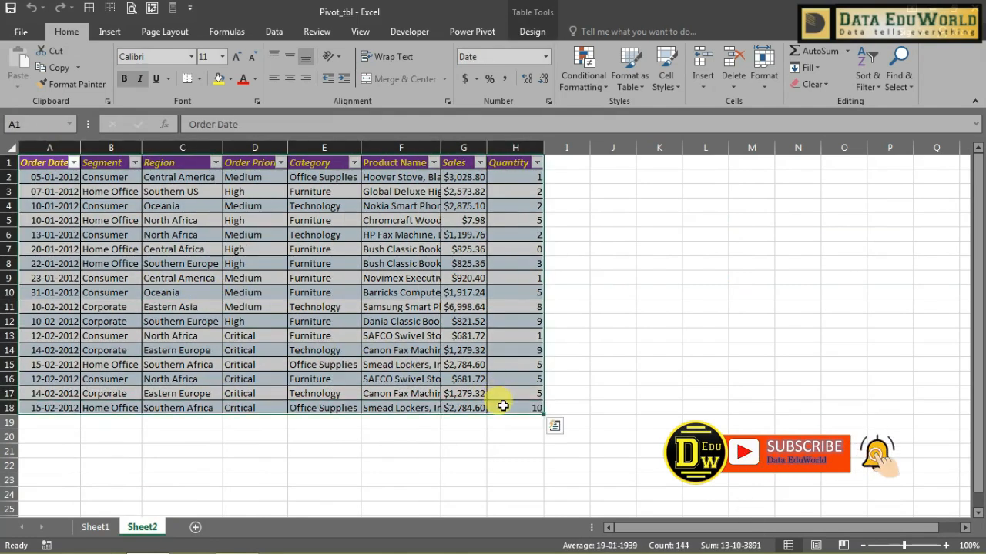